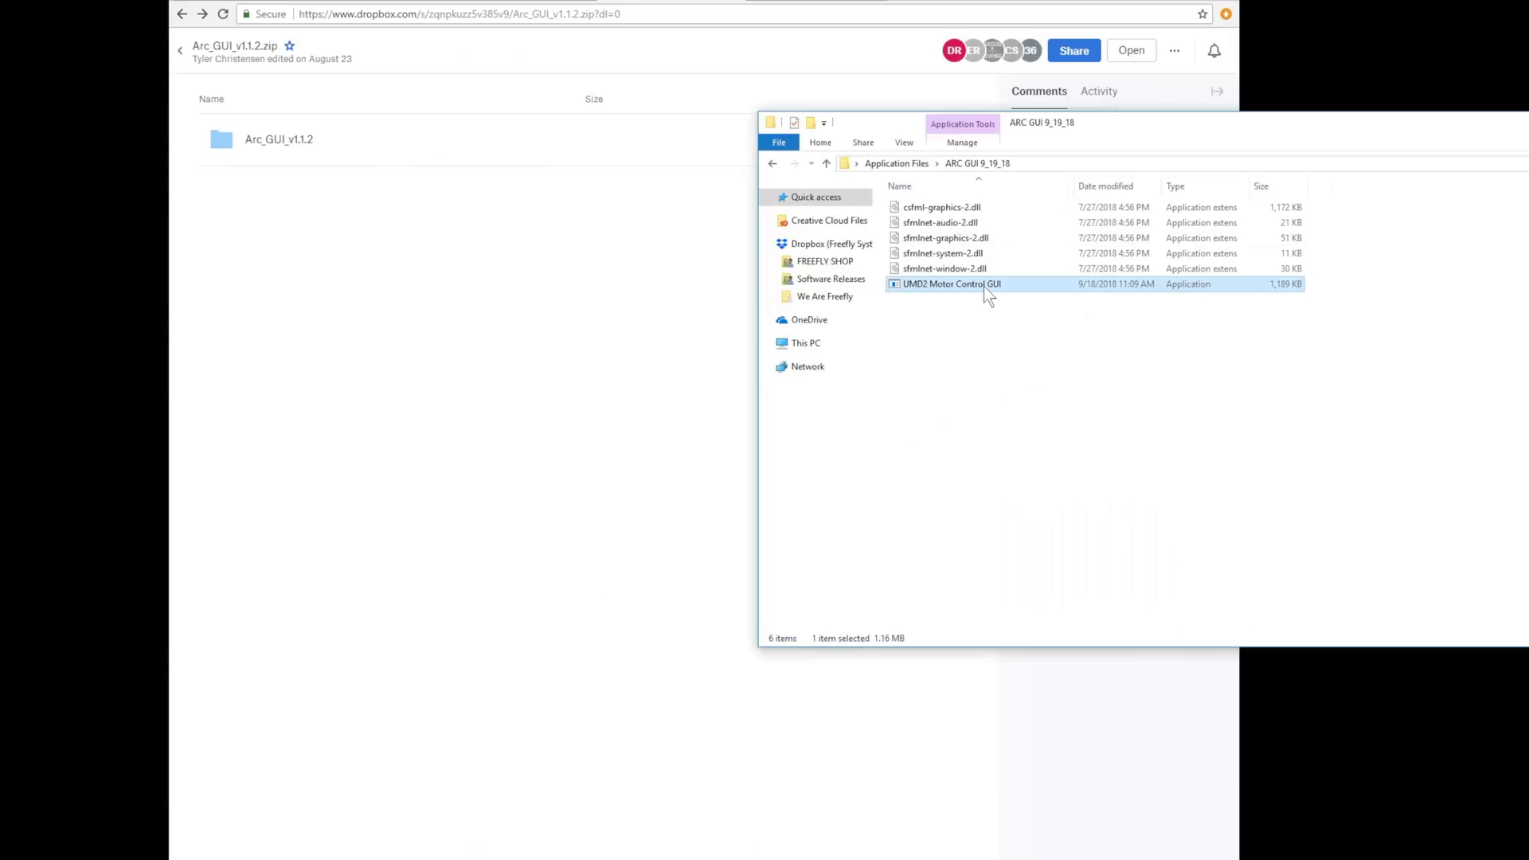
Step: Follow the Arc GUI page's st.com link to the STLink Virtual COM port driver for USB connectivity
double_click(984, 286)
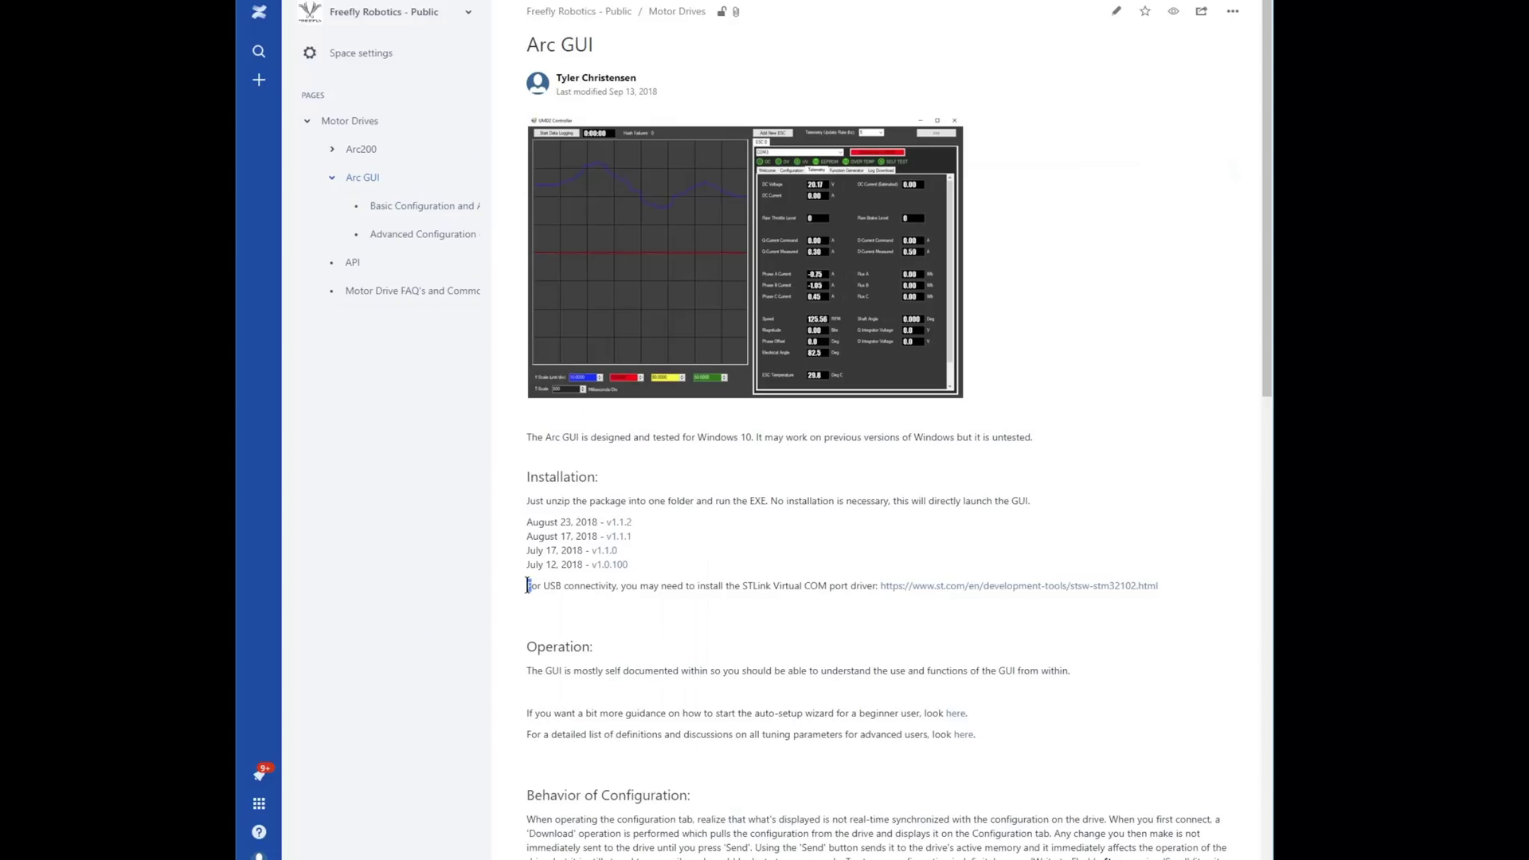
drag(527, 585, 1155, 606)
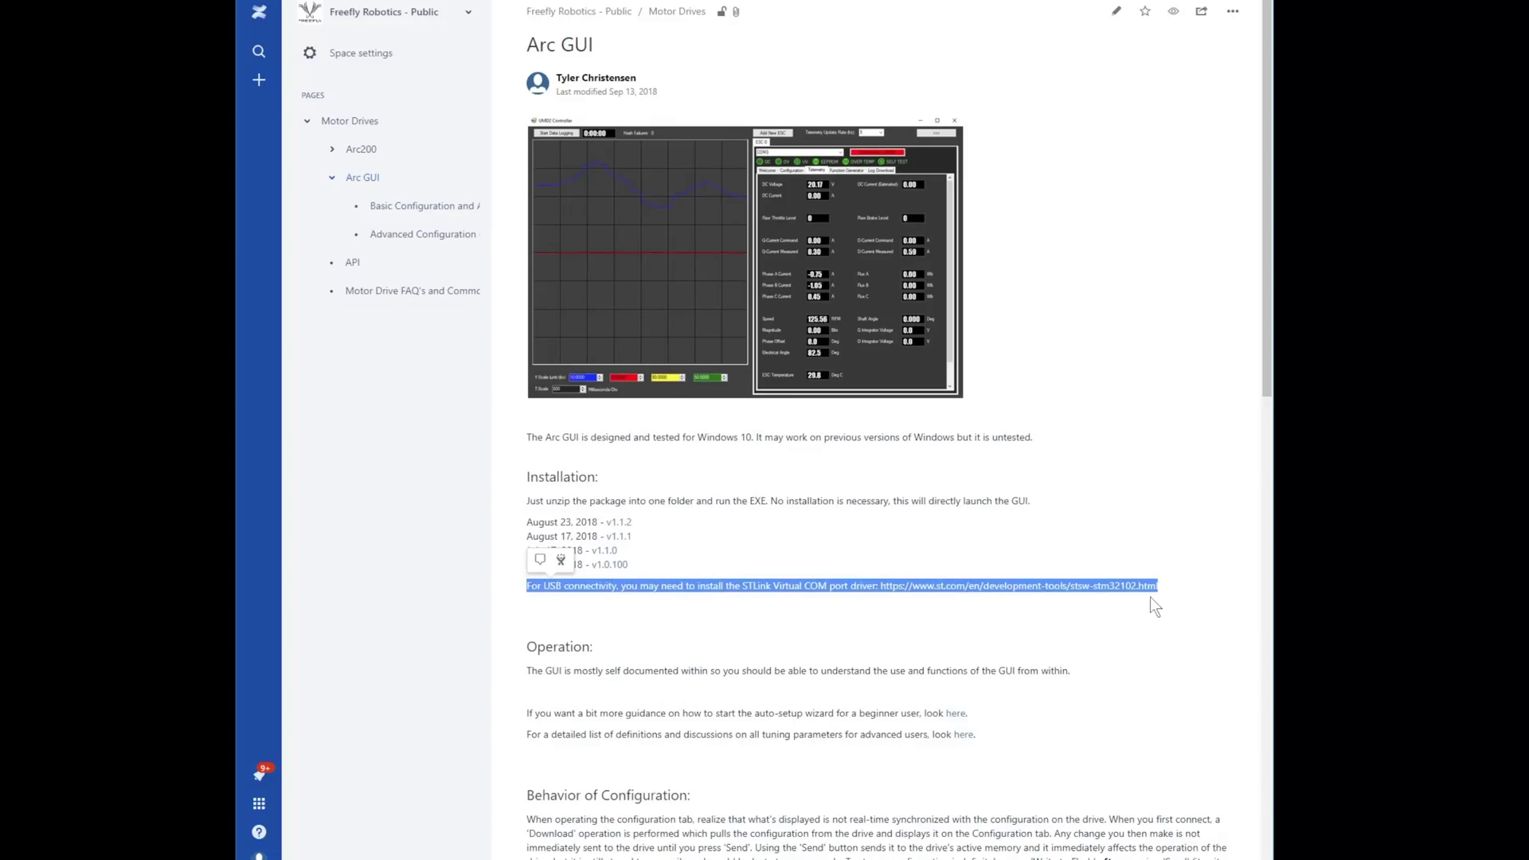
click(1068, 586)
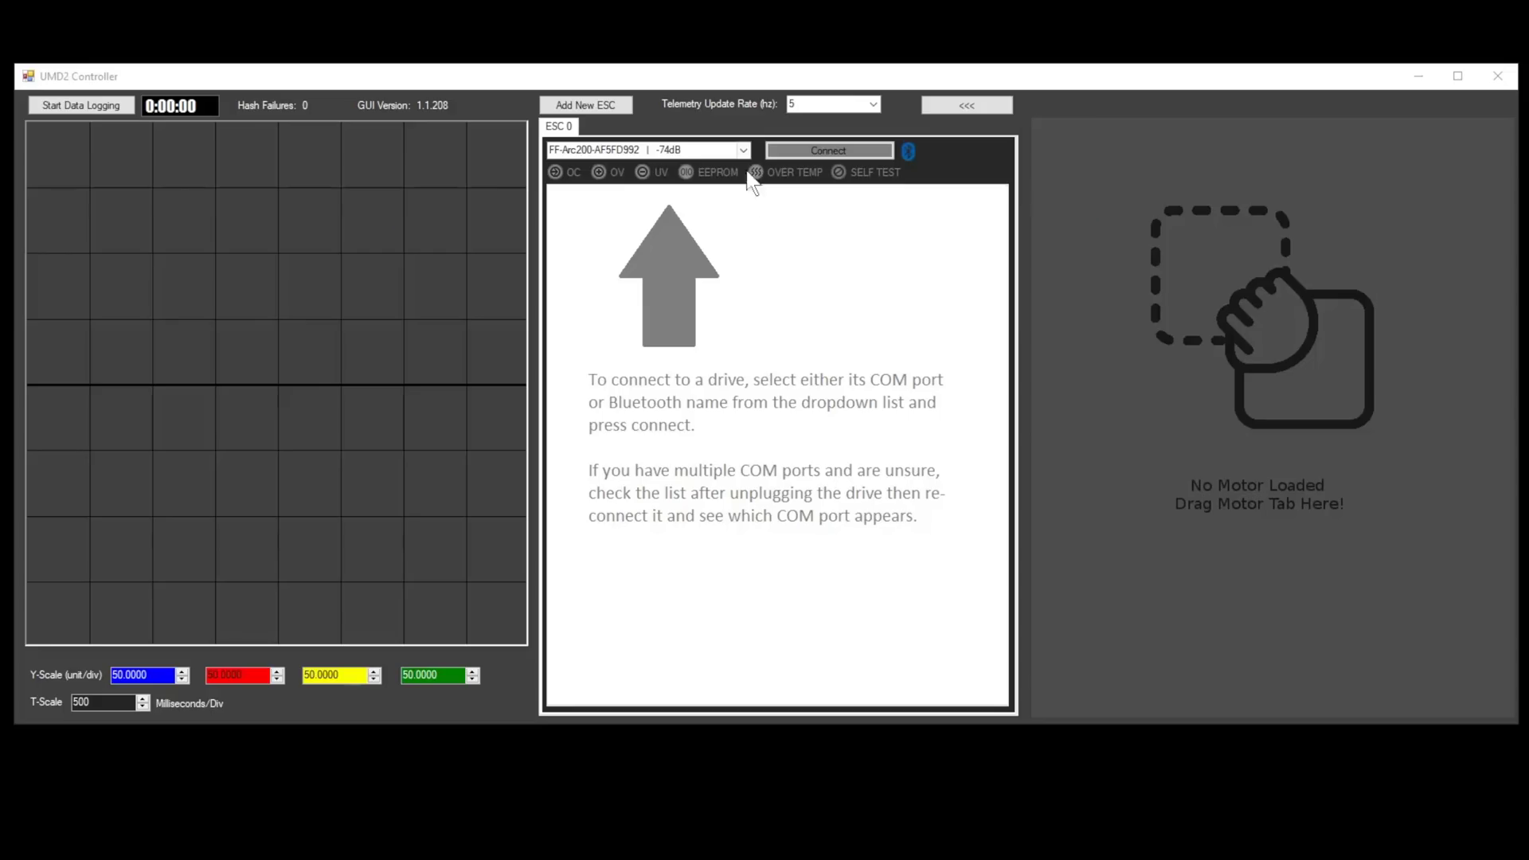
Step: Connect to the FF-Arc200-AF5FD992 drive and launch the Setup Wizard from its Configuration tab
click(745, 151)
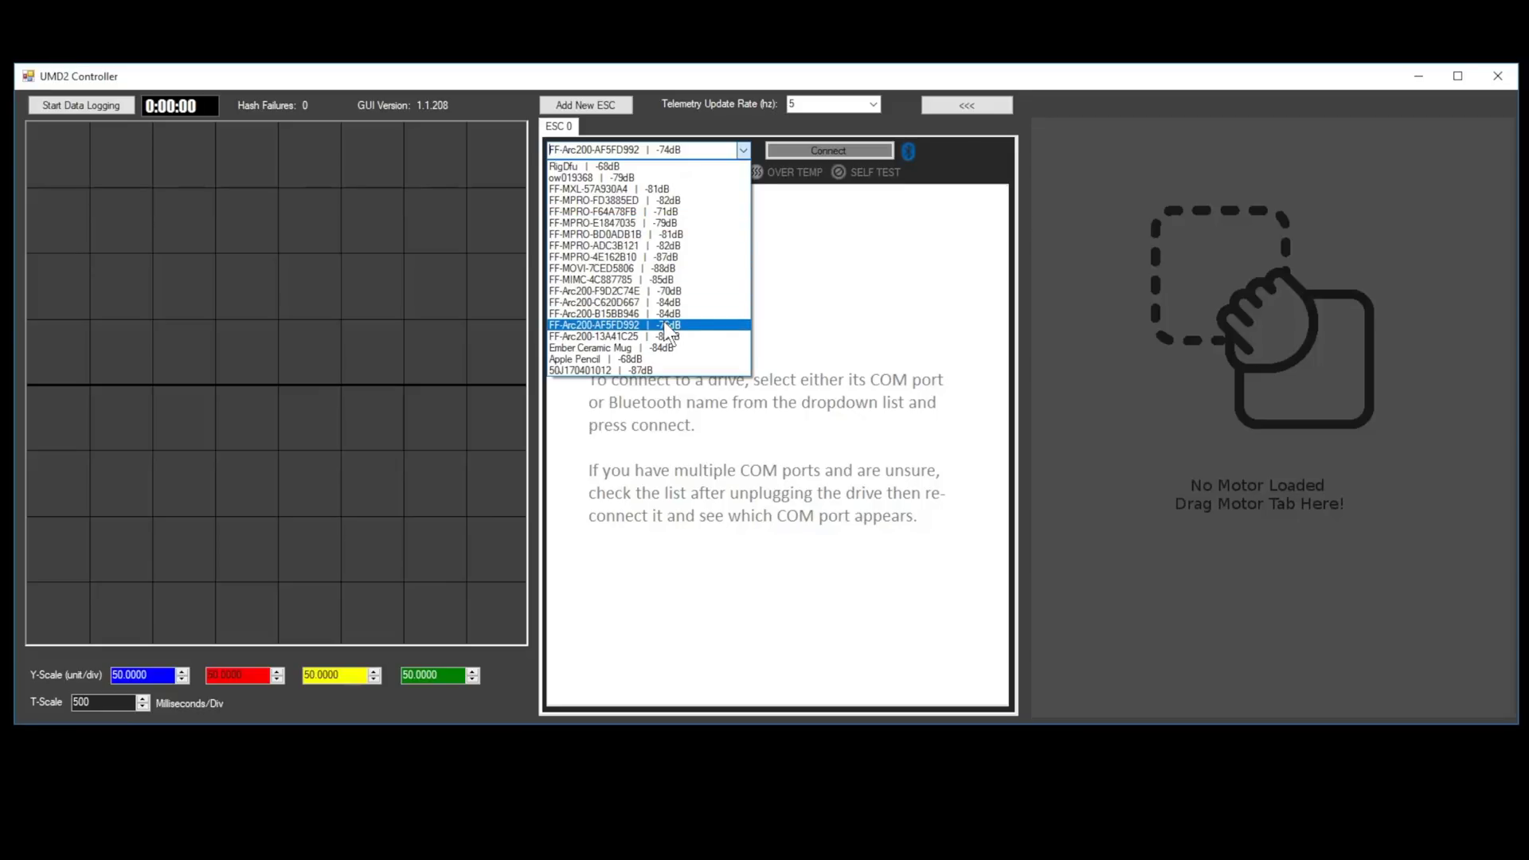
click(665, 327)
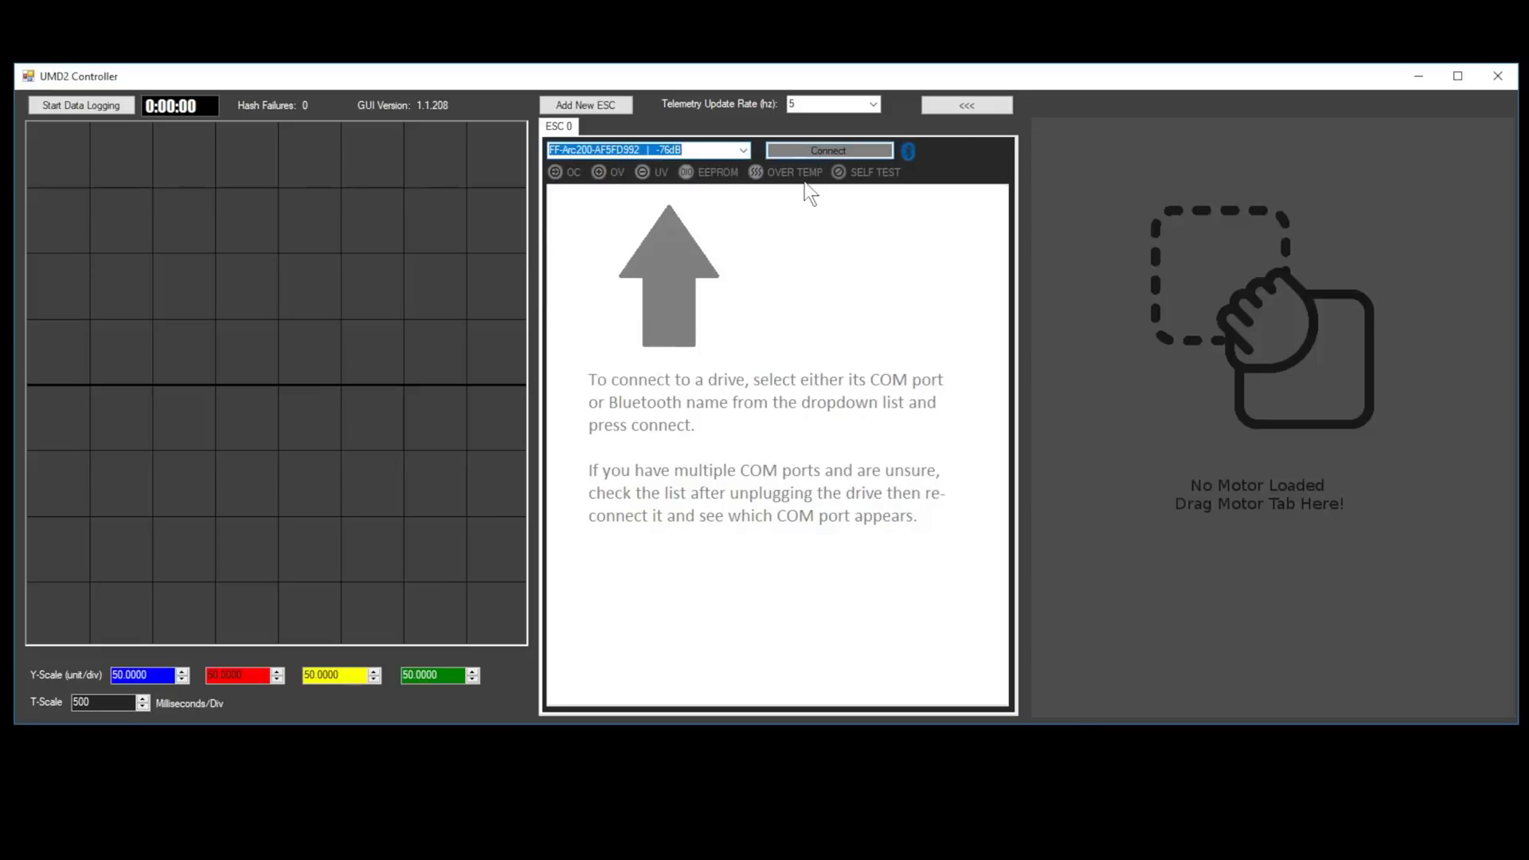
click(815, 150)
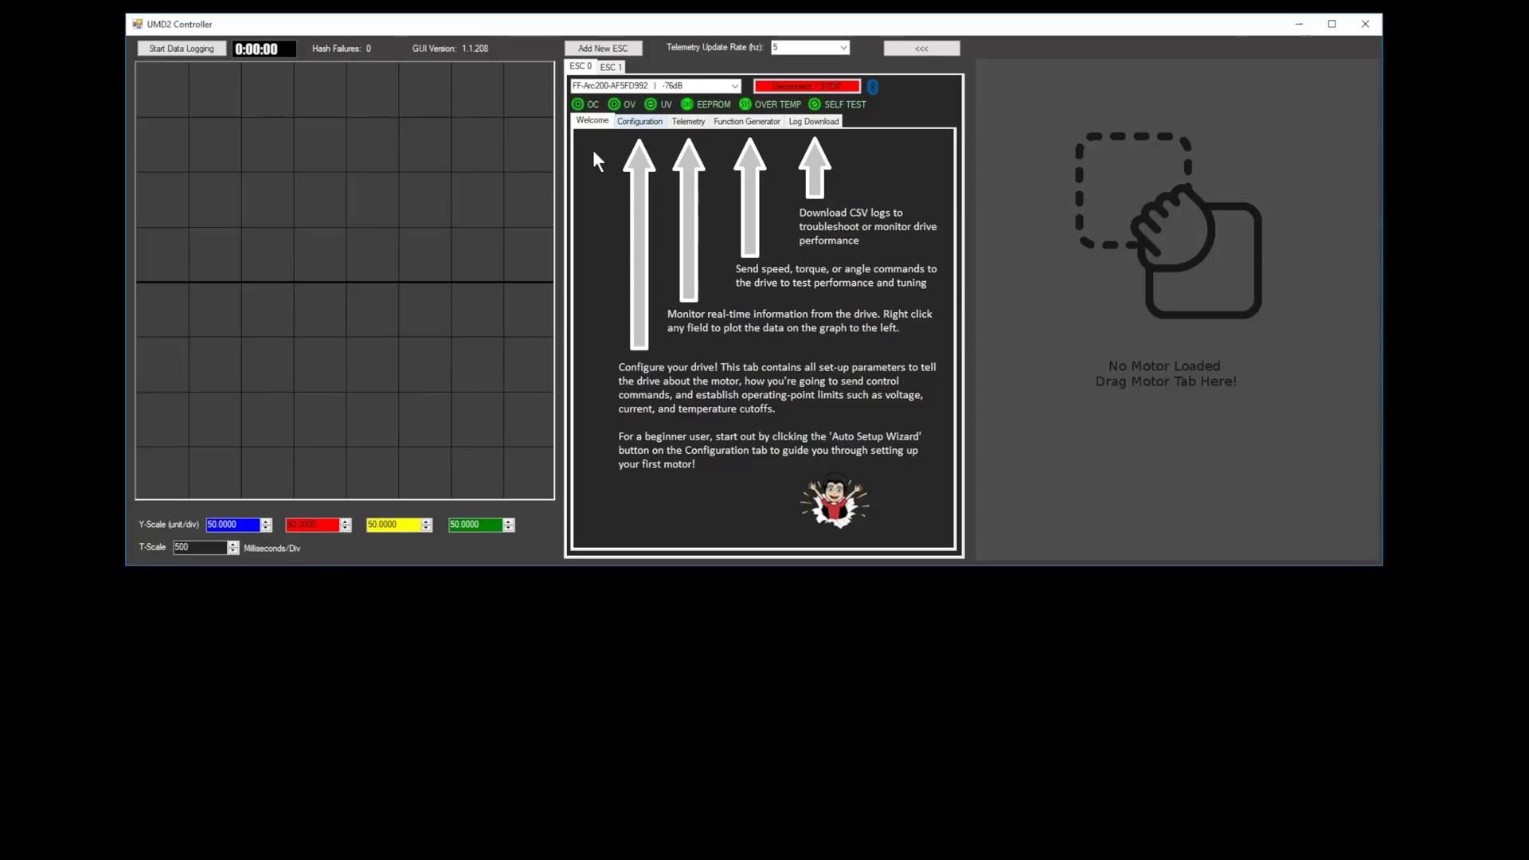
click(629, 123)
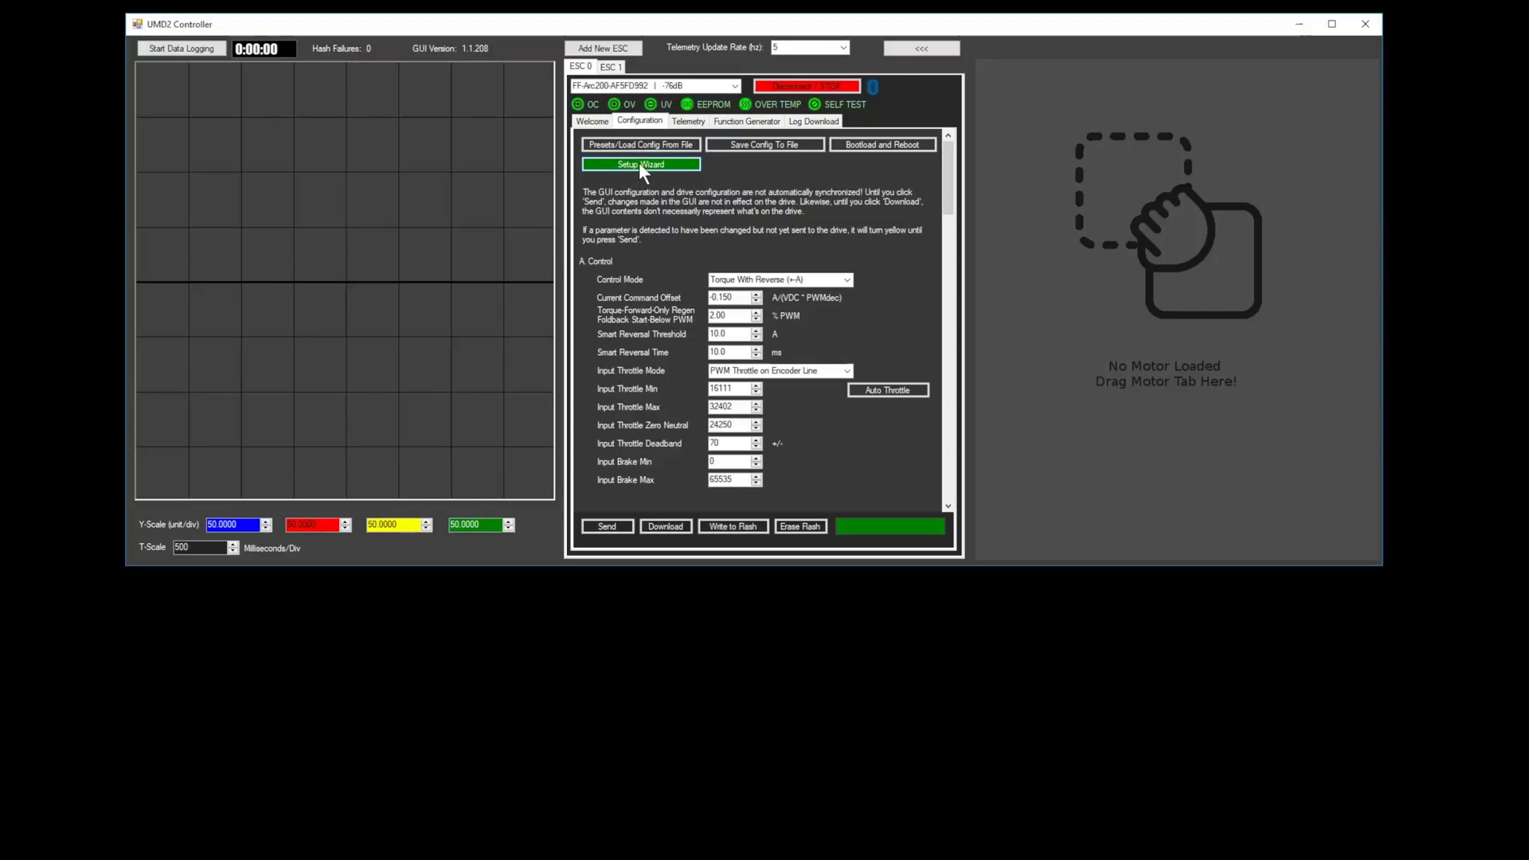
click(639, 163)
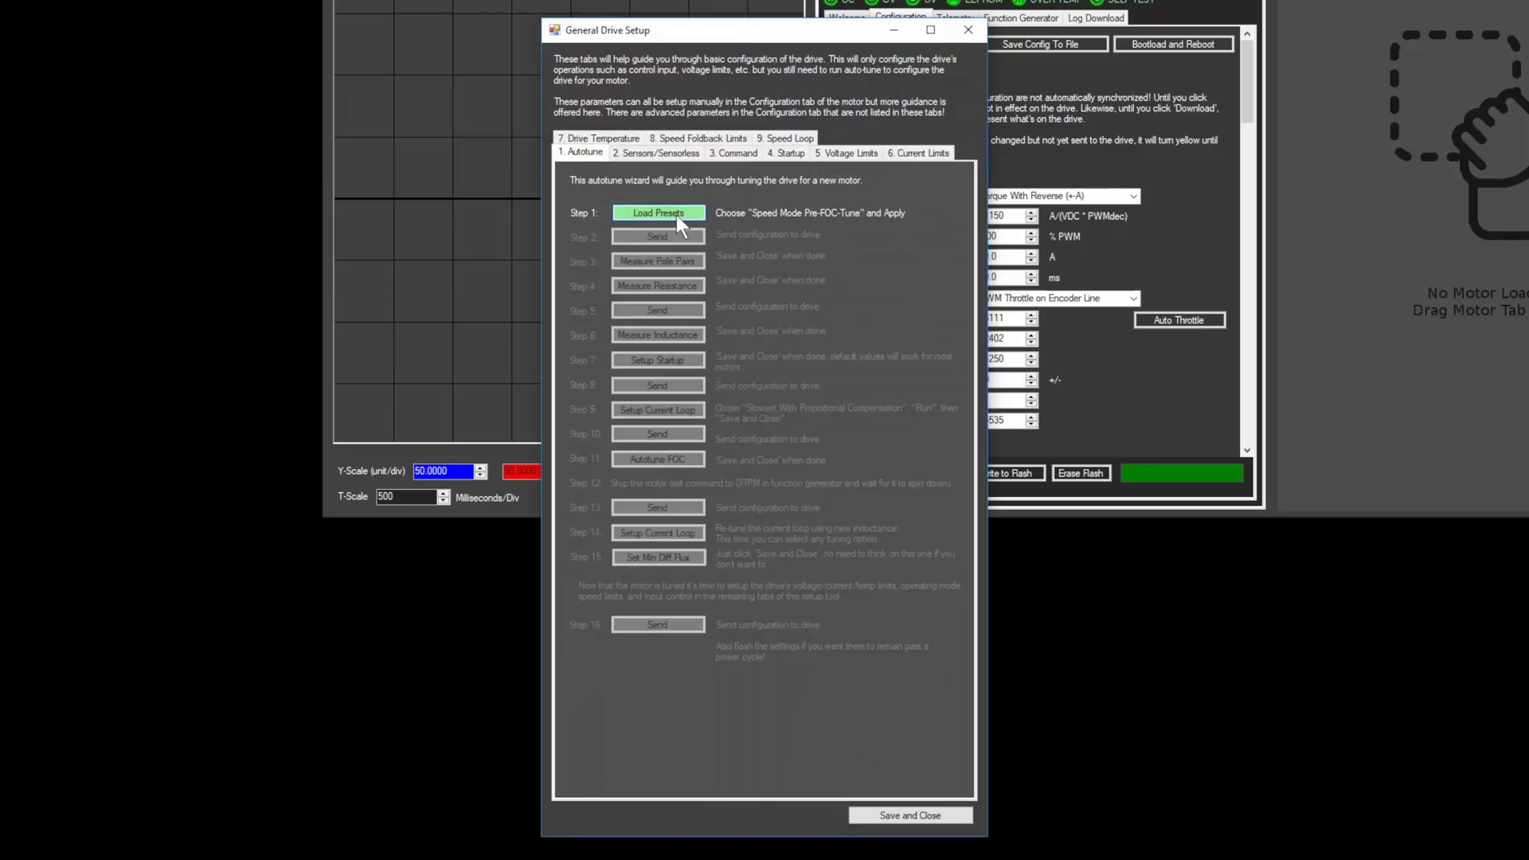
Step: Apply the Speed Mode Pre-FOC-Tune preset, switching control mode to Speed Mode (RPM)
click(676, 214)
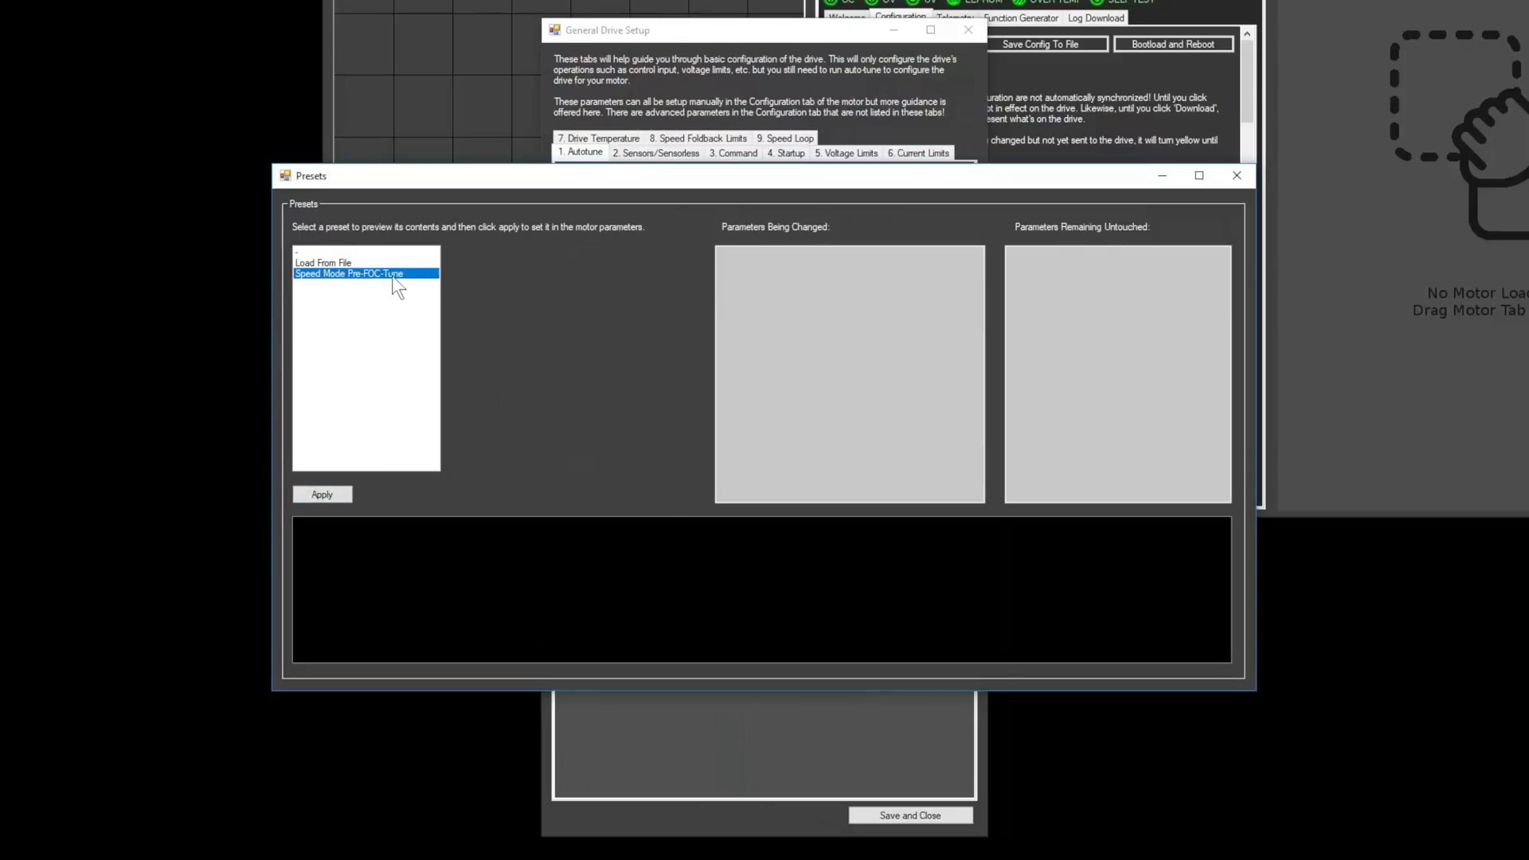
click(390, 275)
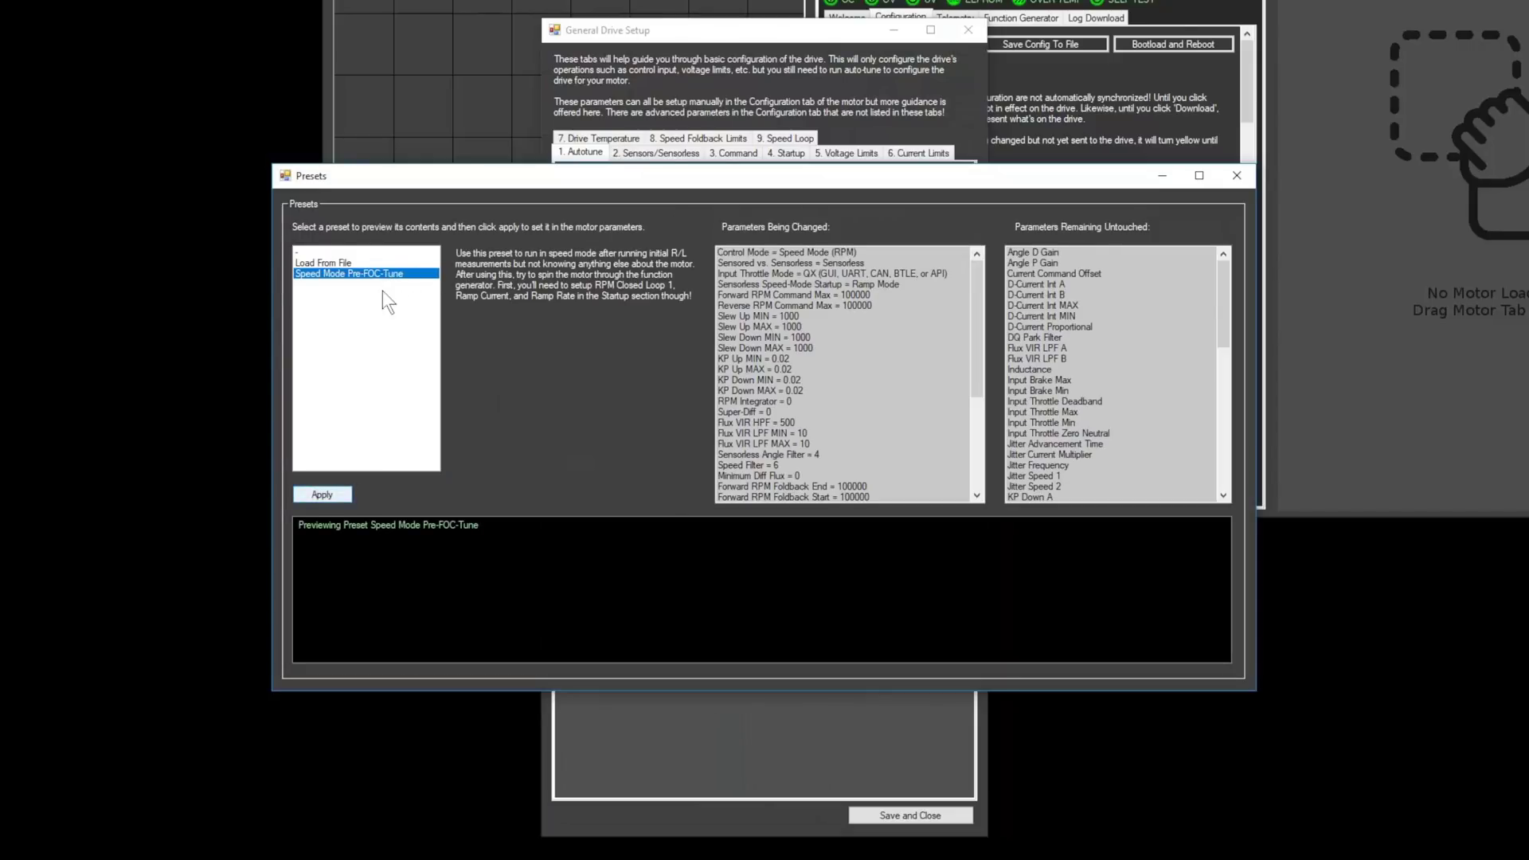
click(330, 492)
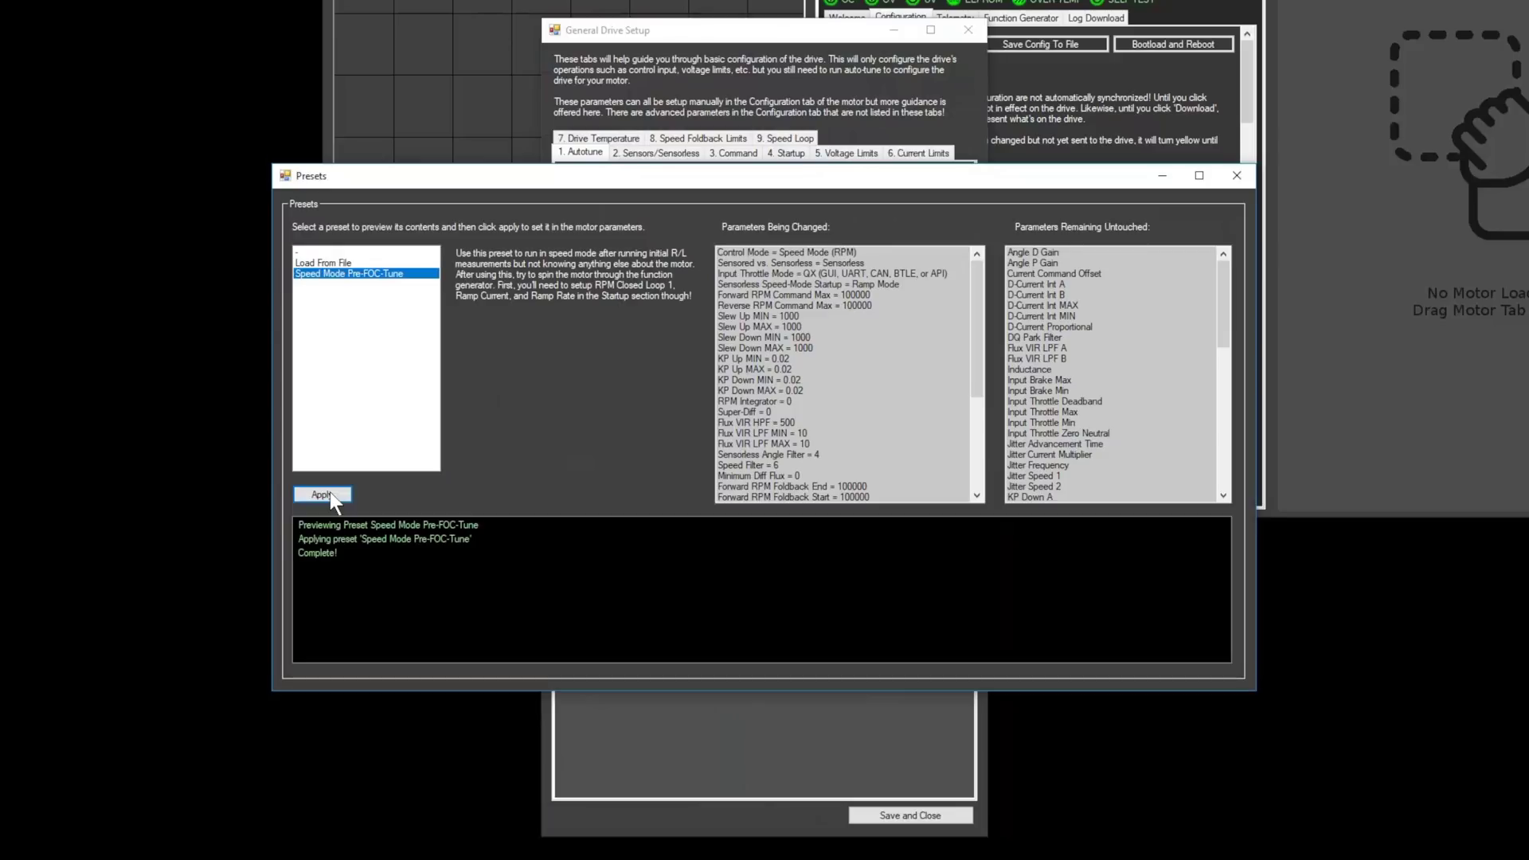
click(1234, 176)
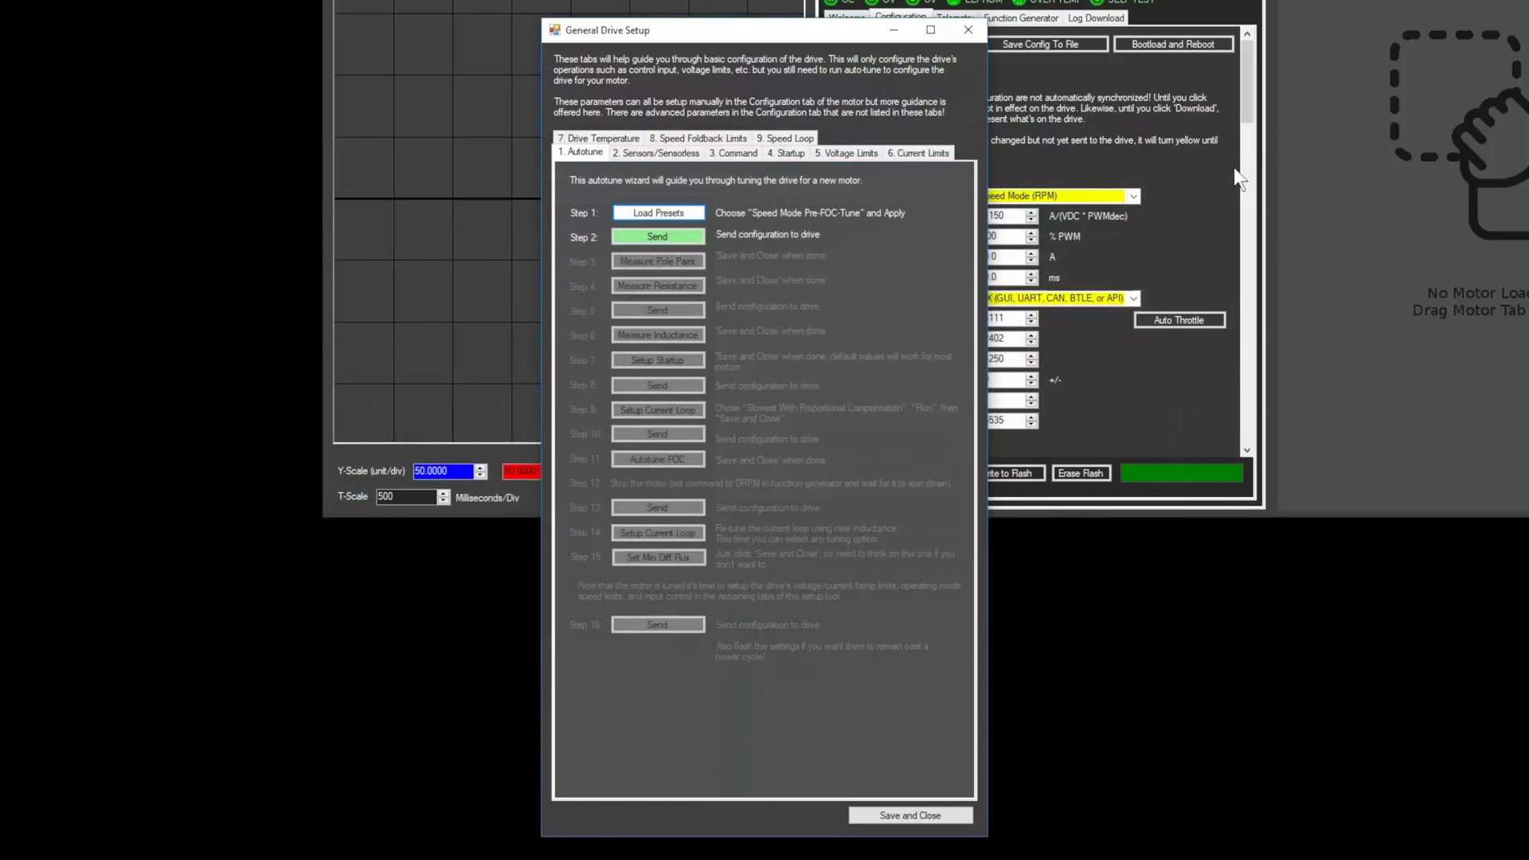
Step: Send the preset to the drive, save 7 pole pairs, and measure and save 19.61 mOhm resistance
click(661, 236)
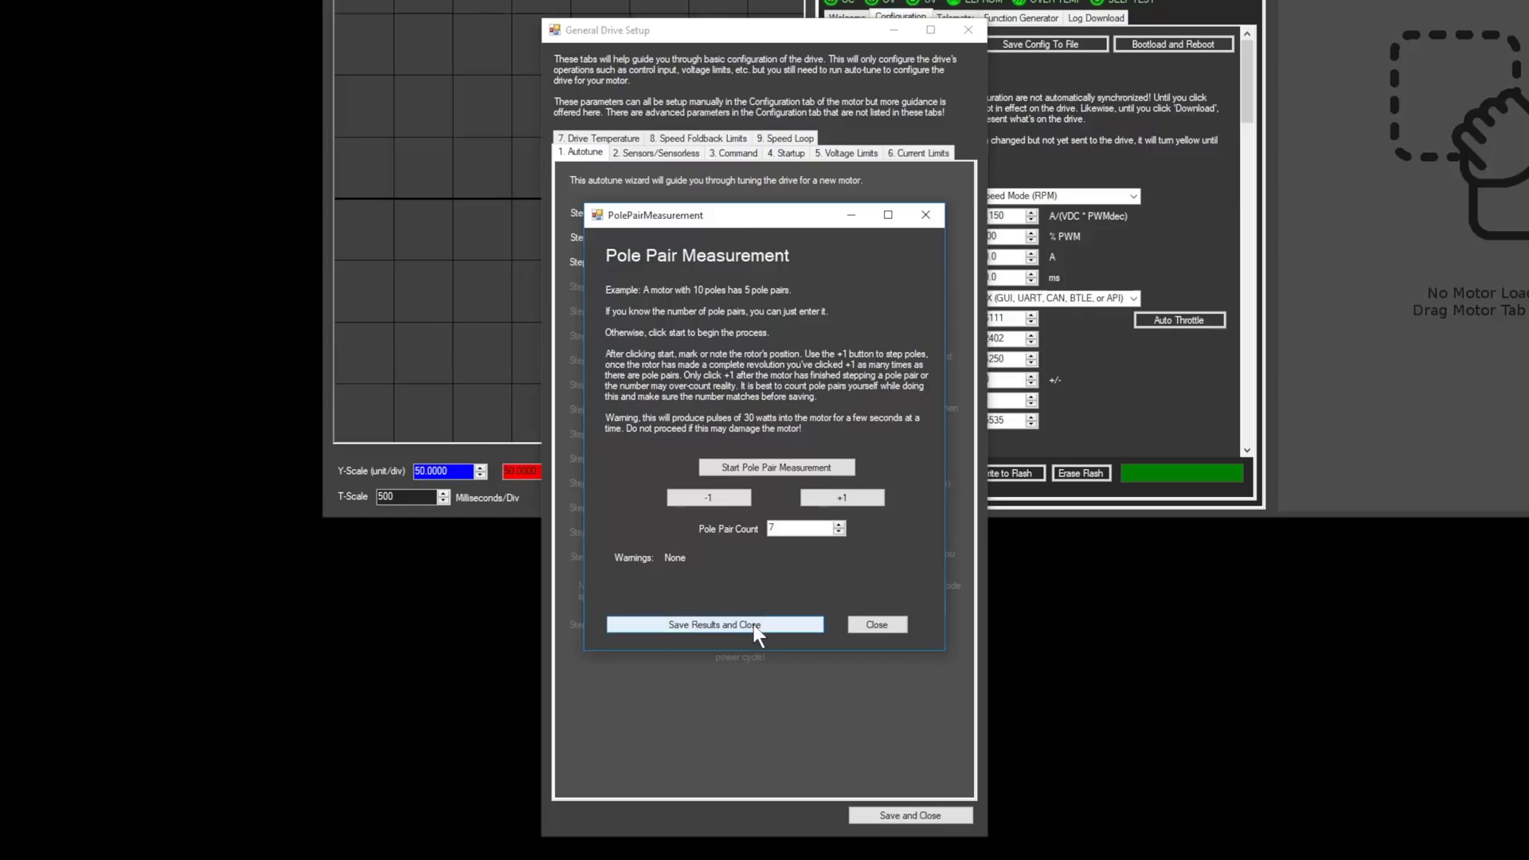
click(753, 624)
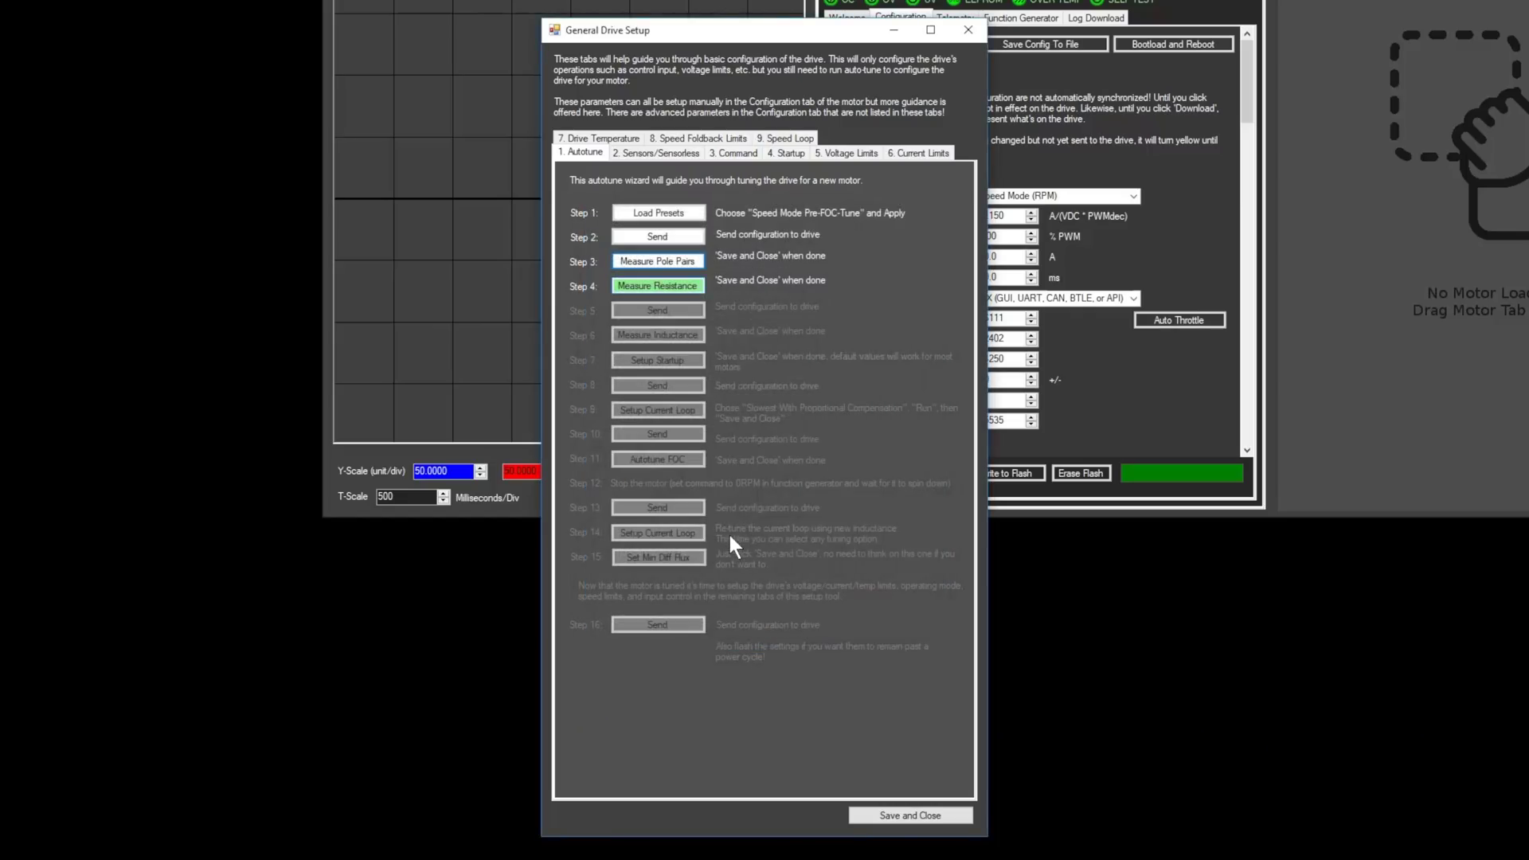
click(667, 288)
click(751, 472)
click(699, 621)
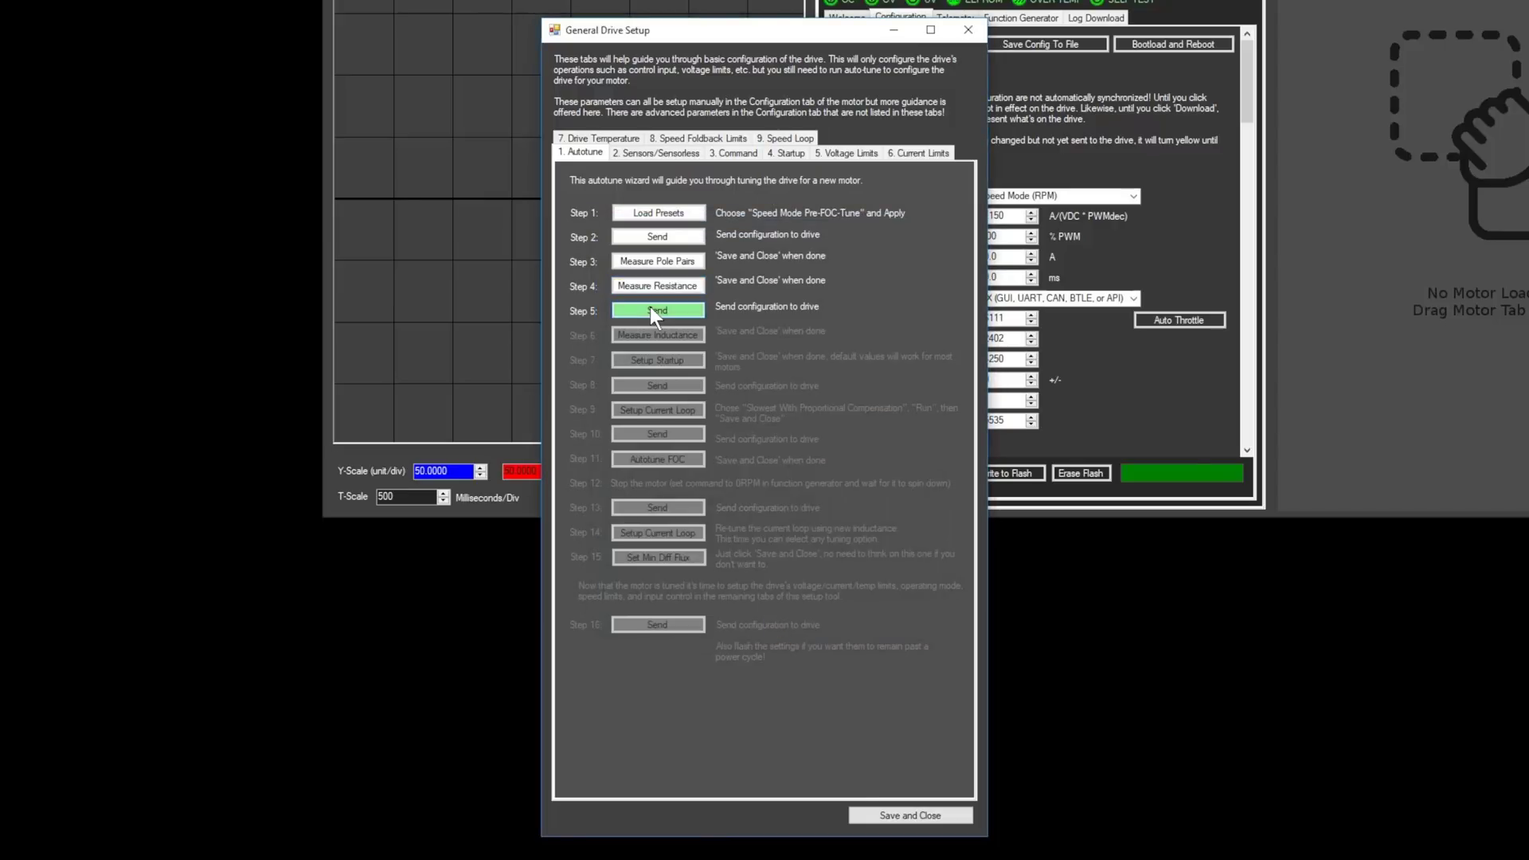
Step: Send, measure and save 28.03 uH inductance, accept default startup settings, and resend the configuration
click(650, 308)
click(656, 333)
click(766, 490)
click(766, 637)
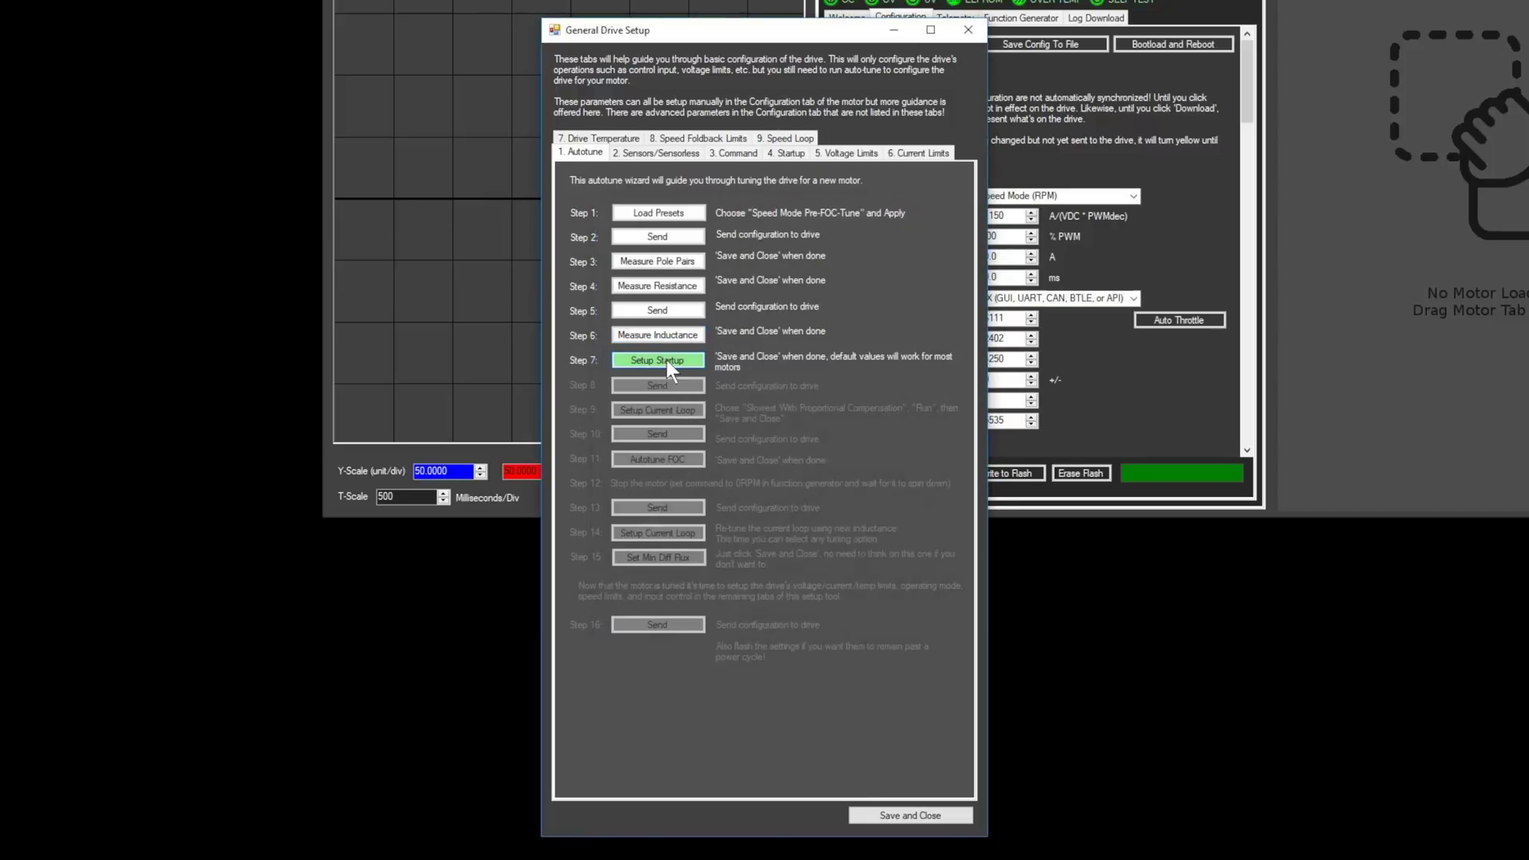
click(667, 359)
click(723, 605)
click(660, 385)
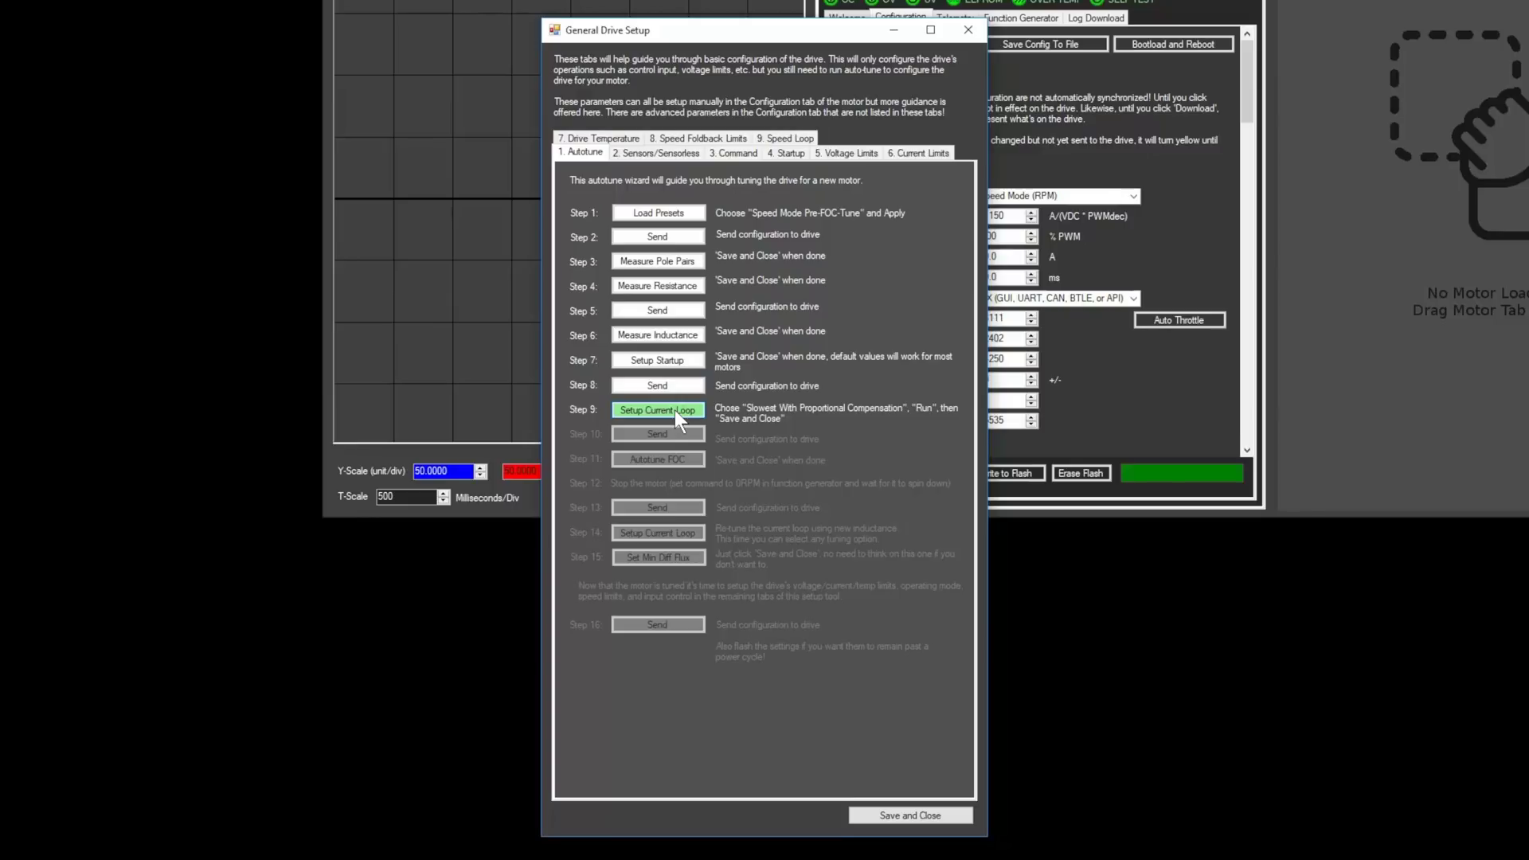
click(675, 409)
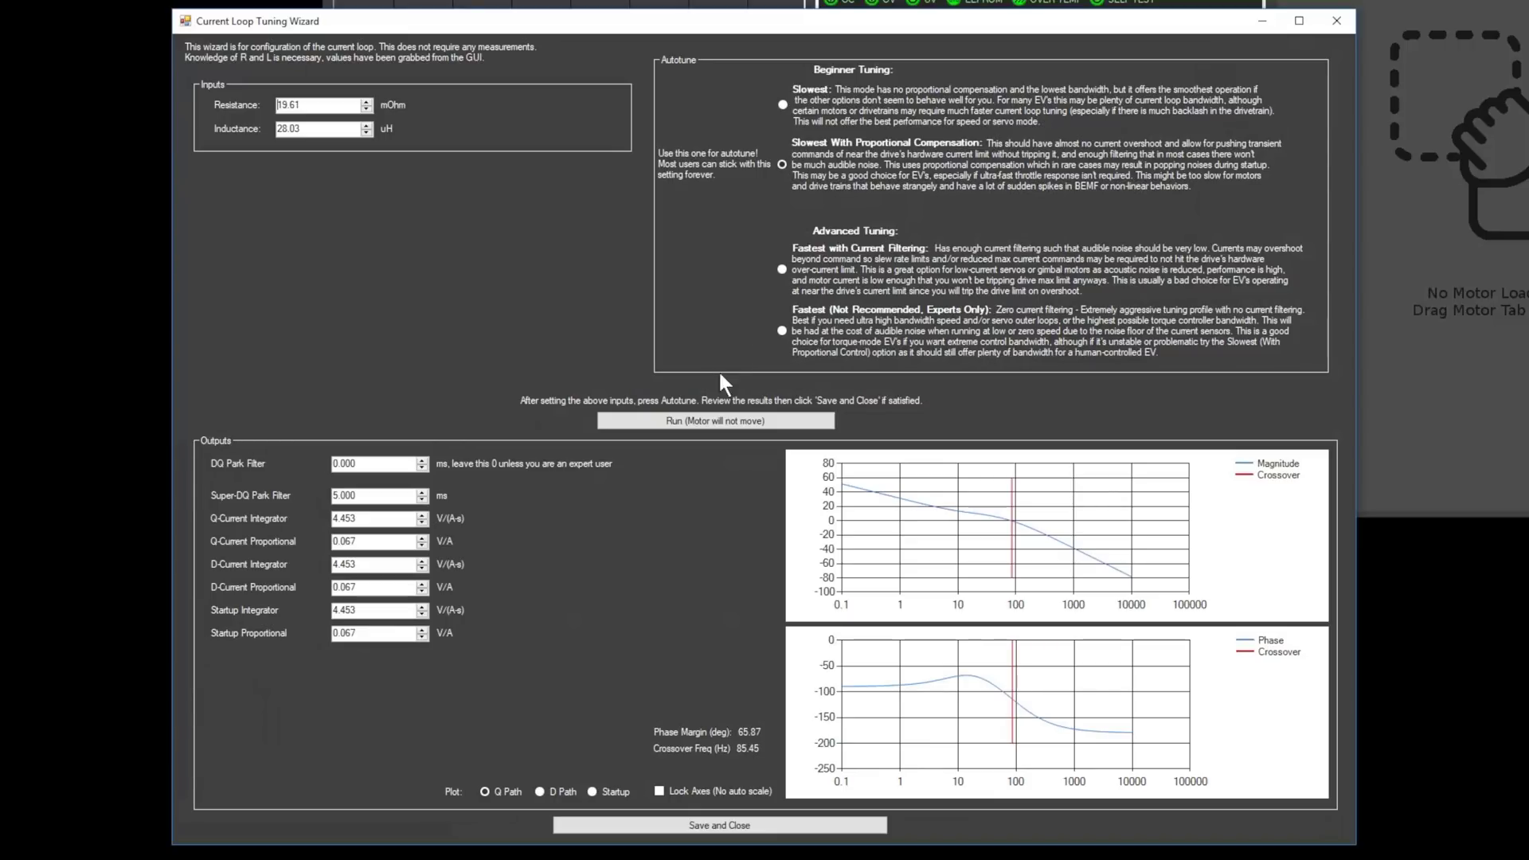
Step: Autotune the current loop gains, save them, and send the tuned configuration to the drive
click(706, 415)
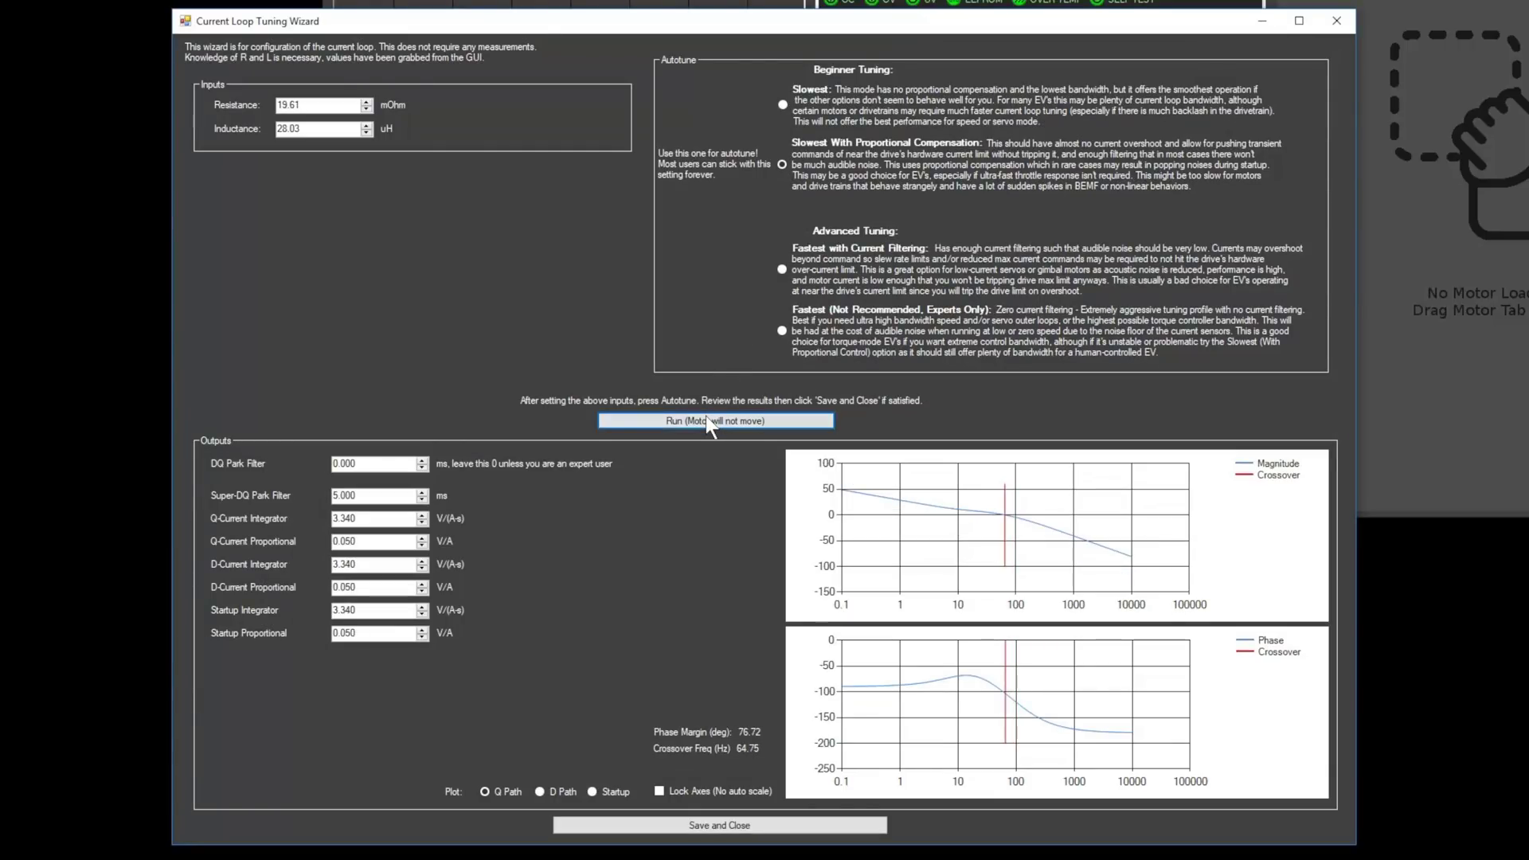
click(734, 826)
click(658, 434)
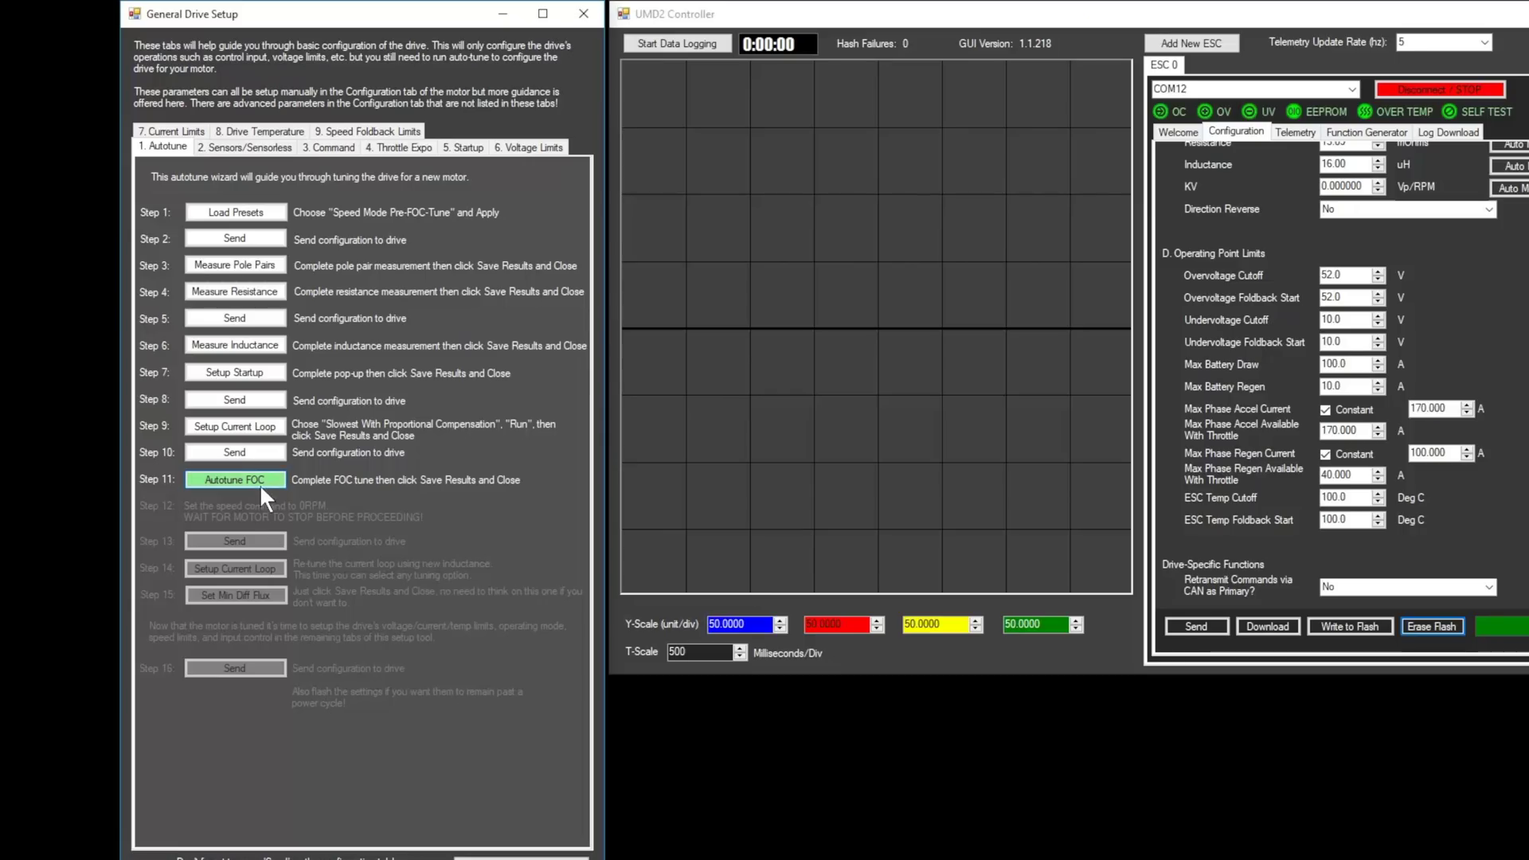
Step: Run Autotune FOC with the motor spinning, saving 14.56 uH inductance and KFFV 0.004127
click(259, 480)
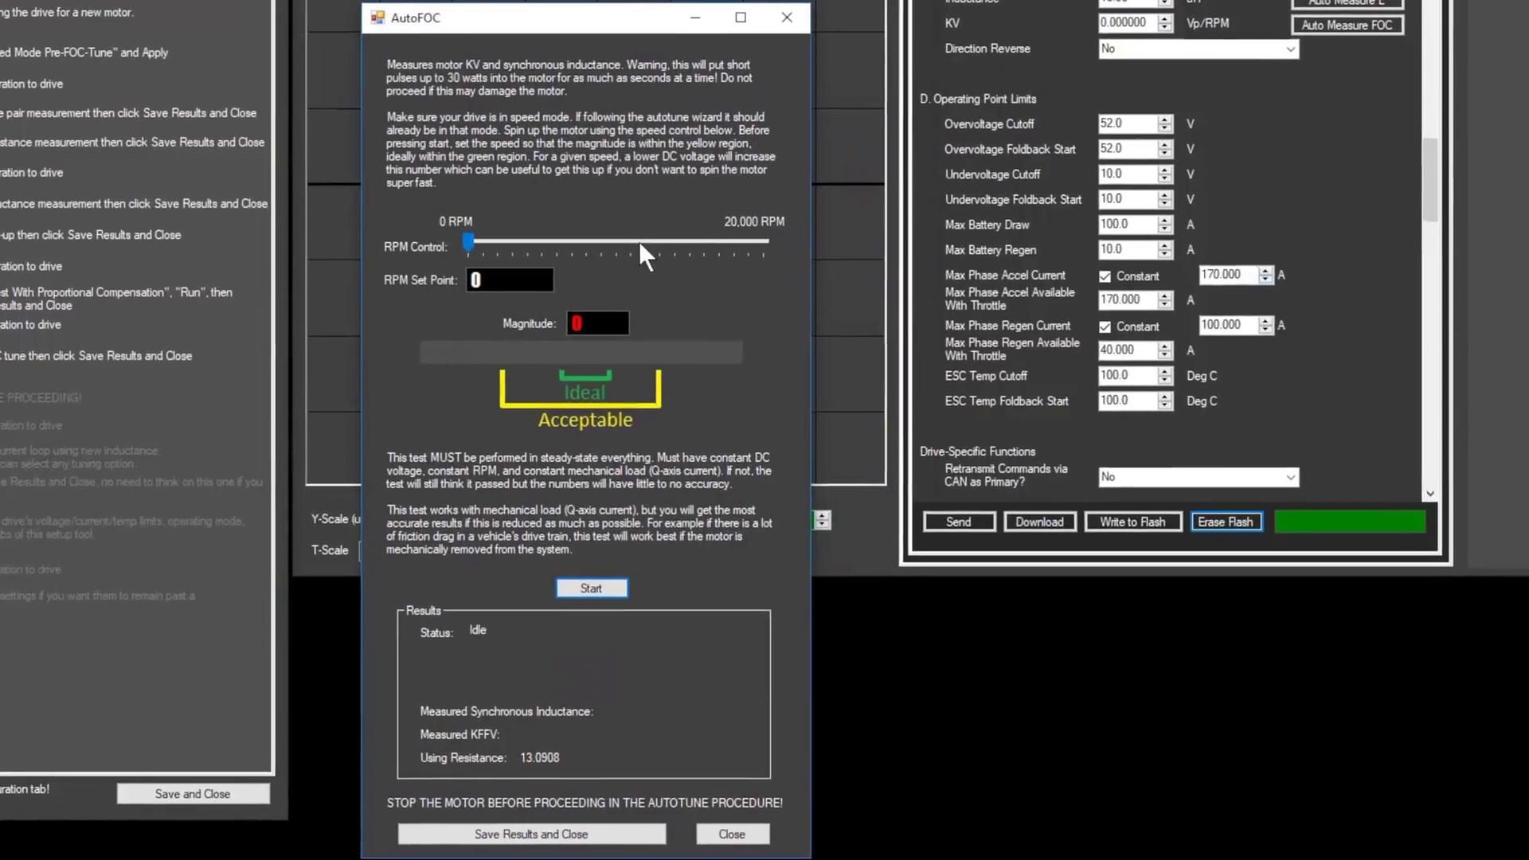
drag(1431, 177, 1441, 27)
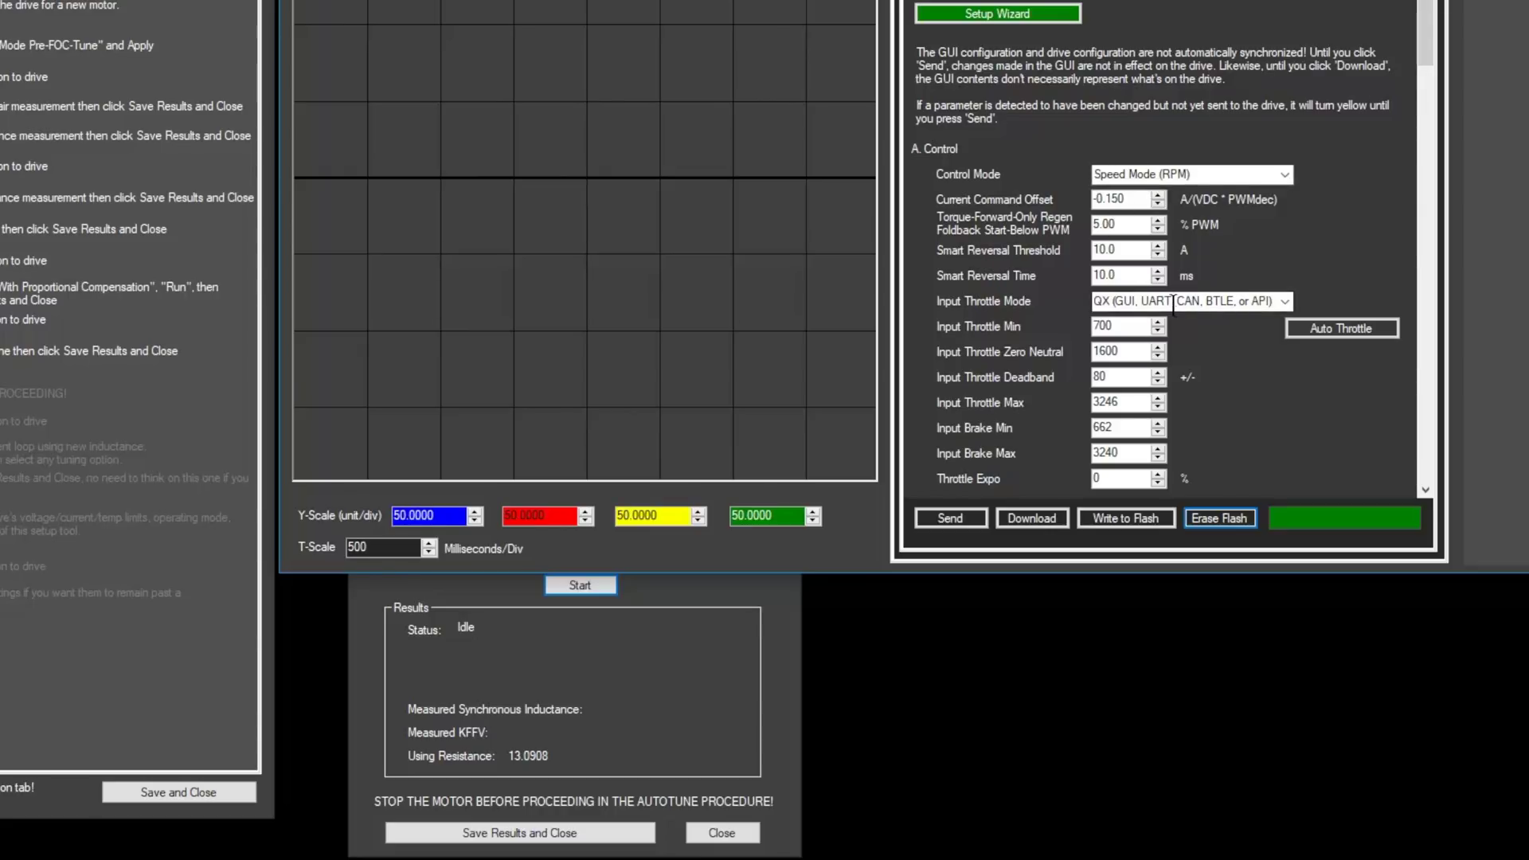
click(714, 664)
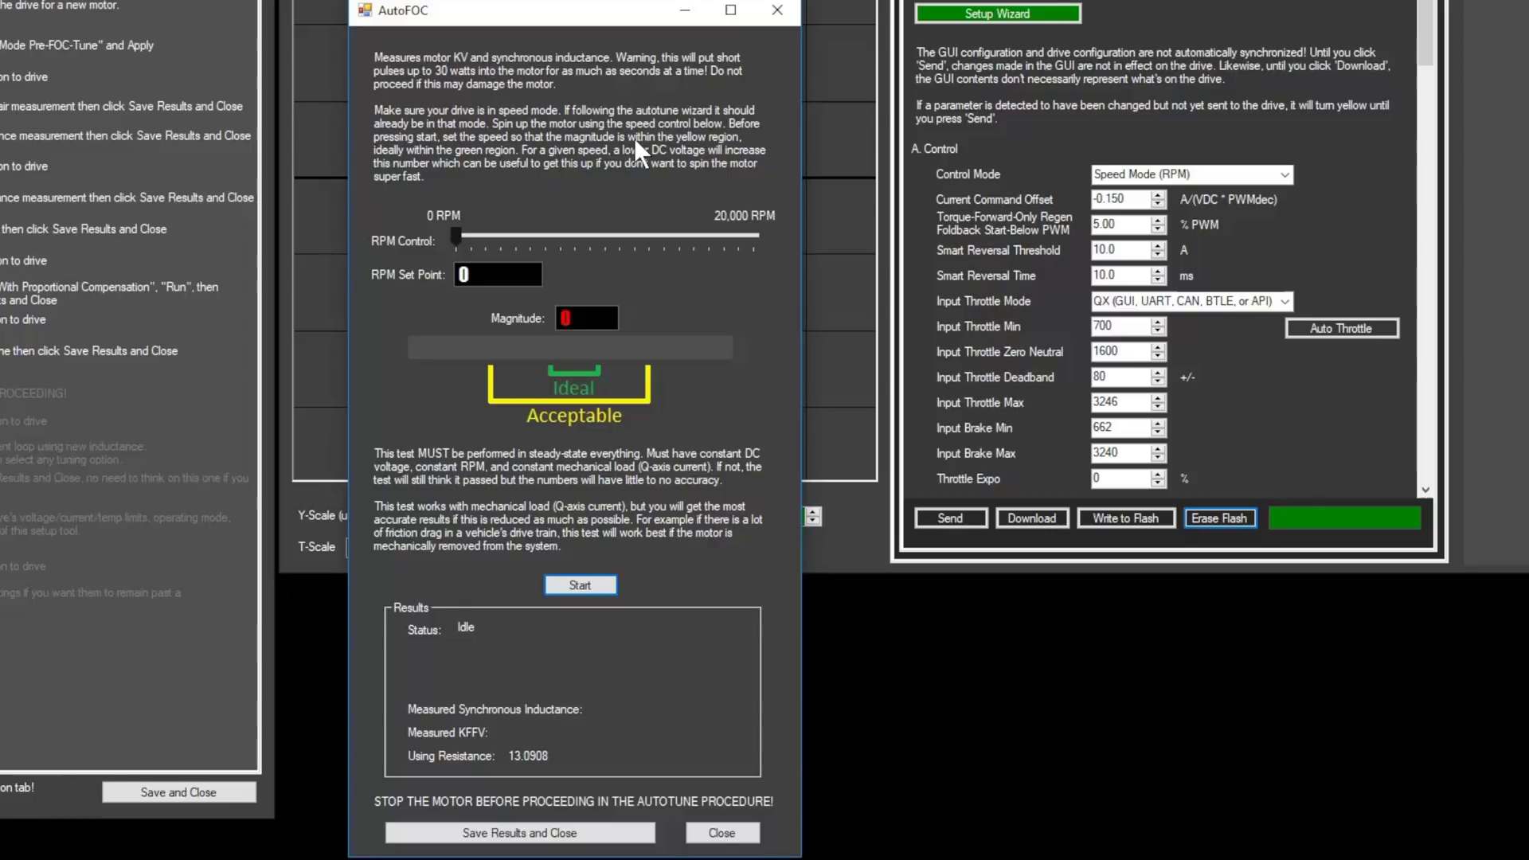
drag(460, 229, 506, 236)
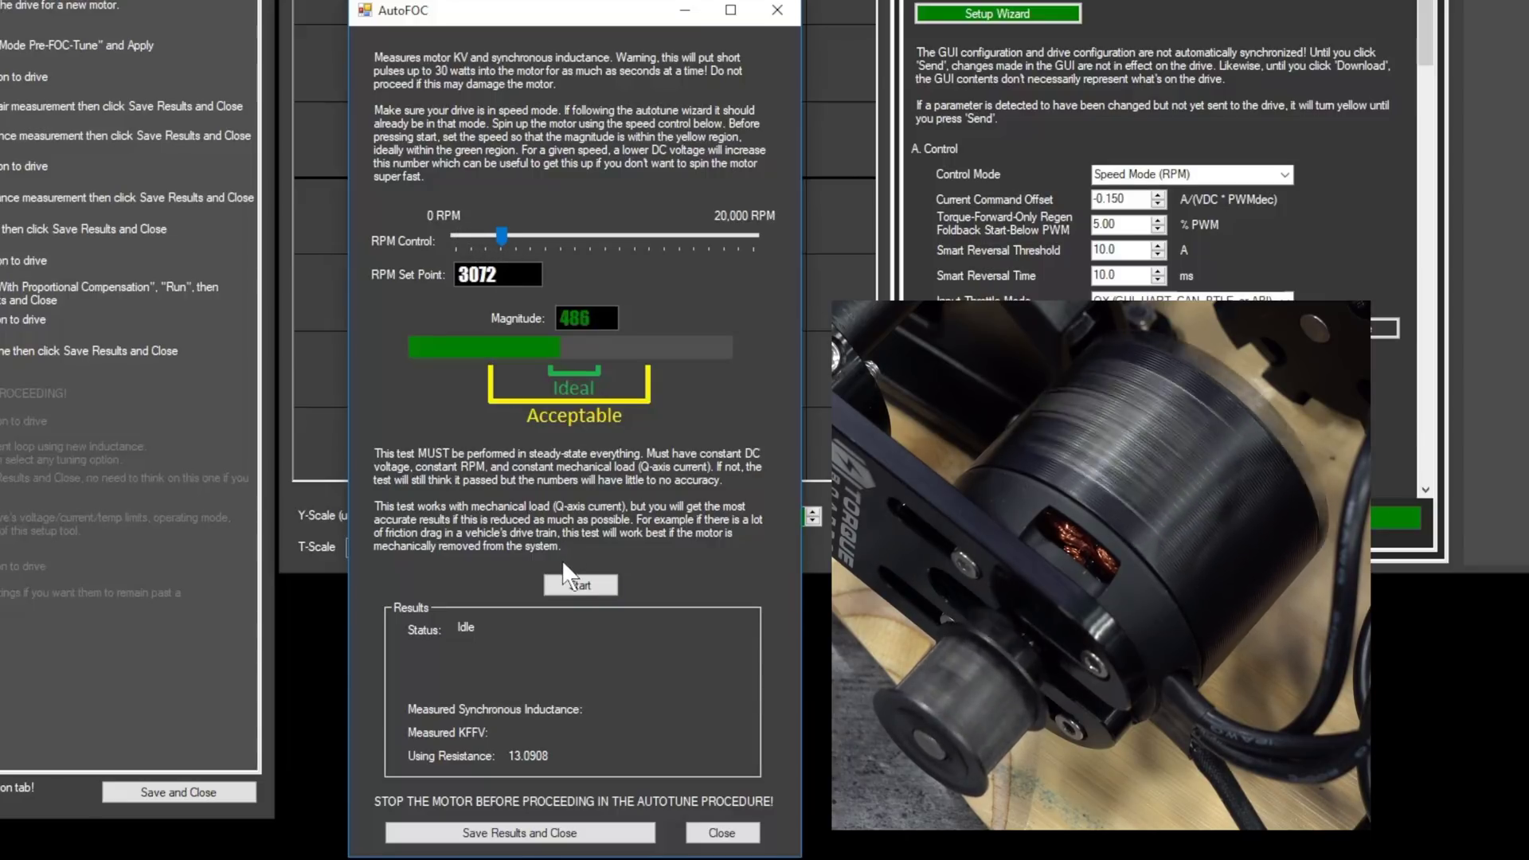
click(573, 585)
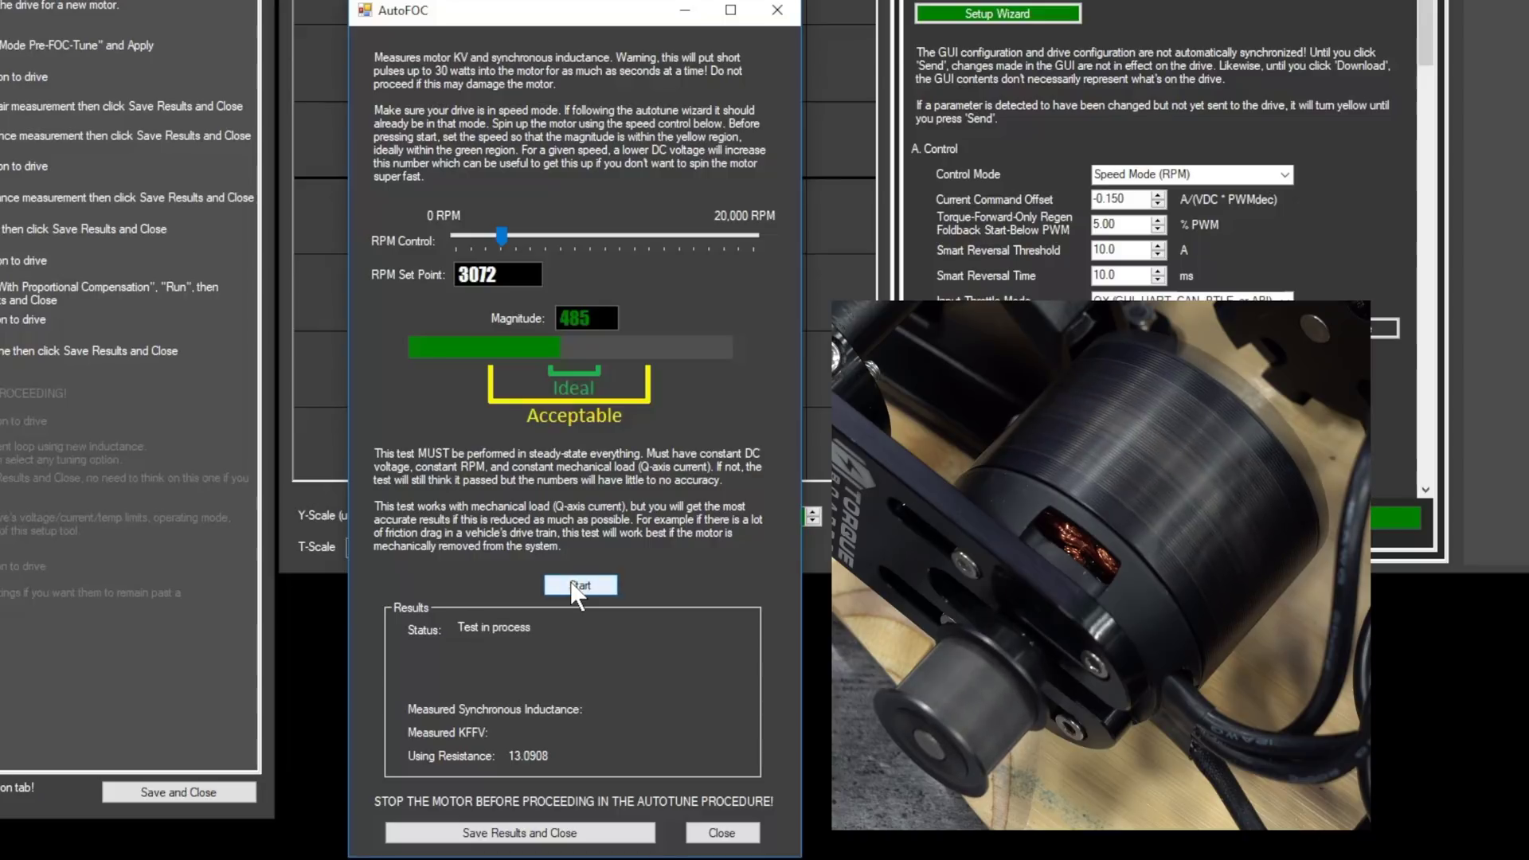
click(575, 586)
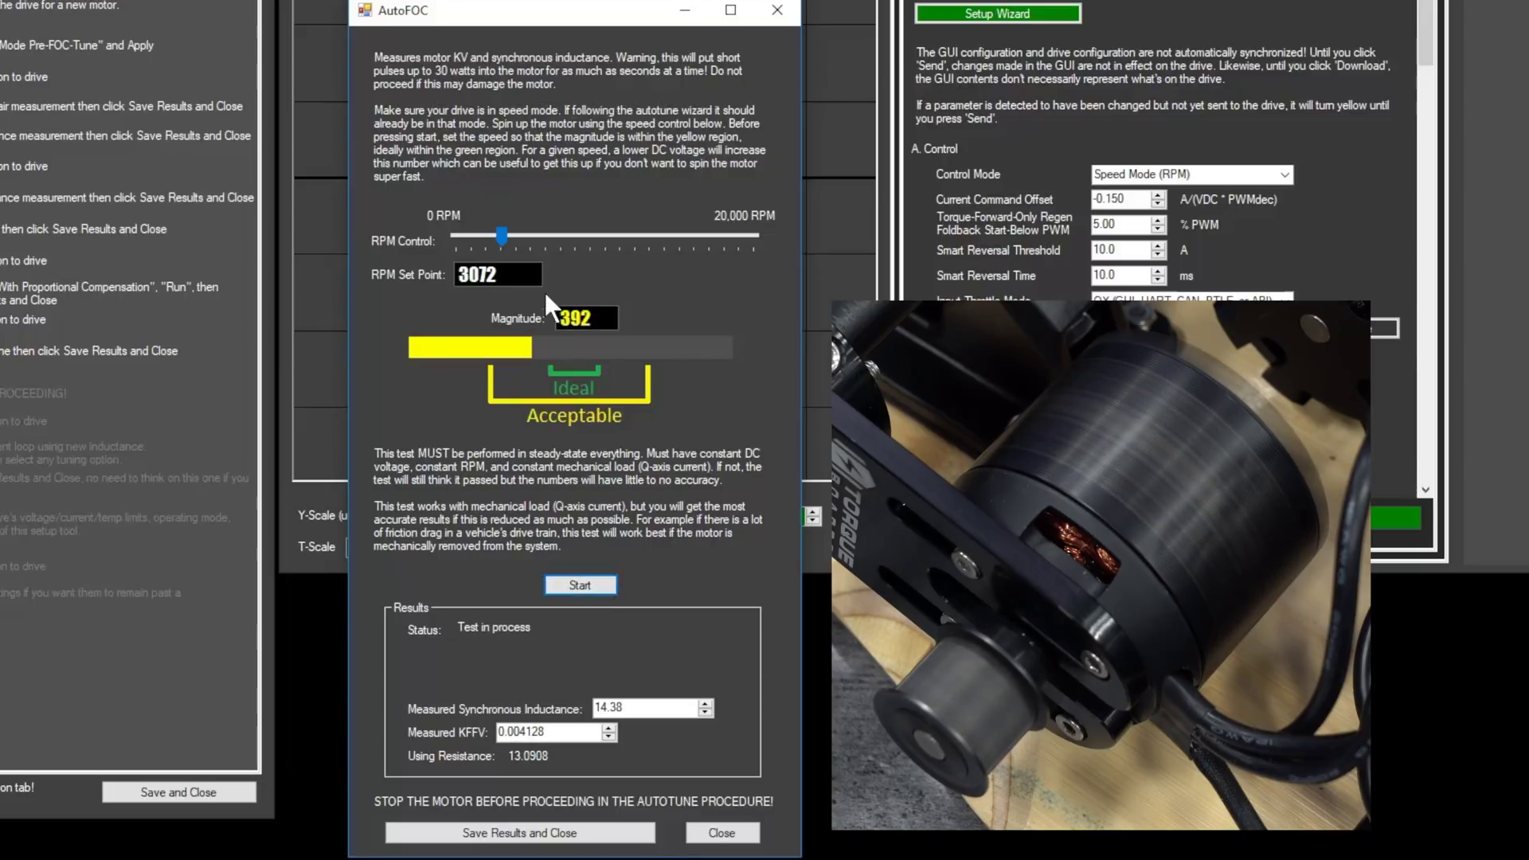
drag(501, 235, 444, 238)
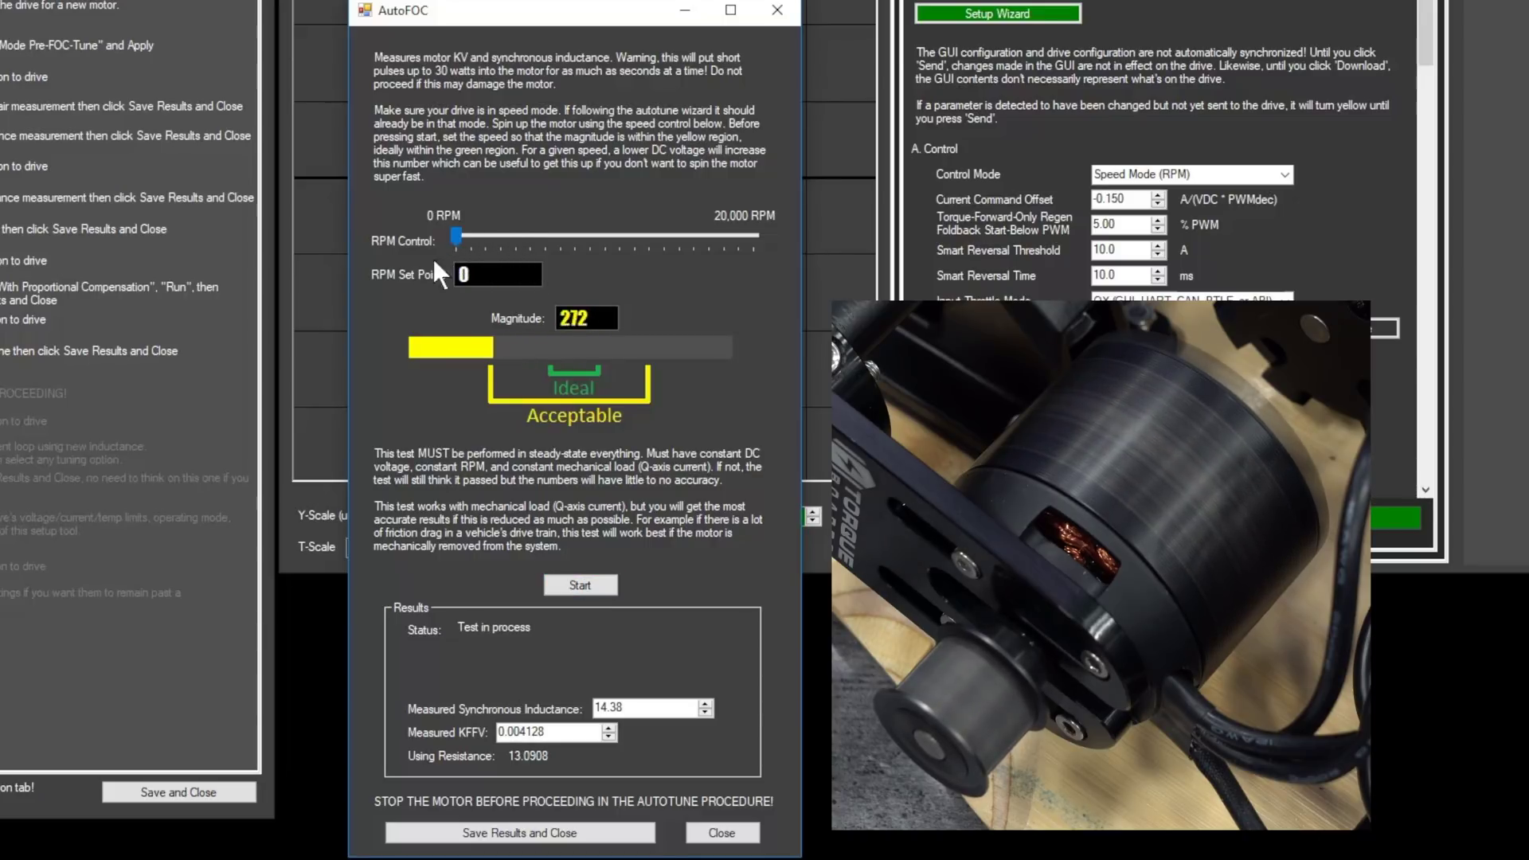
click(500, 832)
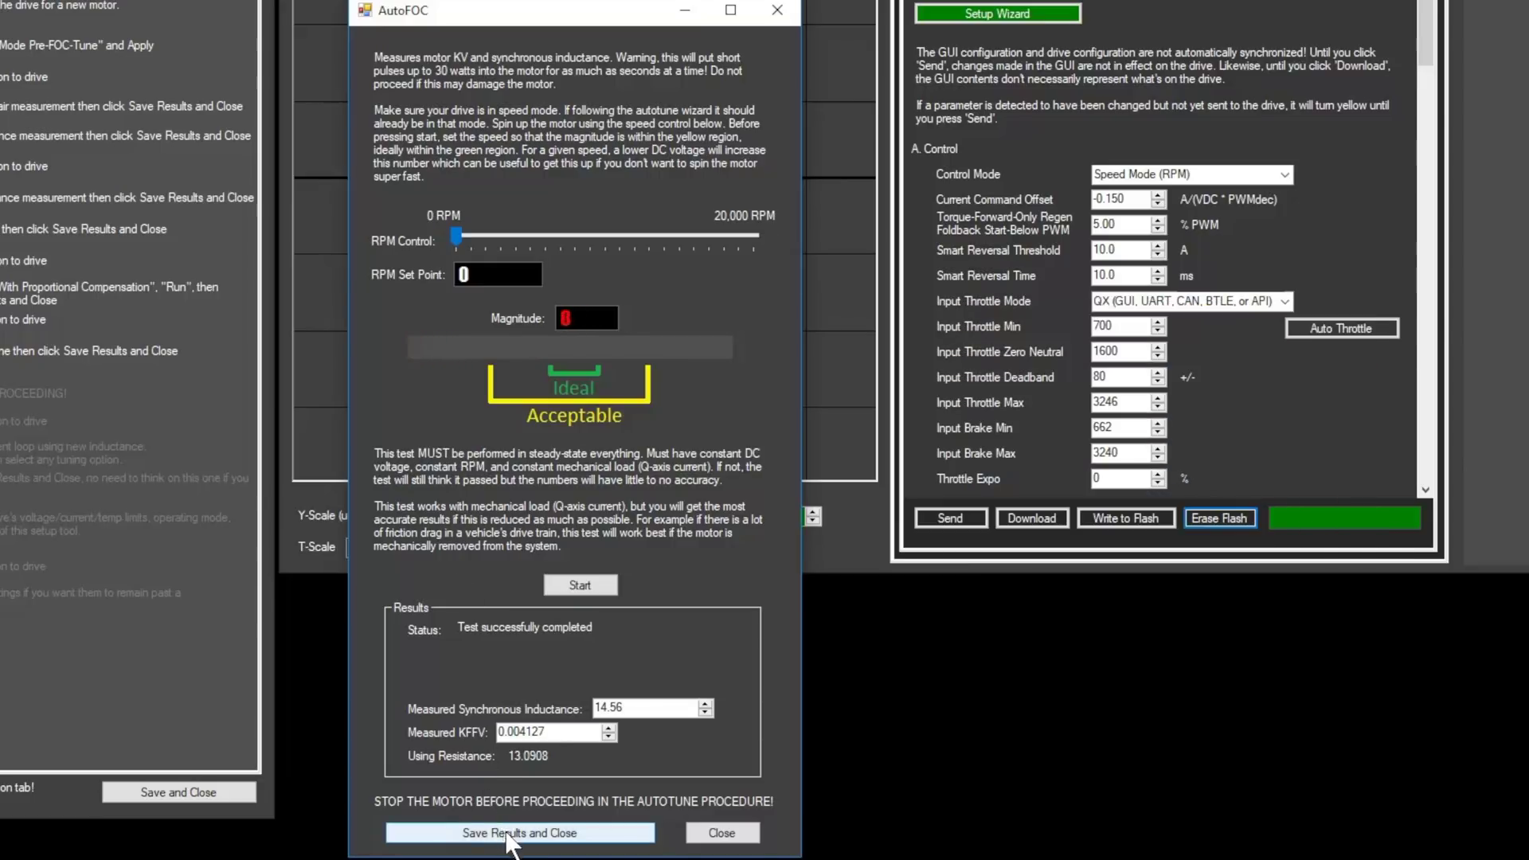
click(143, 515)
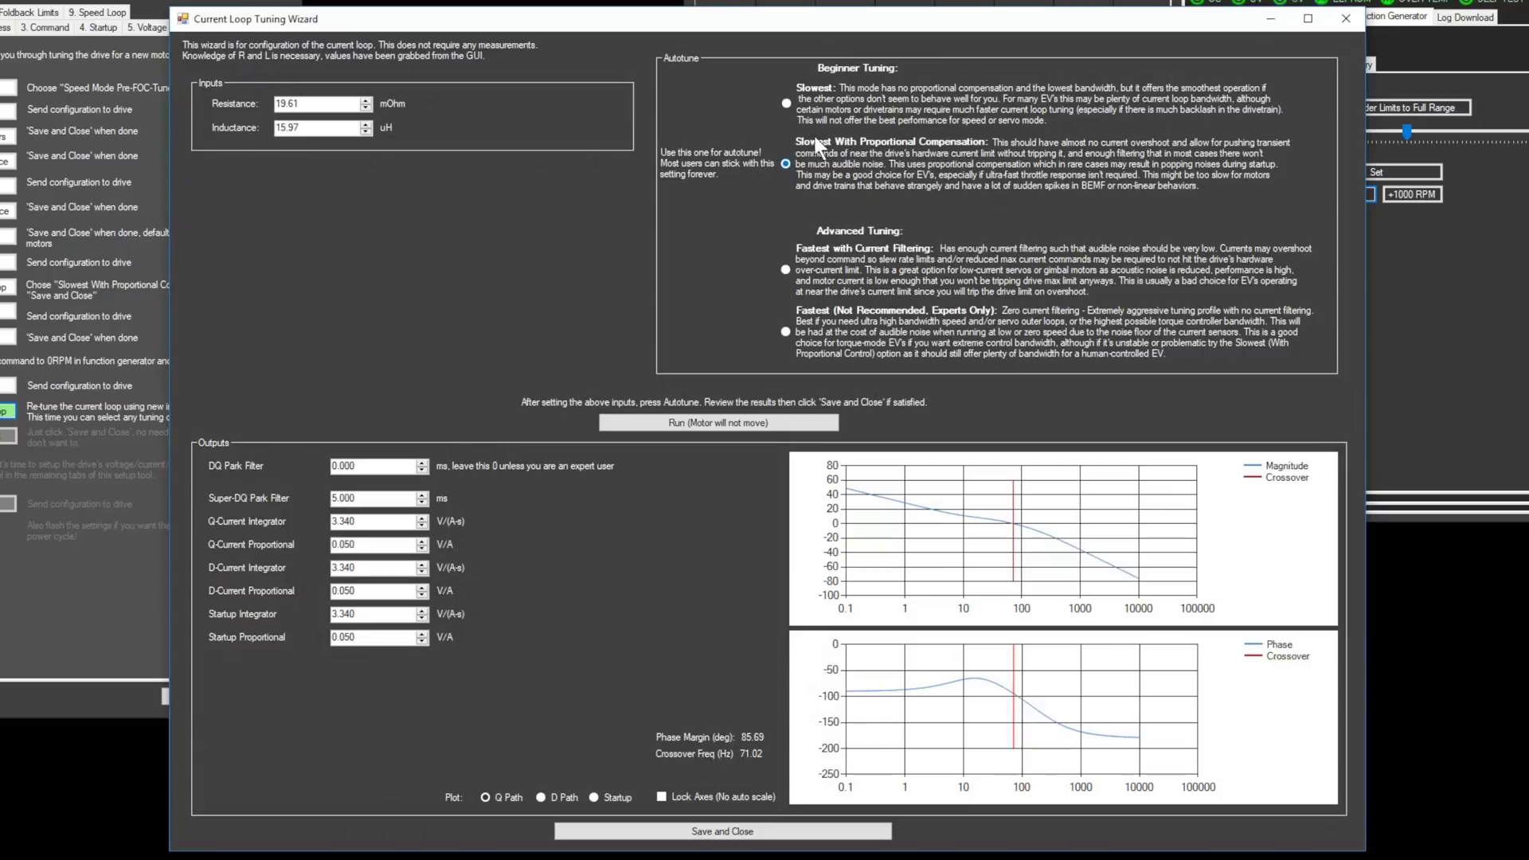
Step: Rerun the current loop autotune, save min diff flux 0.00111025 Wb, send it, and write to flash
click(675, 428)
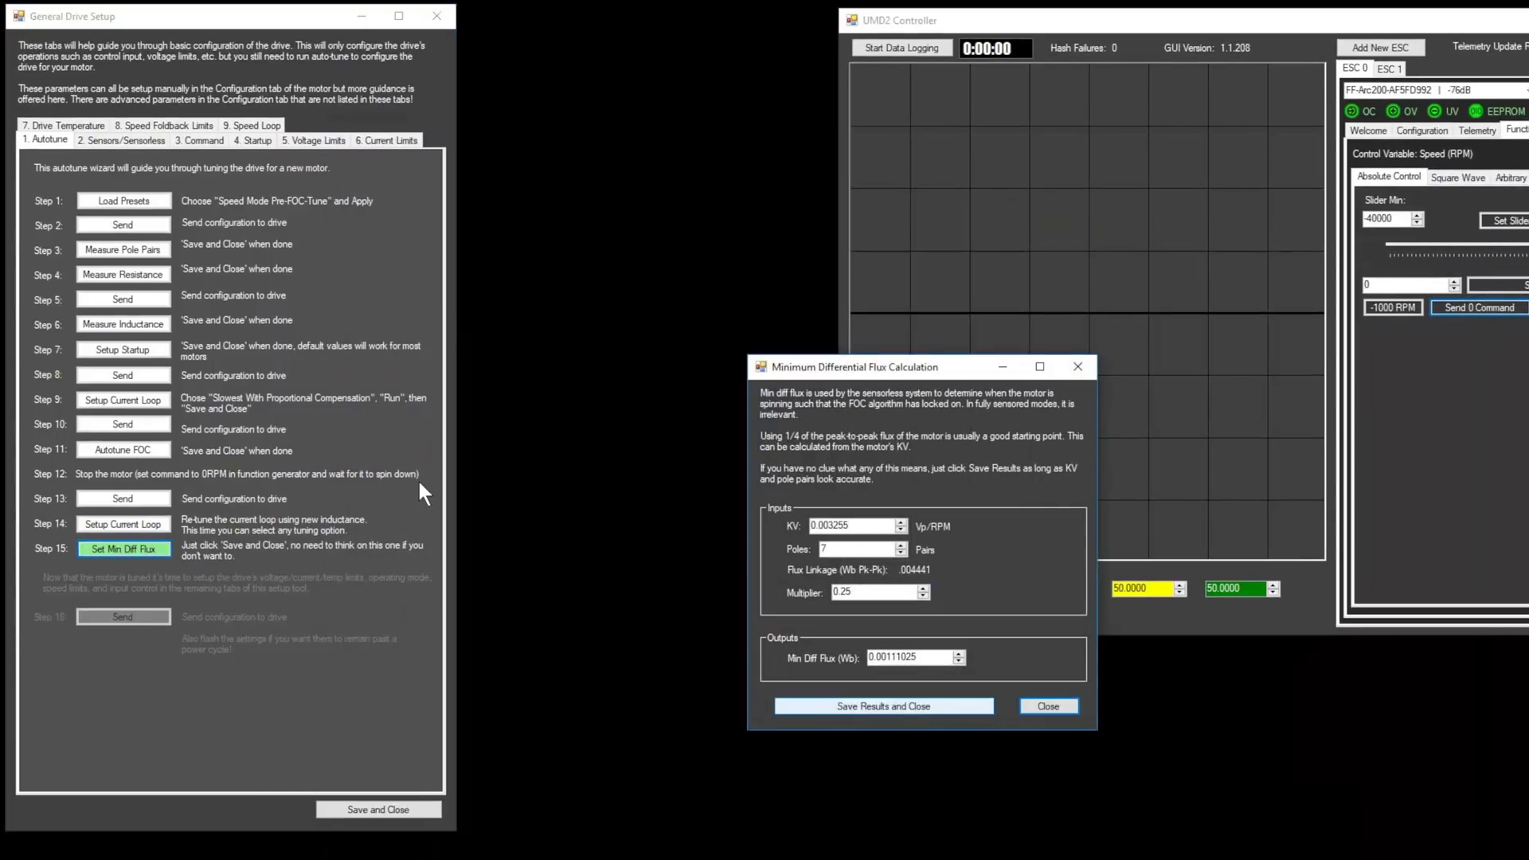
click(871, 705)
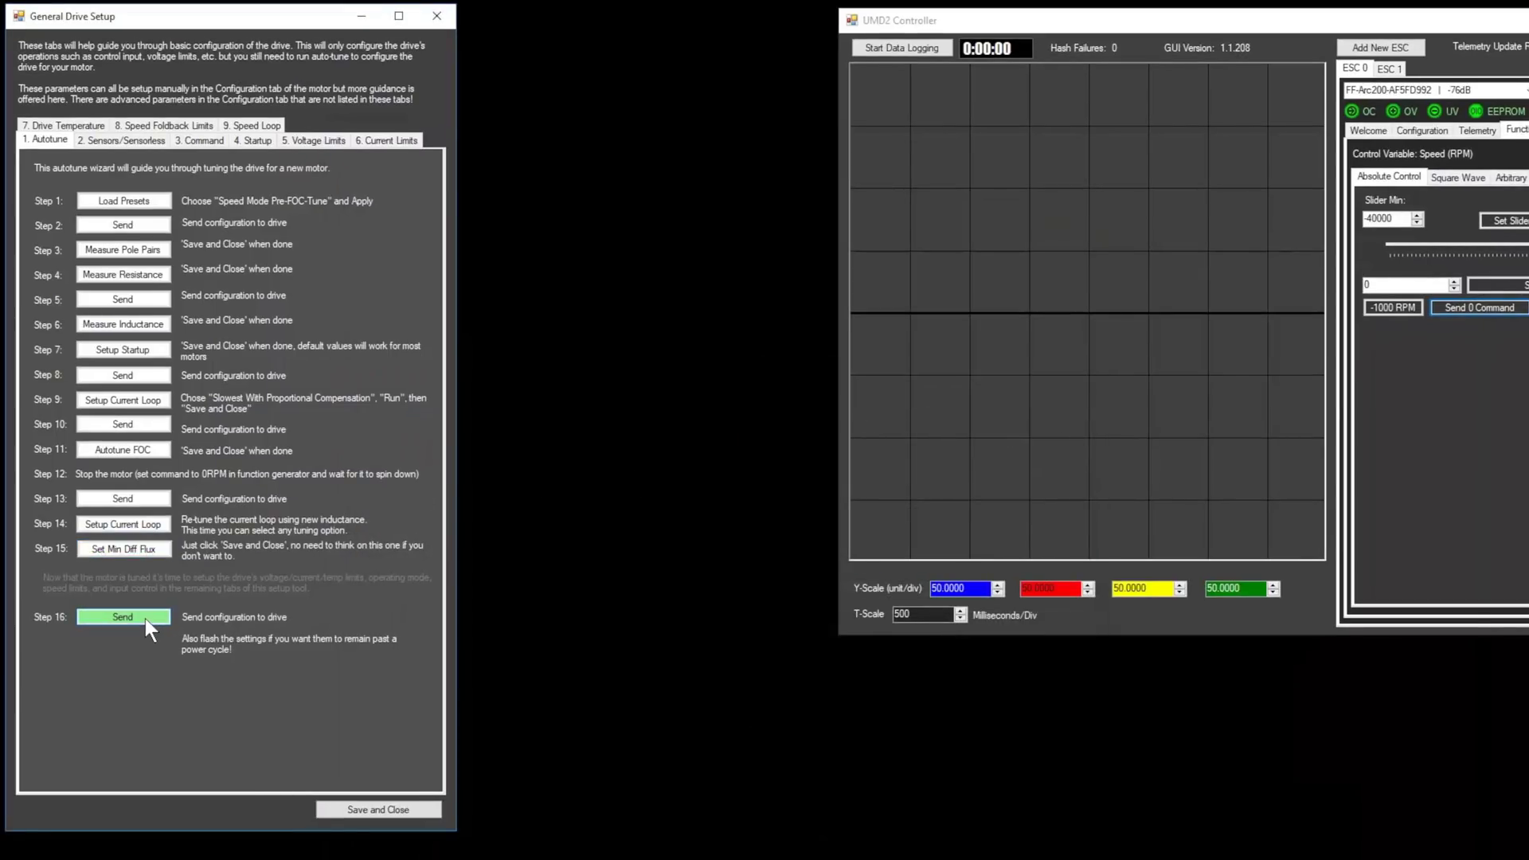
click(145, 618)
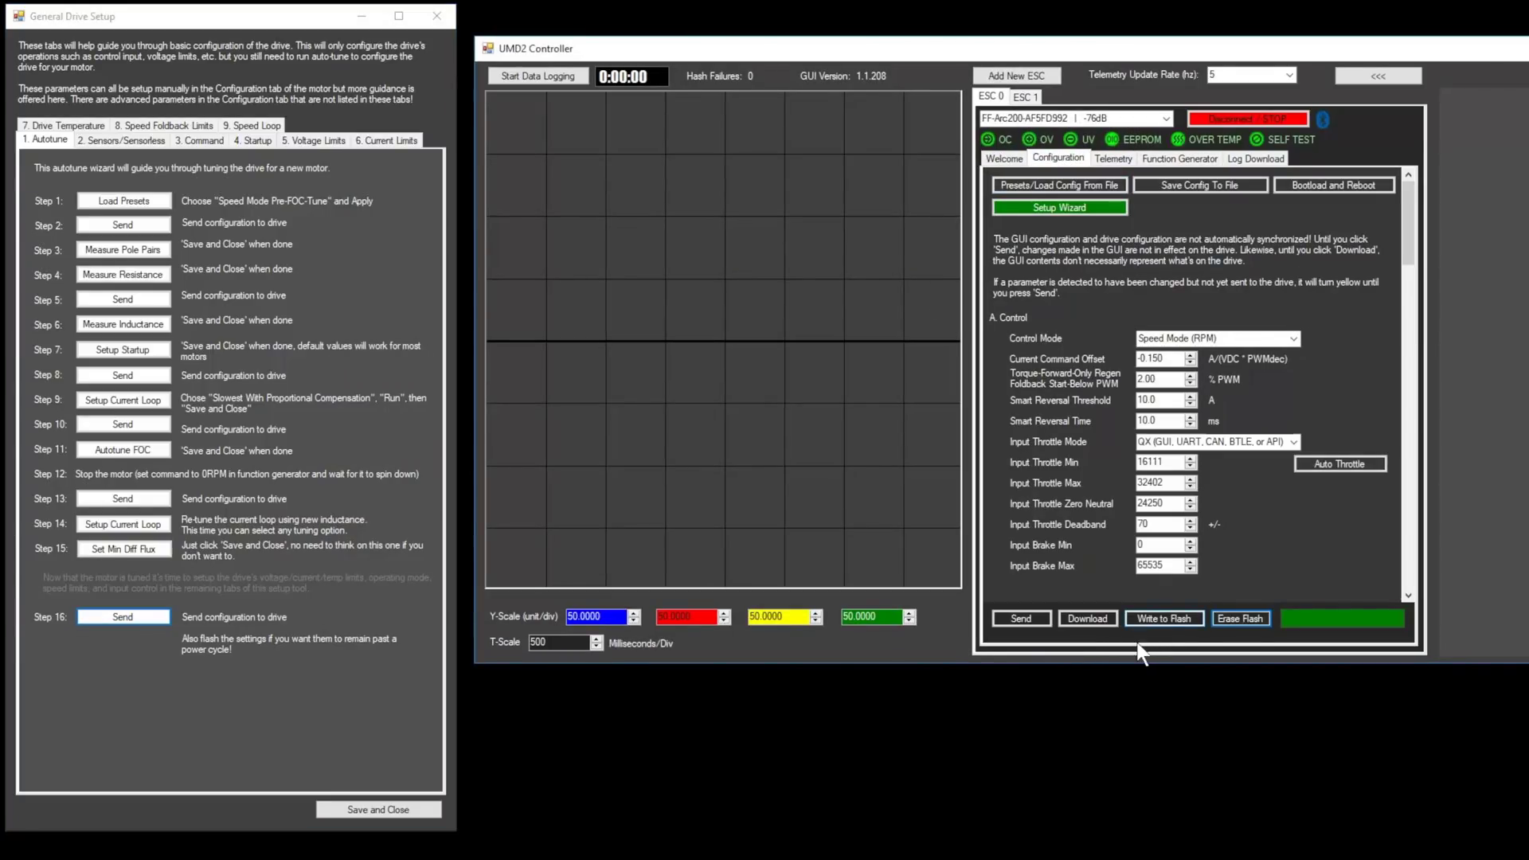
click(1159, 617)
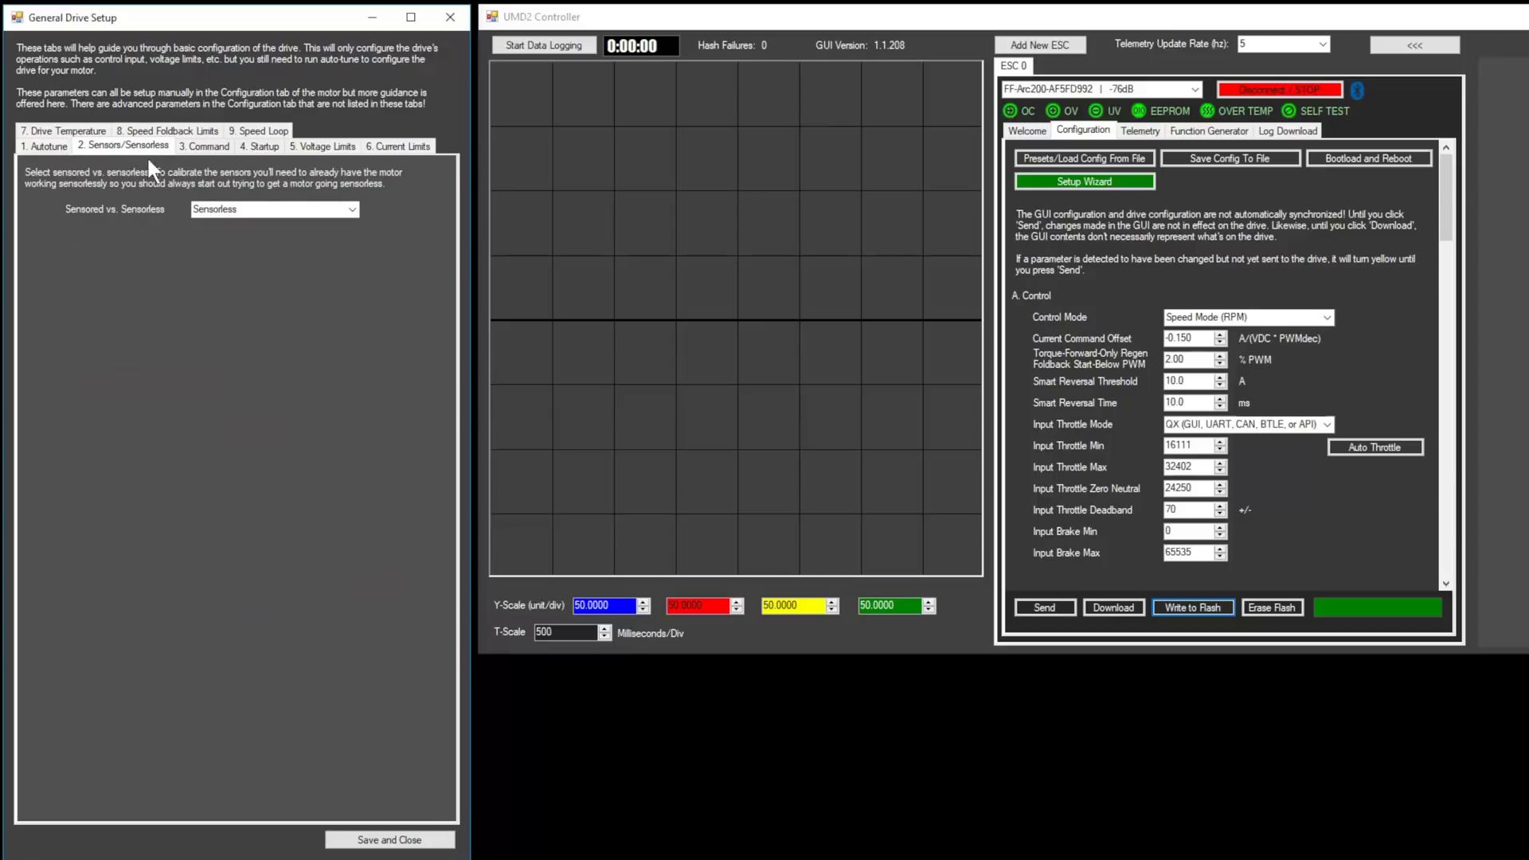
Step: Set the drive to Sensored operation with the 3 Hall Sensor type
click(351, 210)
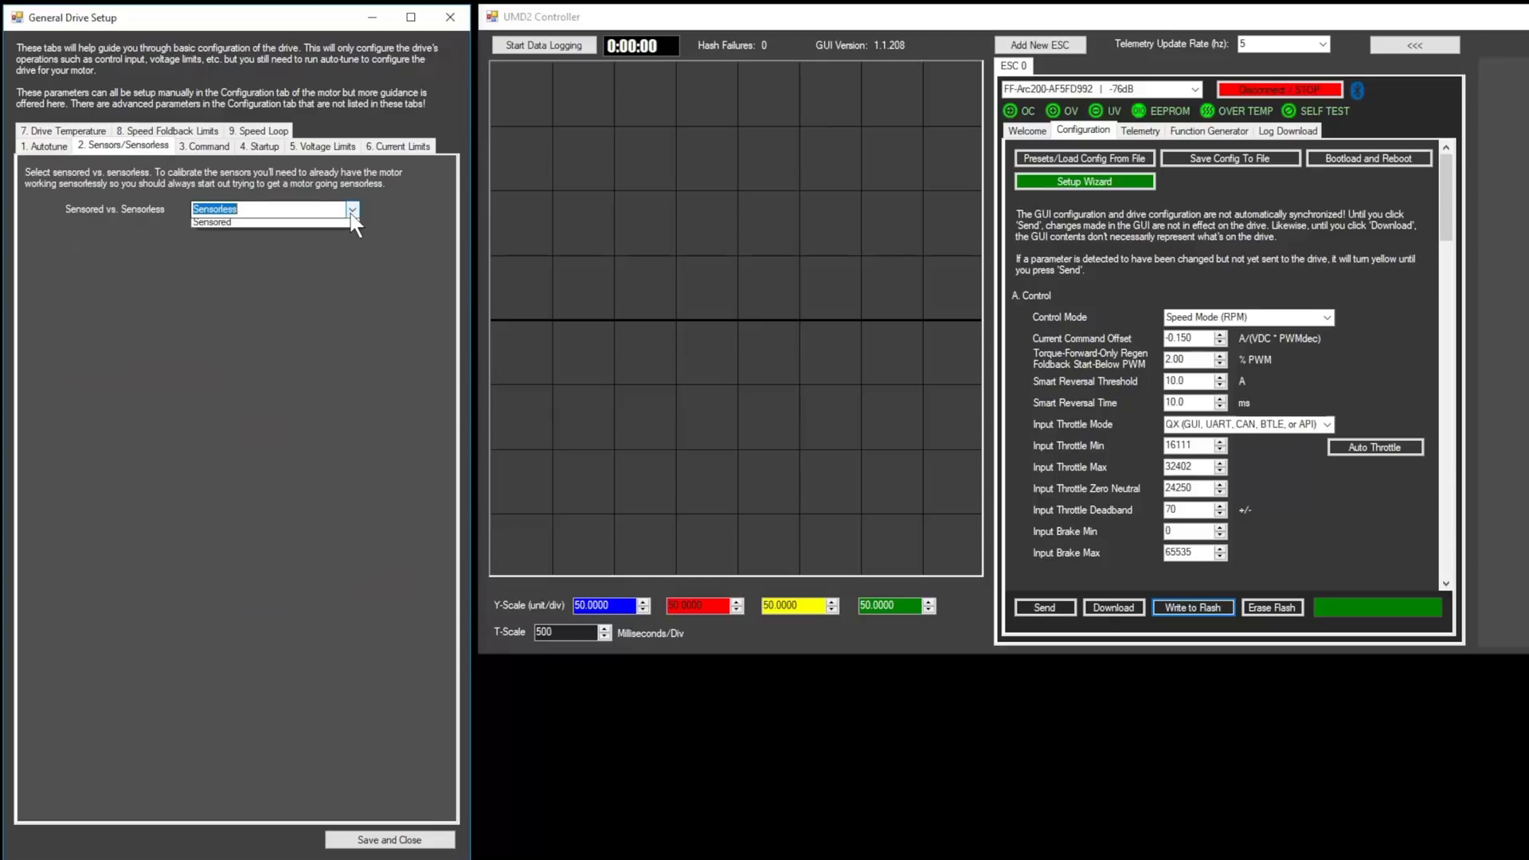
click(347, 223)
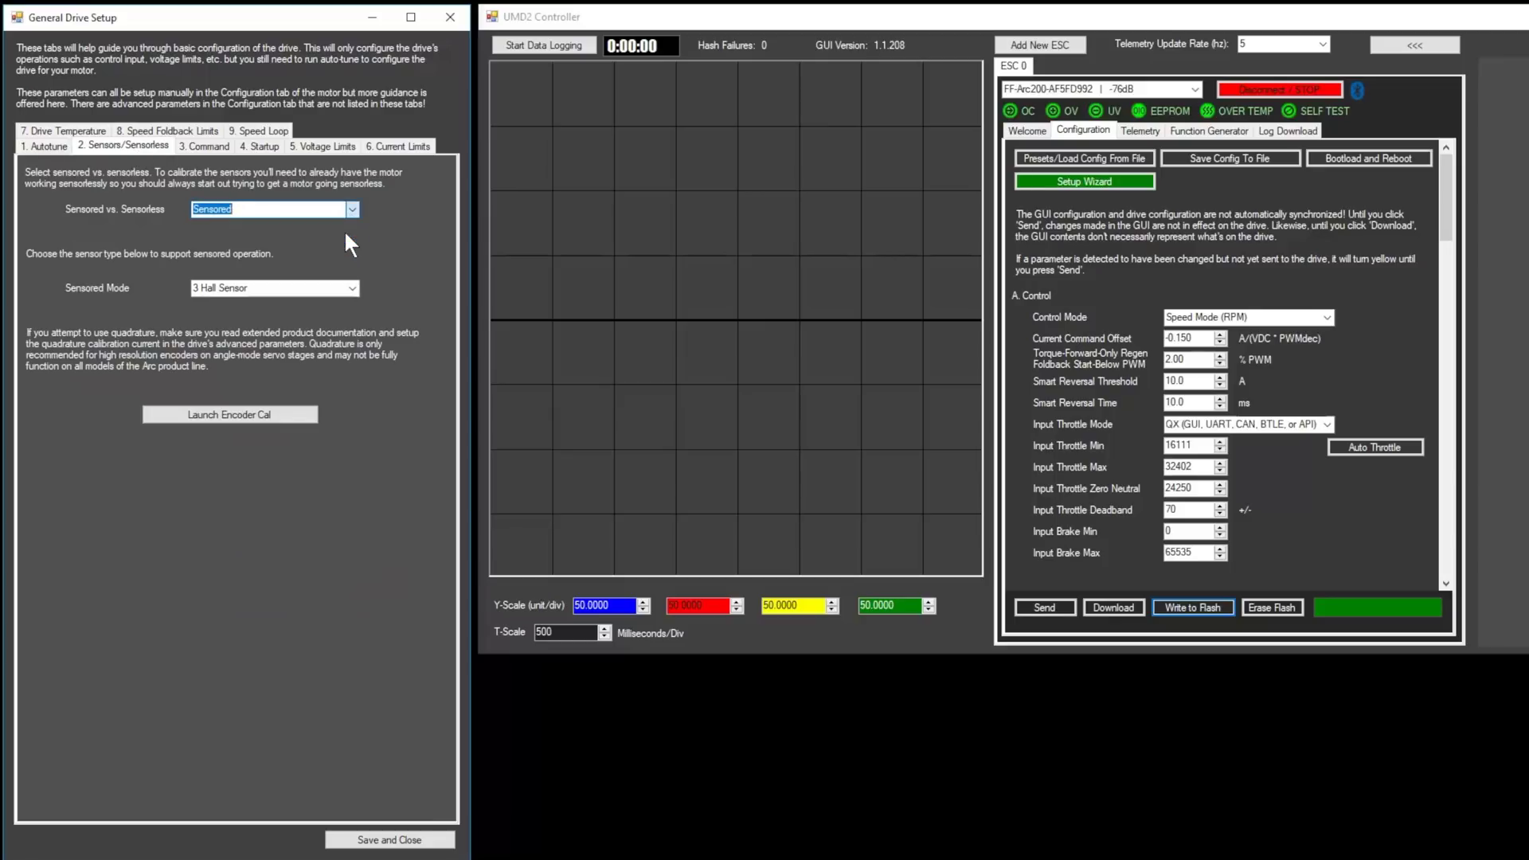
click(351, 289)
click(348, 303)
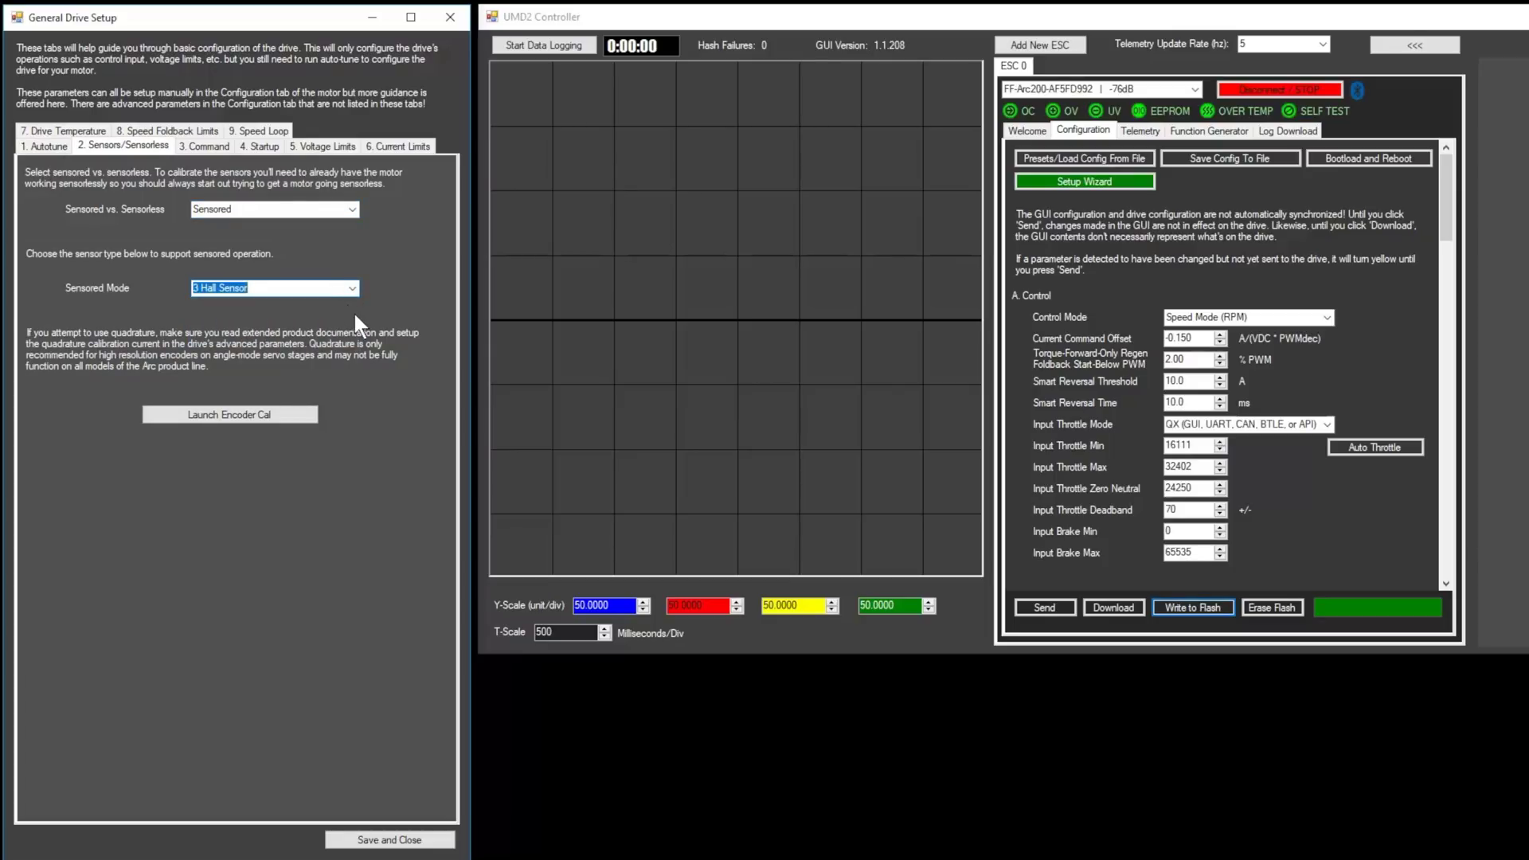
Step: Calibrate the hall sensors with the motor spinning slowly and save the successful arrangement B result
click(240, 420)
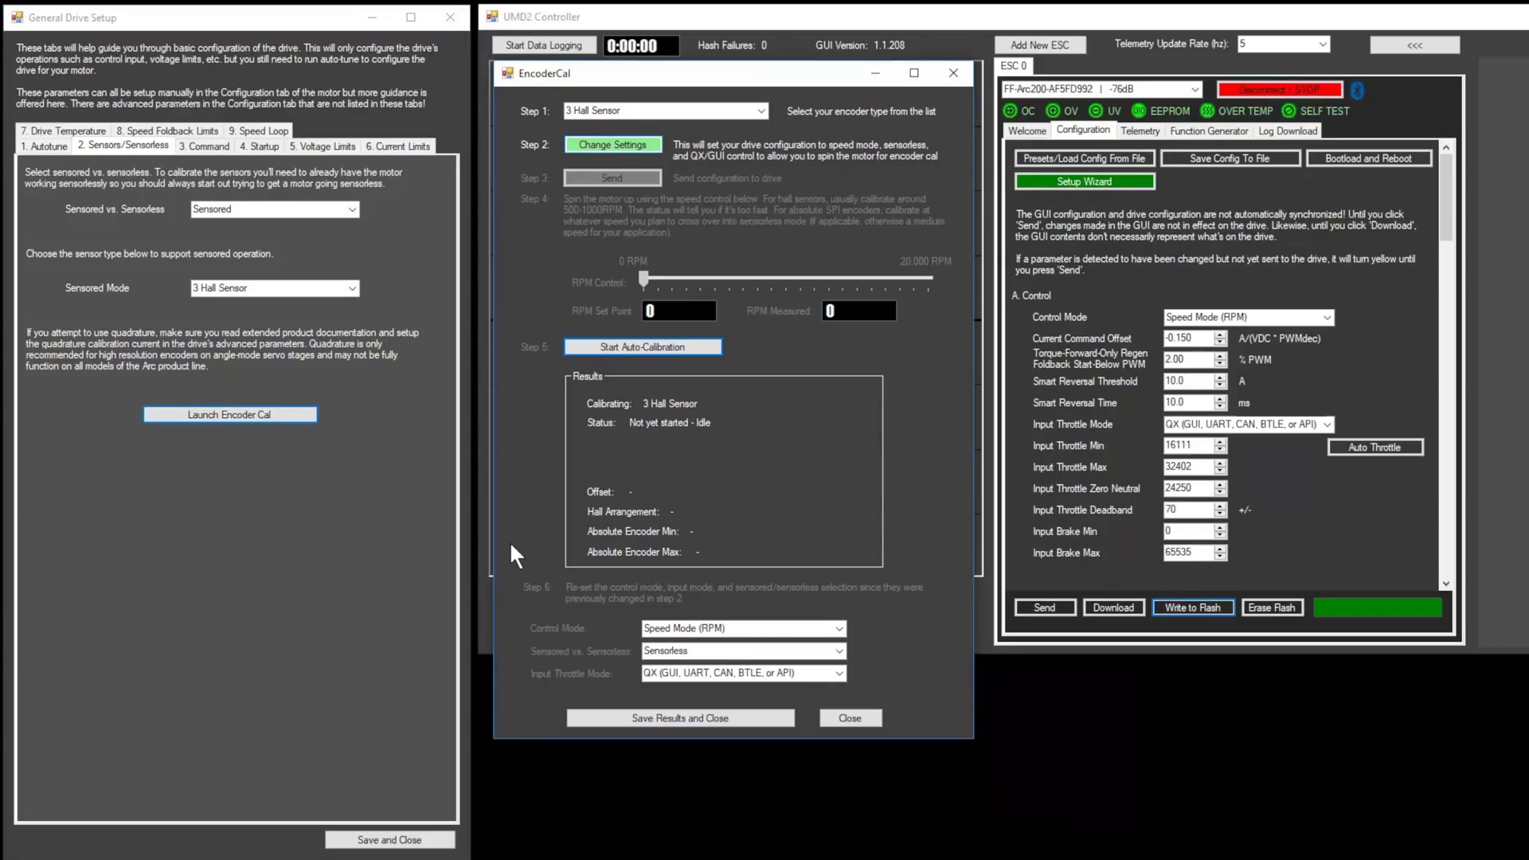
click(609, 144)
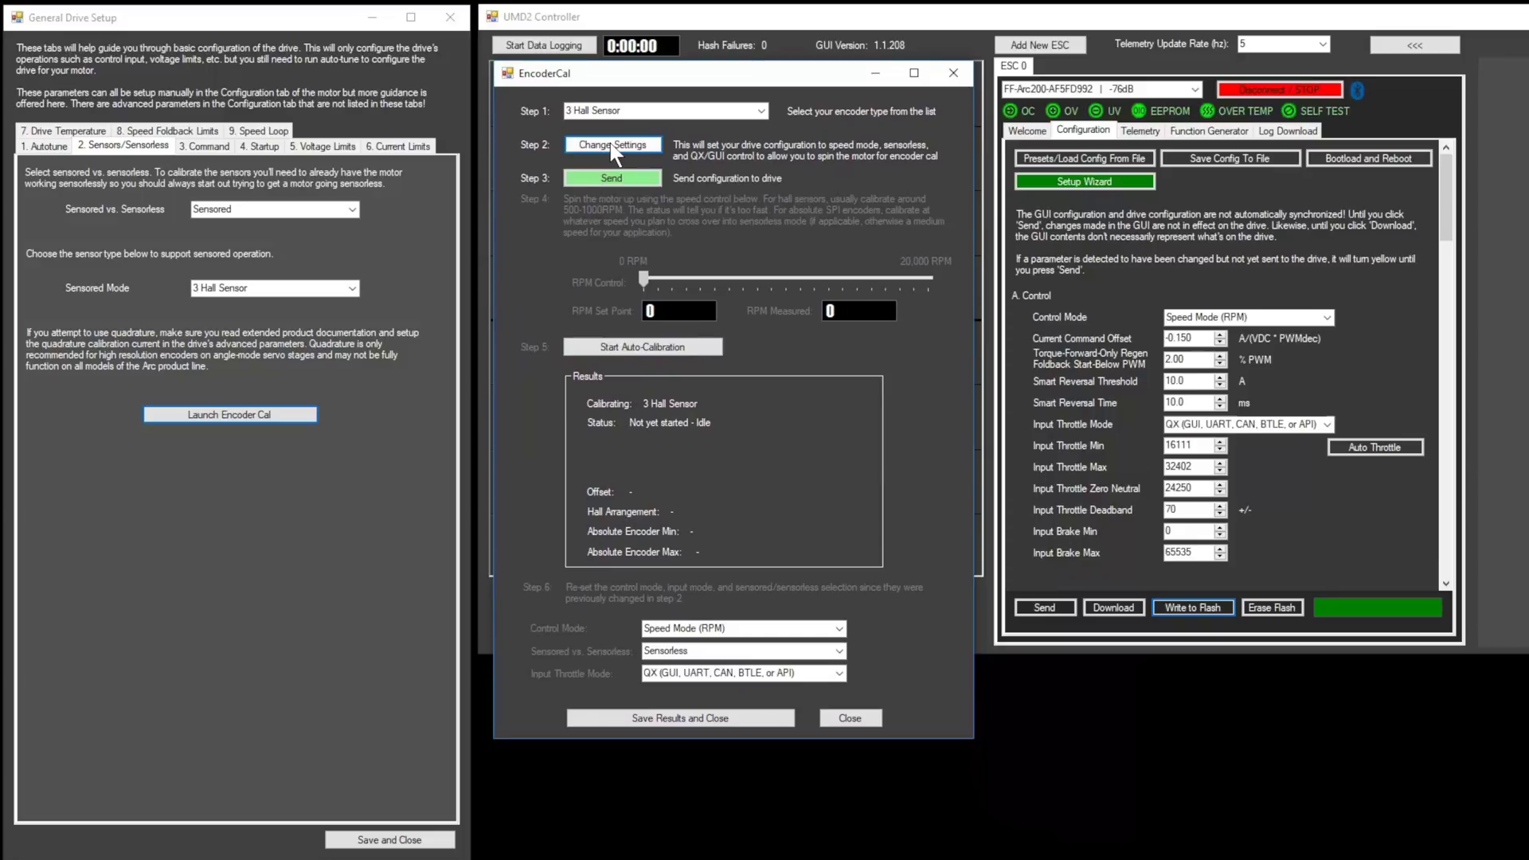
click(608, 174)
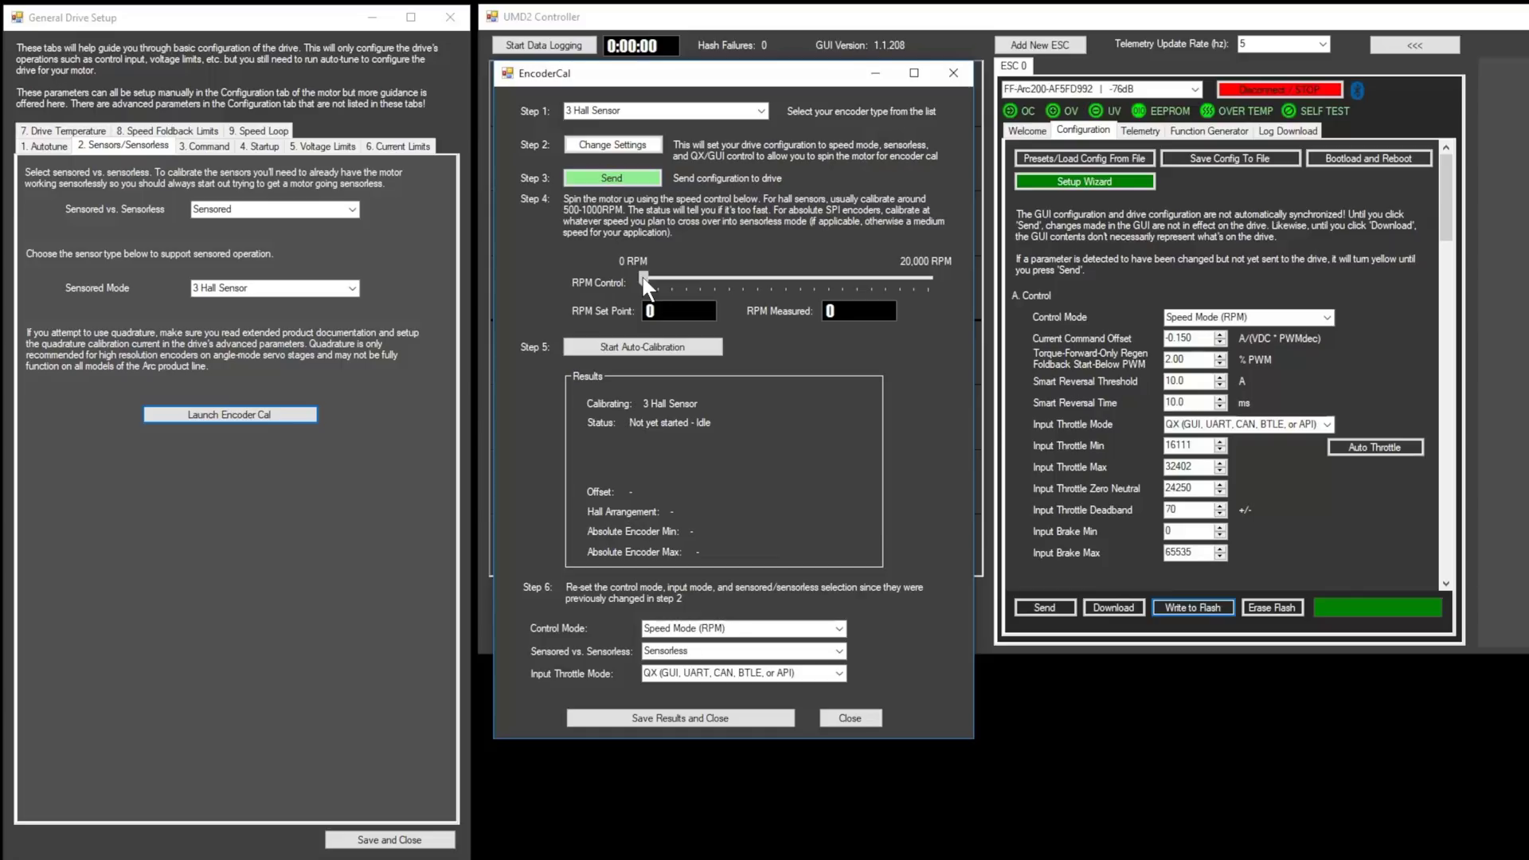
drag(644, 276, 653, 279)
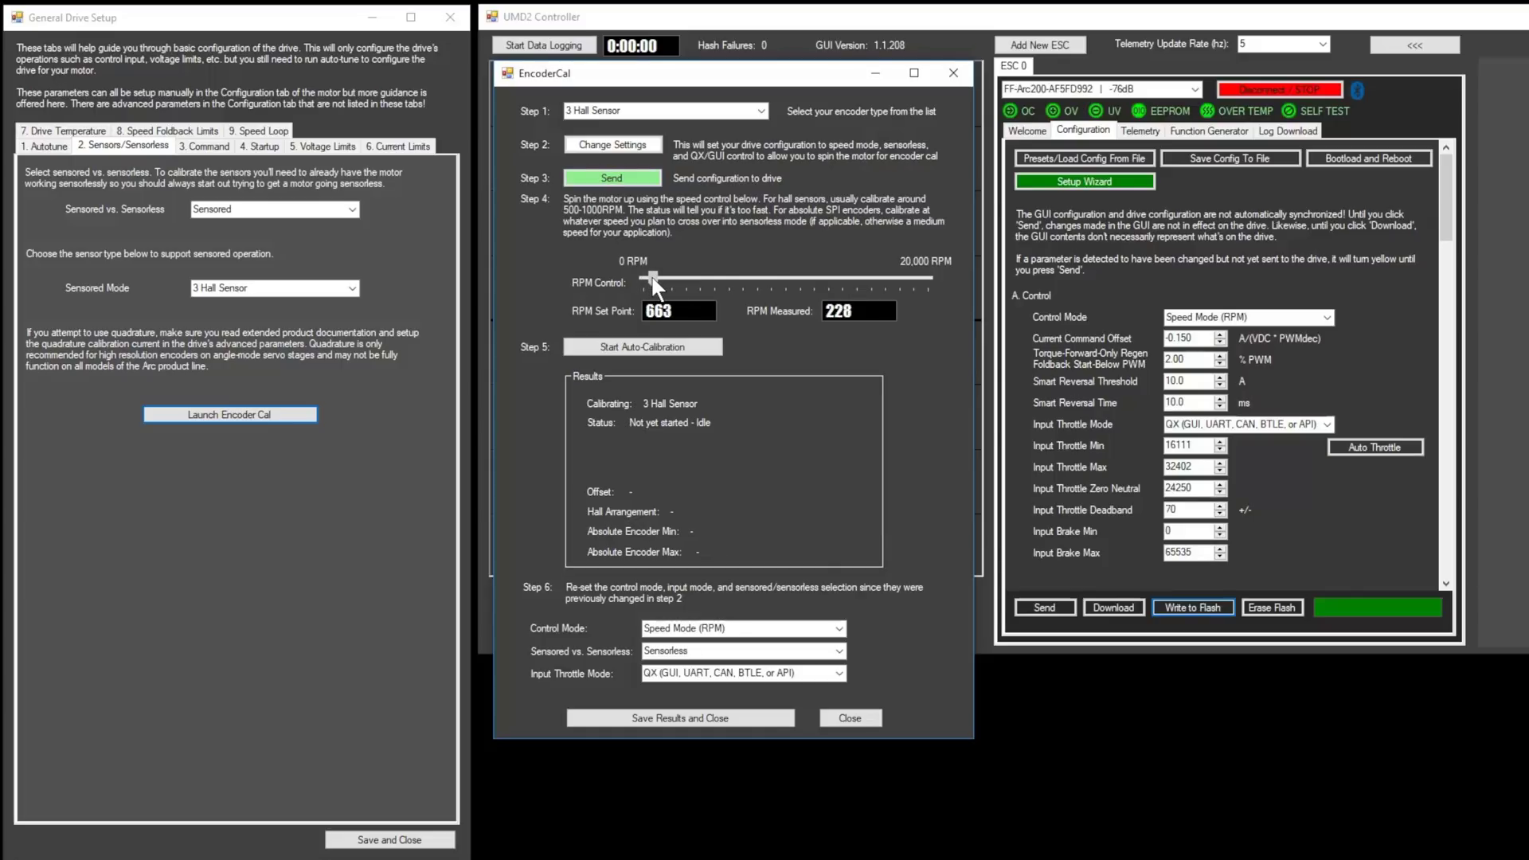
click(621, 348)
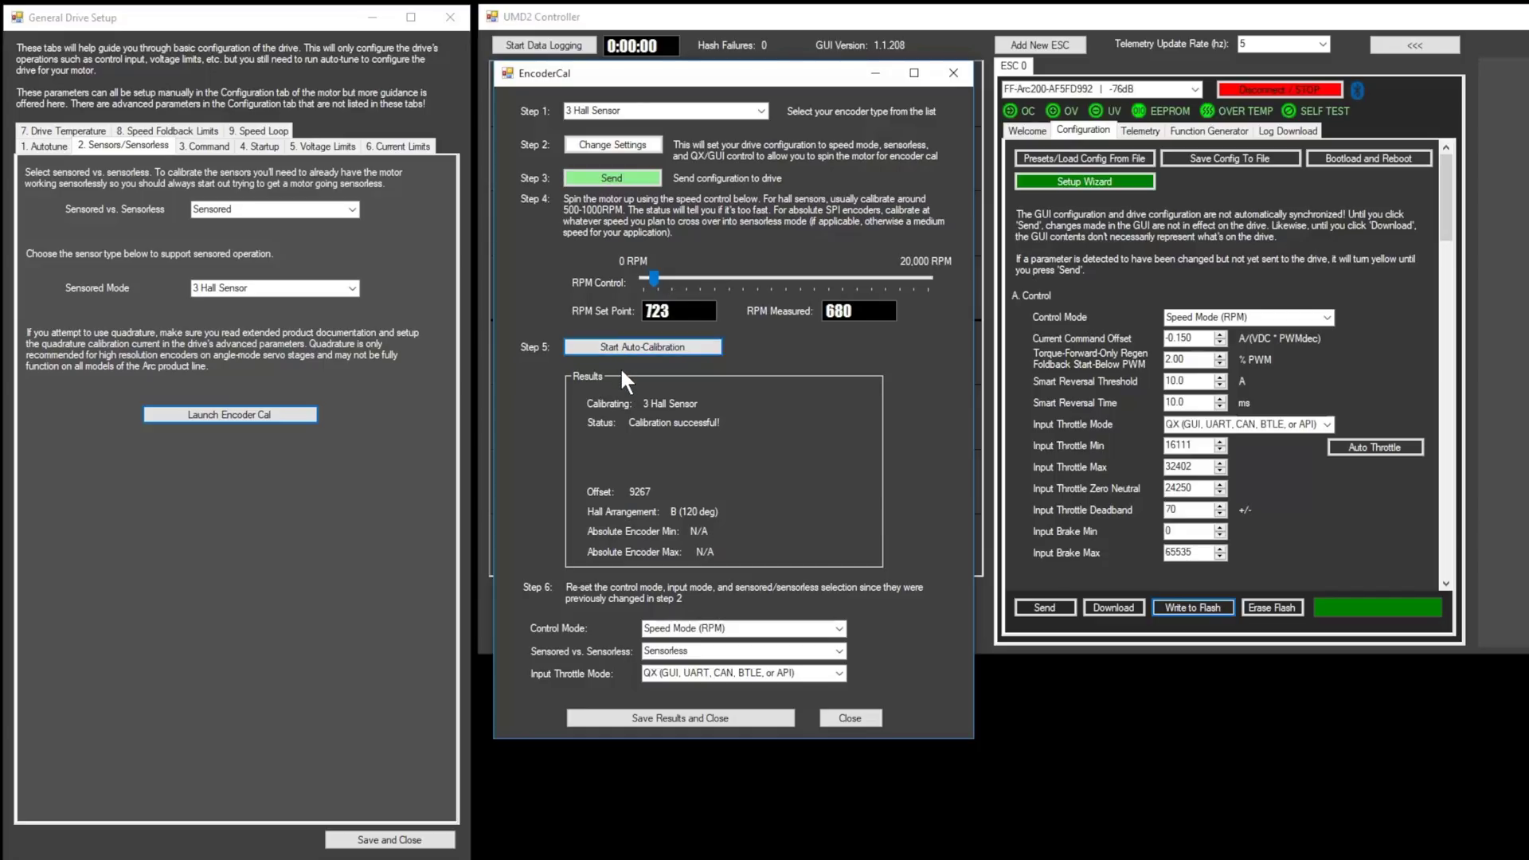
drag(651, 274, 629, 274)
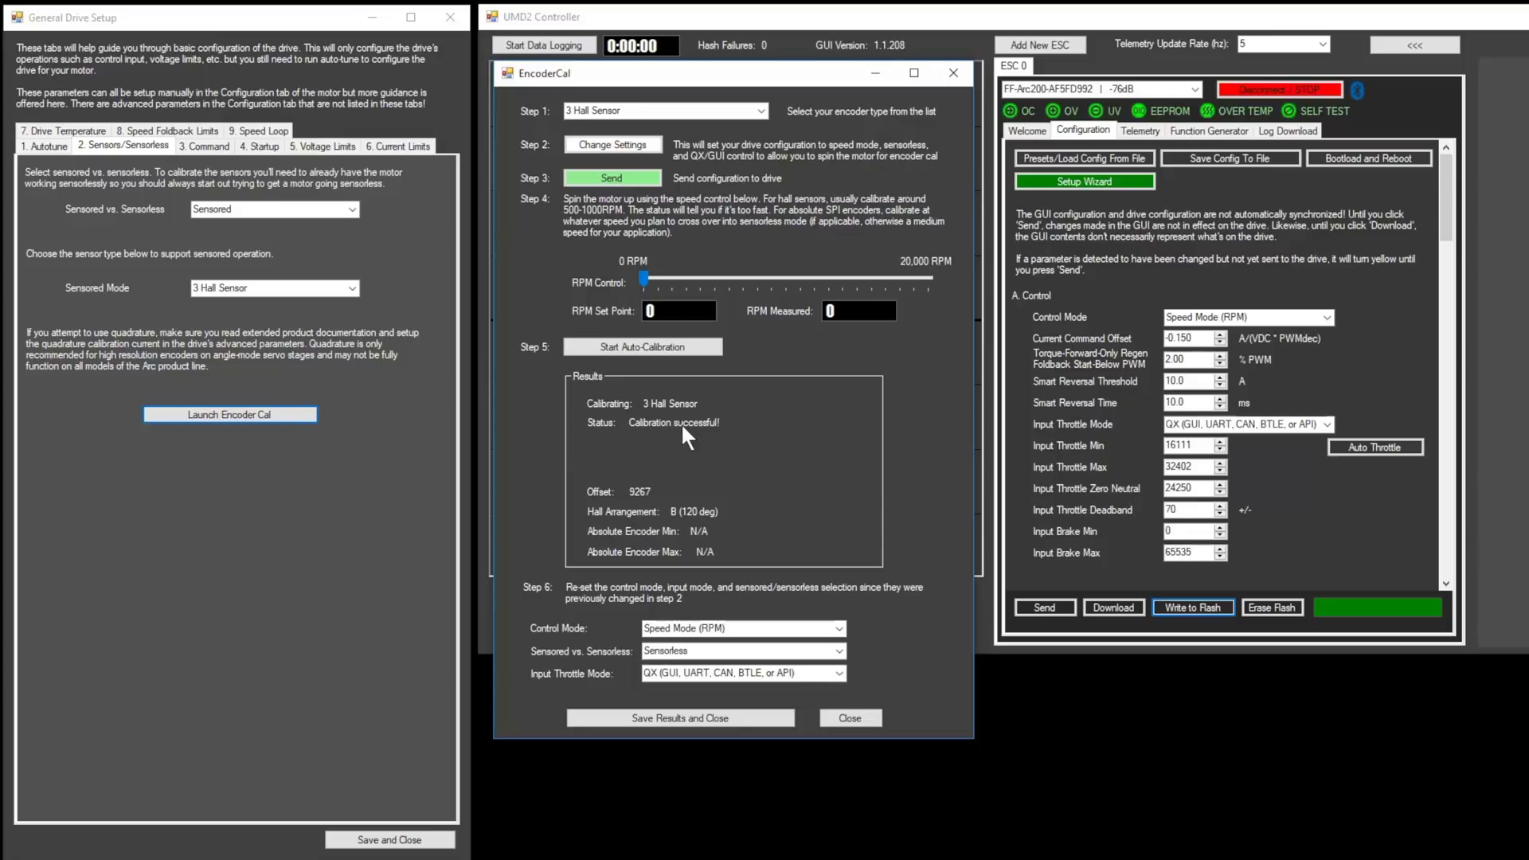
click(737, 717)
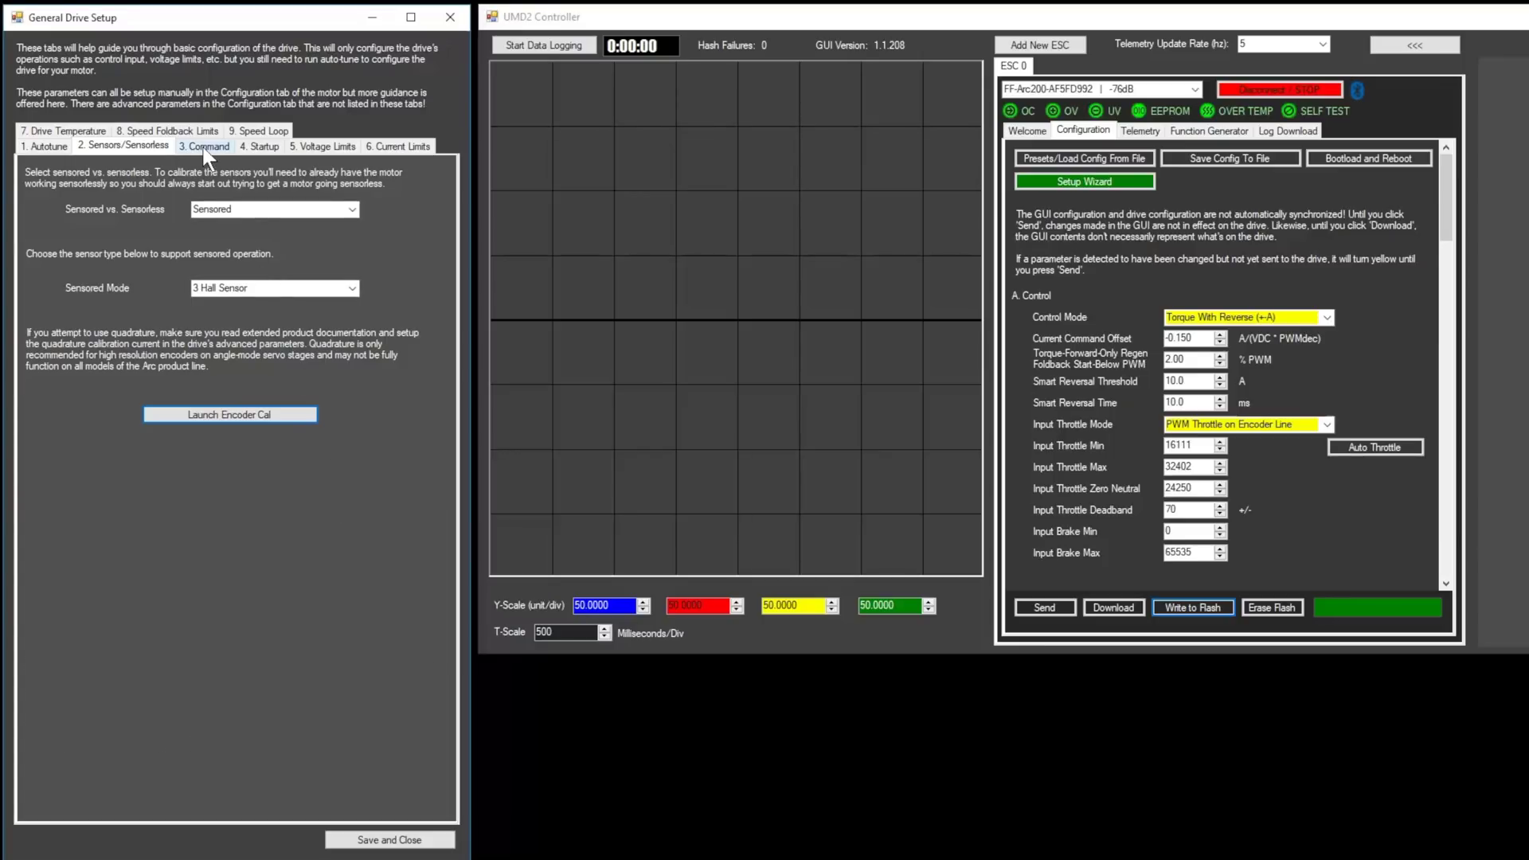
Step: Set Control Mode to Torque Forward Only (+A) and Input Throttle Mode to Independent Analog Throttle and Brake
click(204, 147)
click(305, 387)
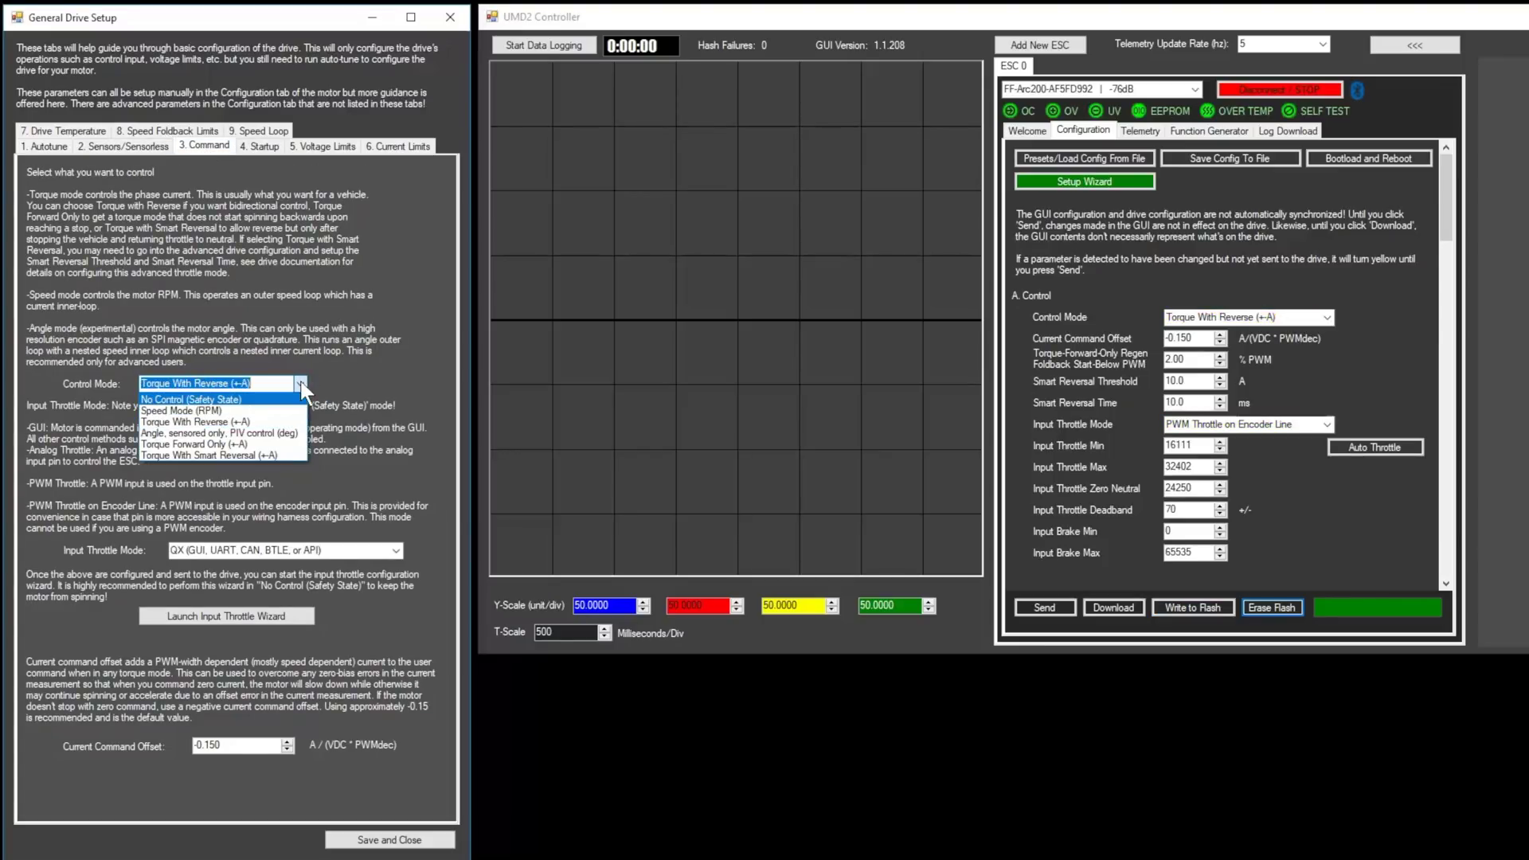
click(276, 443)
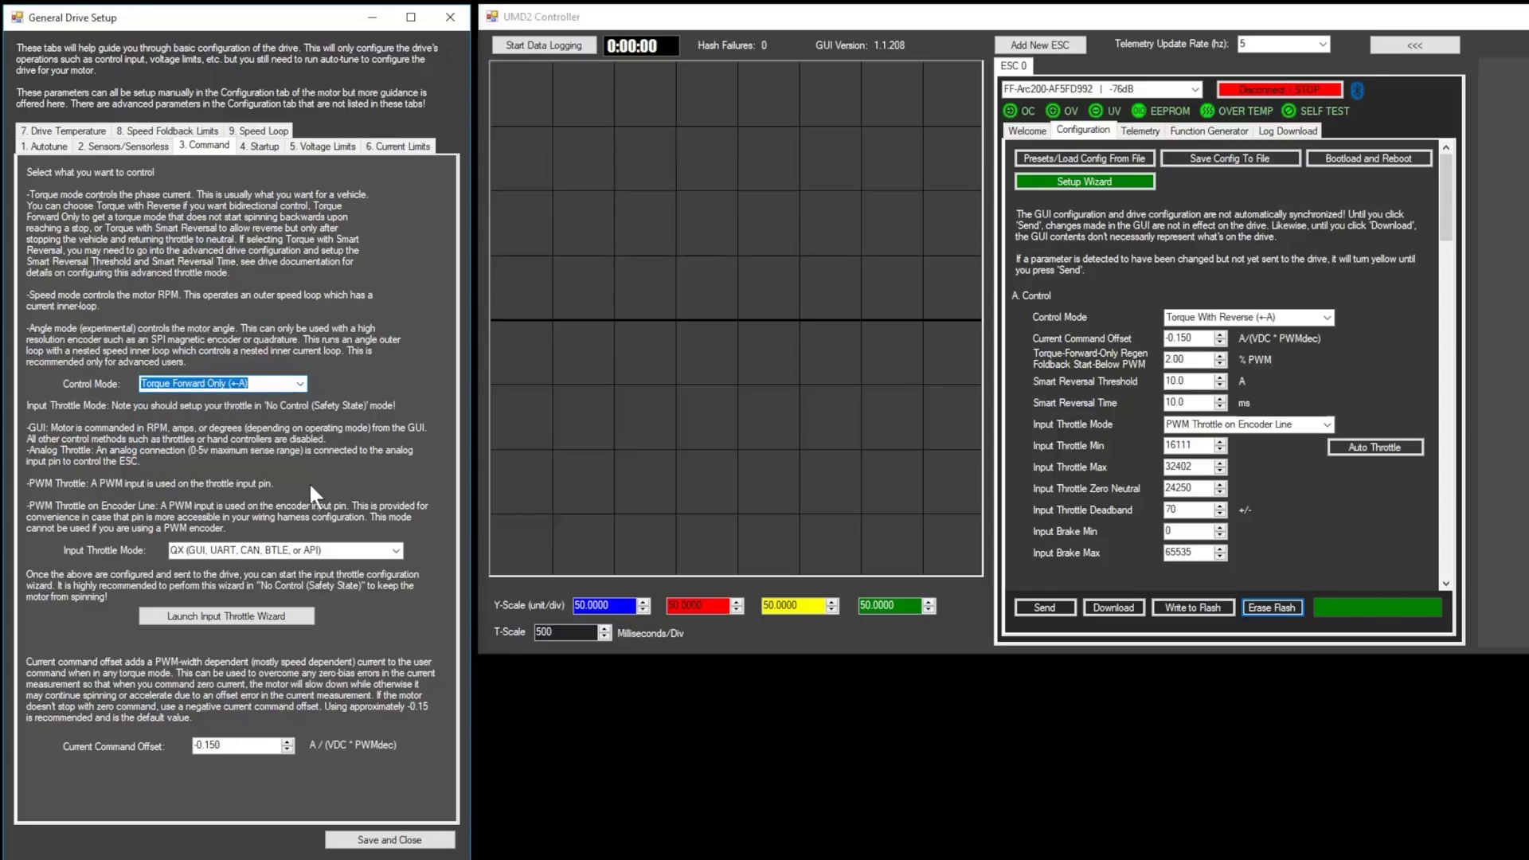
click(394, 550)
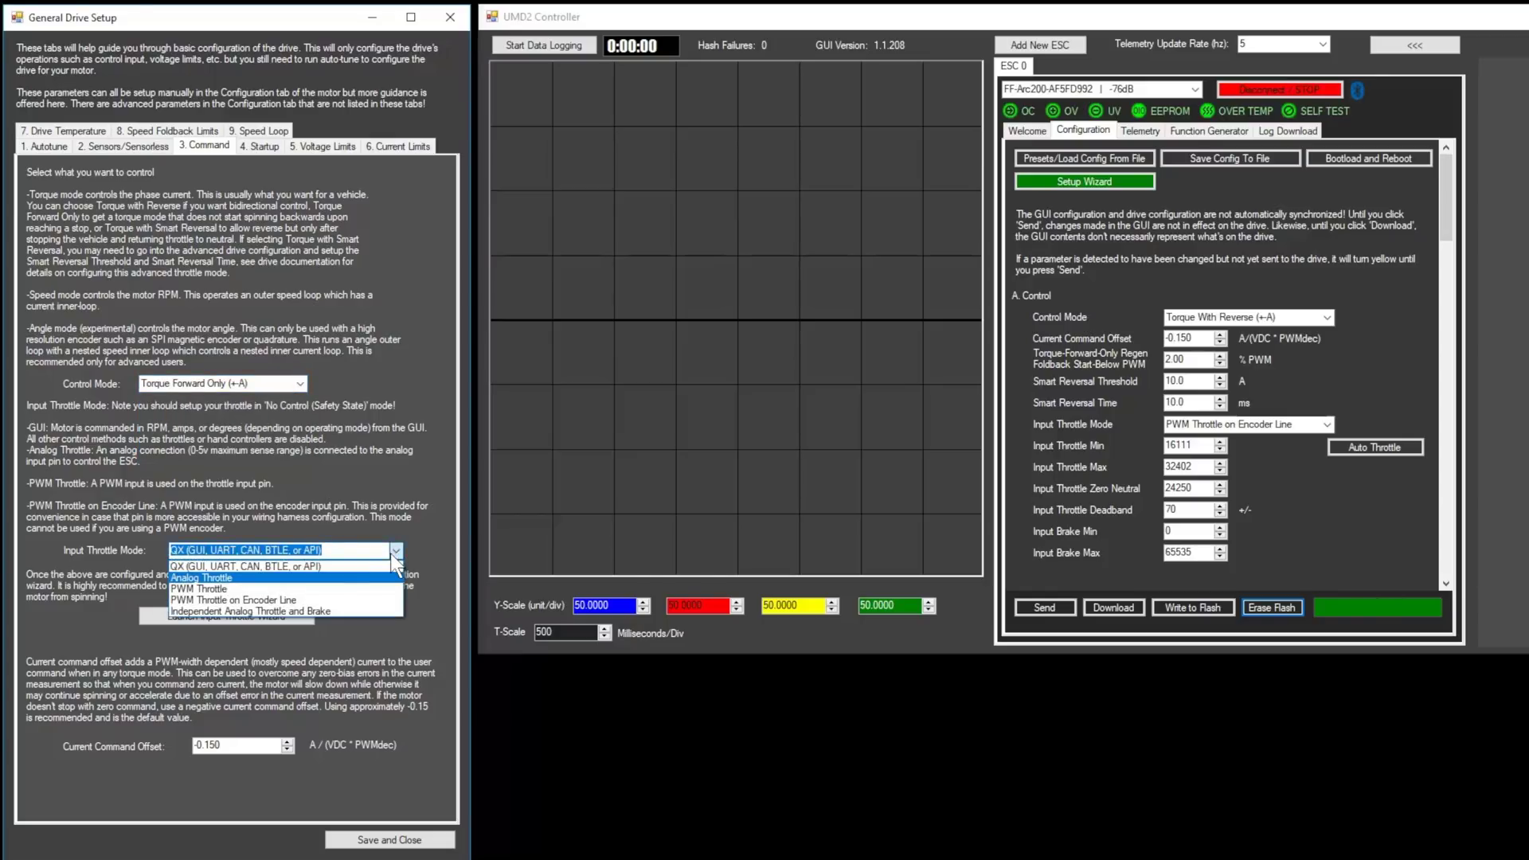
click(351, 610)
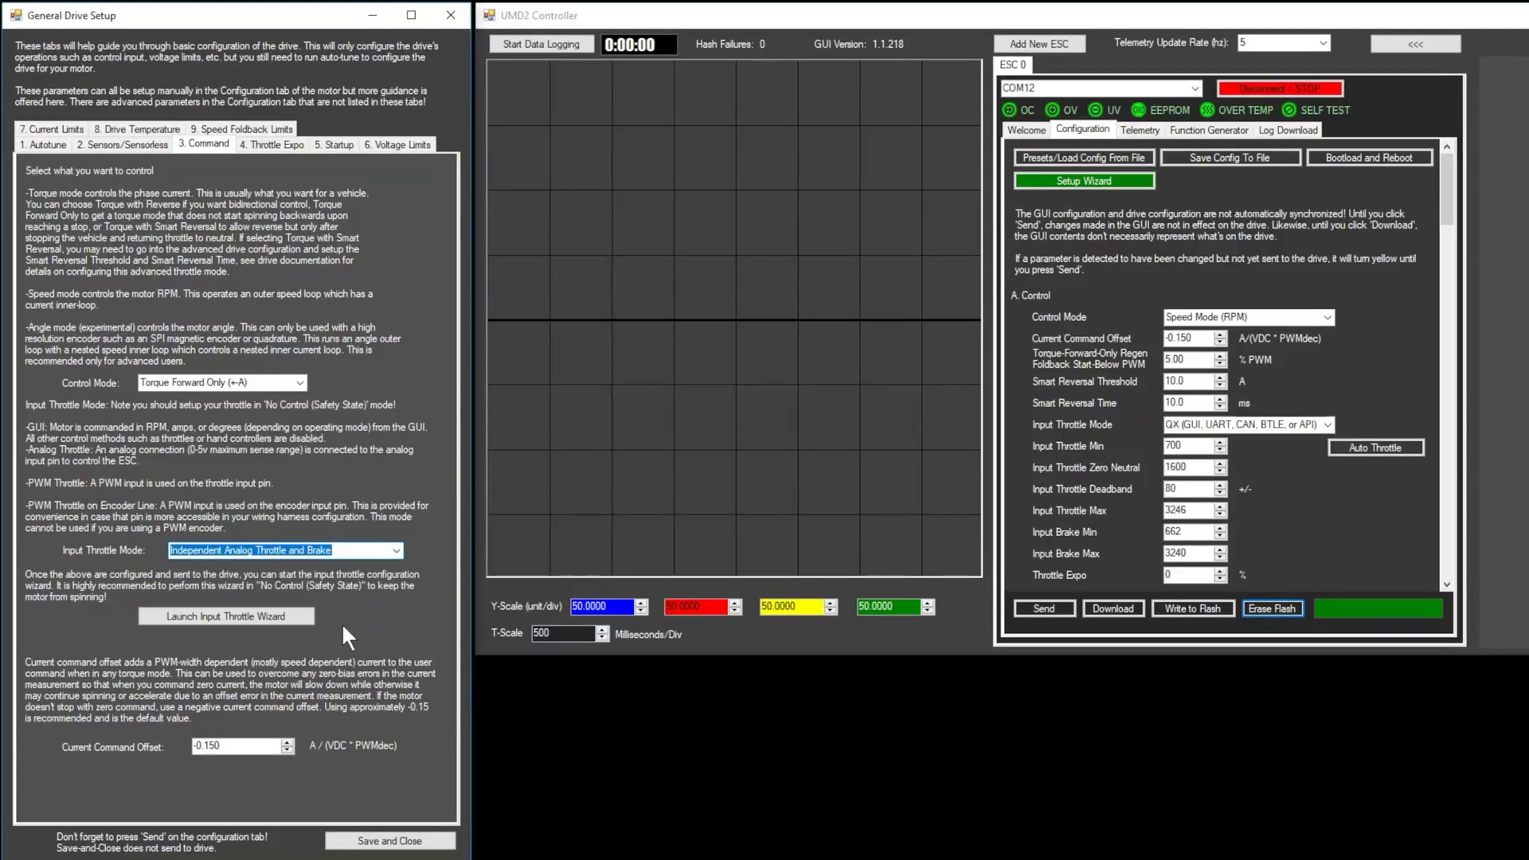
Step: In the Input Throttle Wizard, choose Independent Analog Throttle and Brake, then apply and send safe settings
click(295, 617)
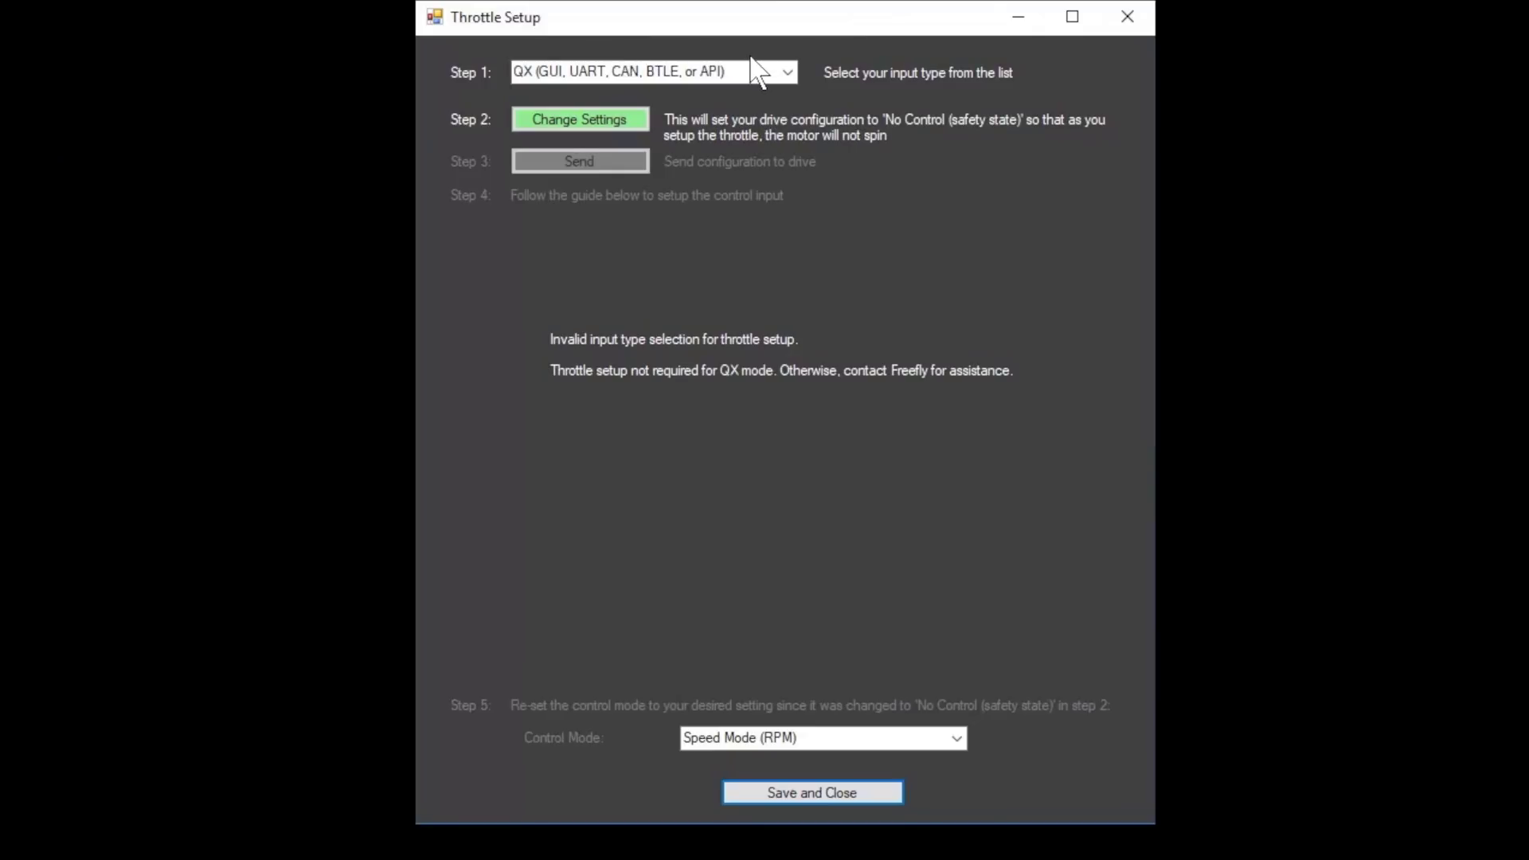
click(772, 70)
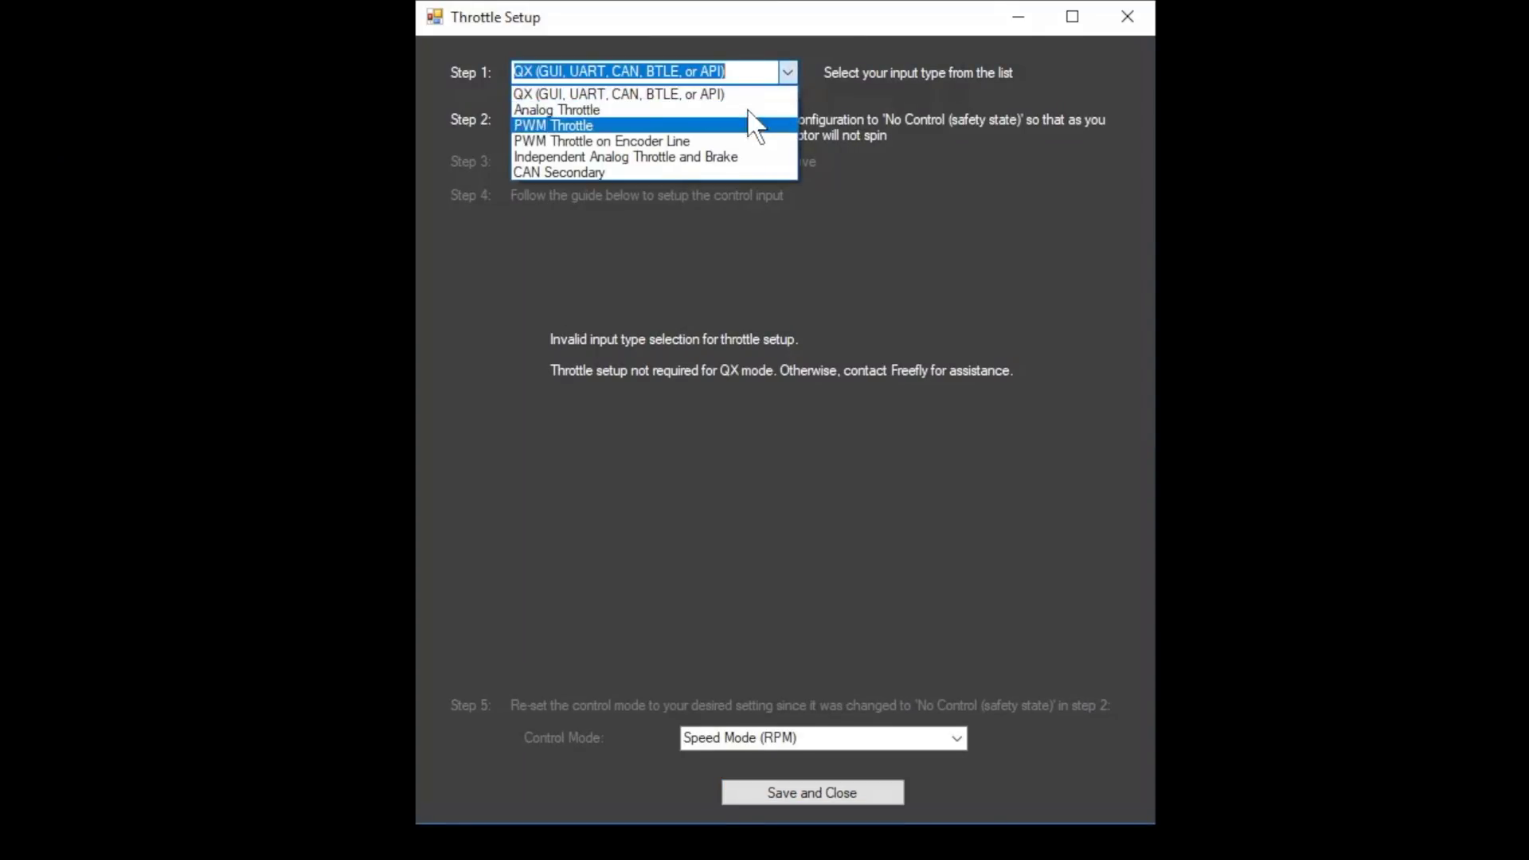
click(716, 150)
click(637, 122)
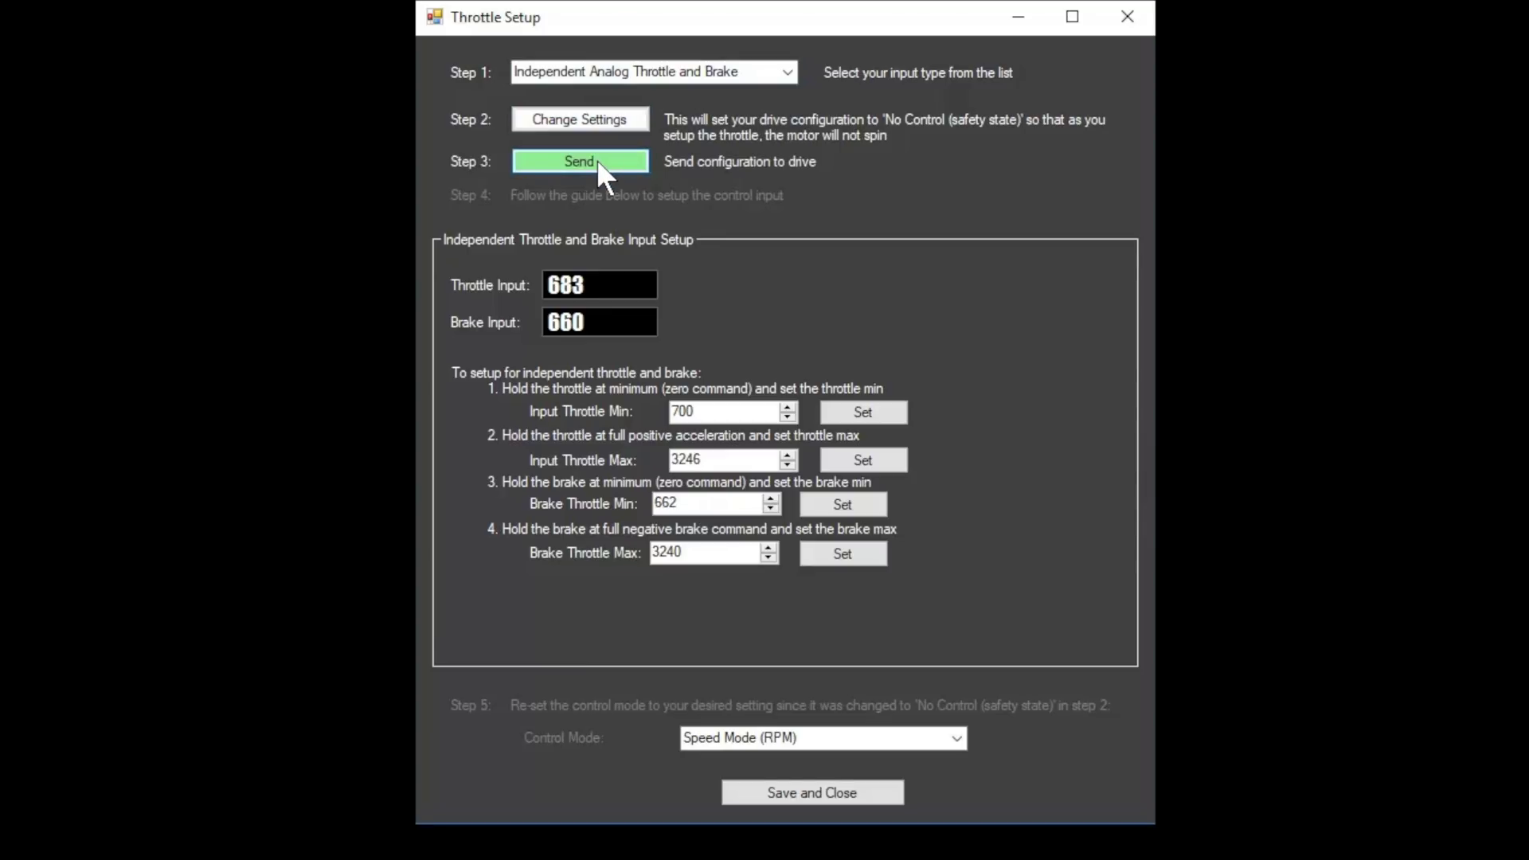
click(595, 159)
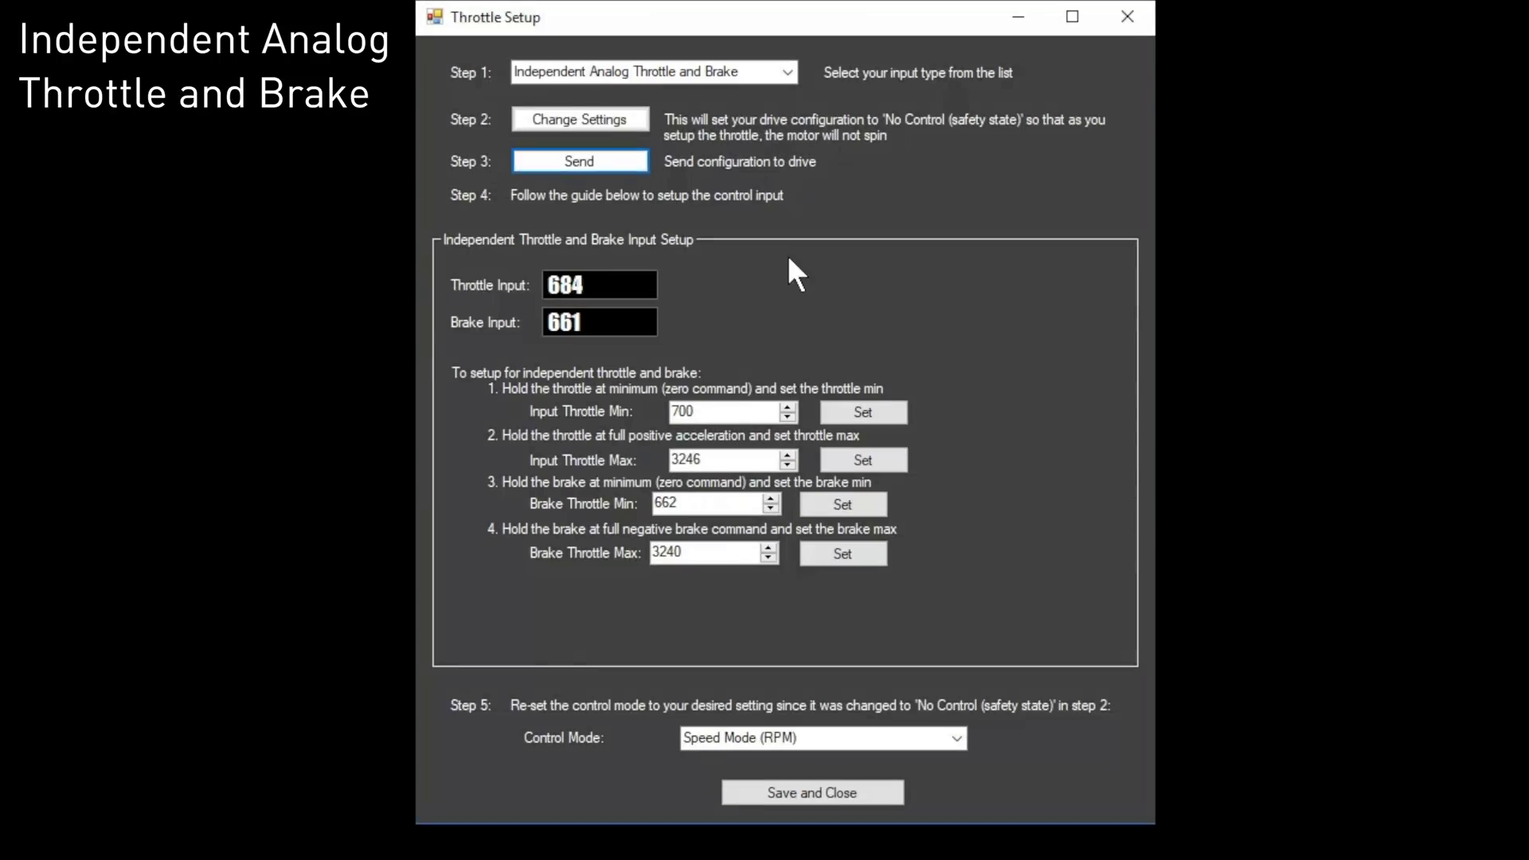
Step: Record throttle min 682 and max 3242, then brake min 660 and max 3233
click(854, 412)
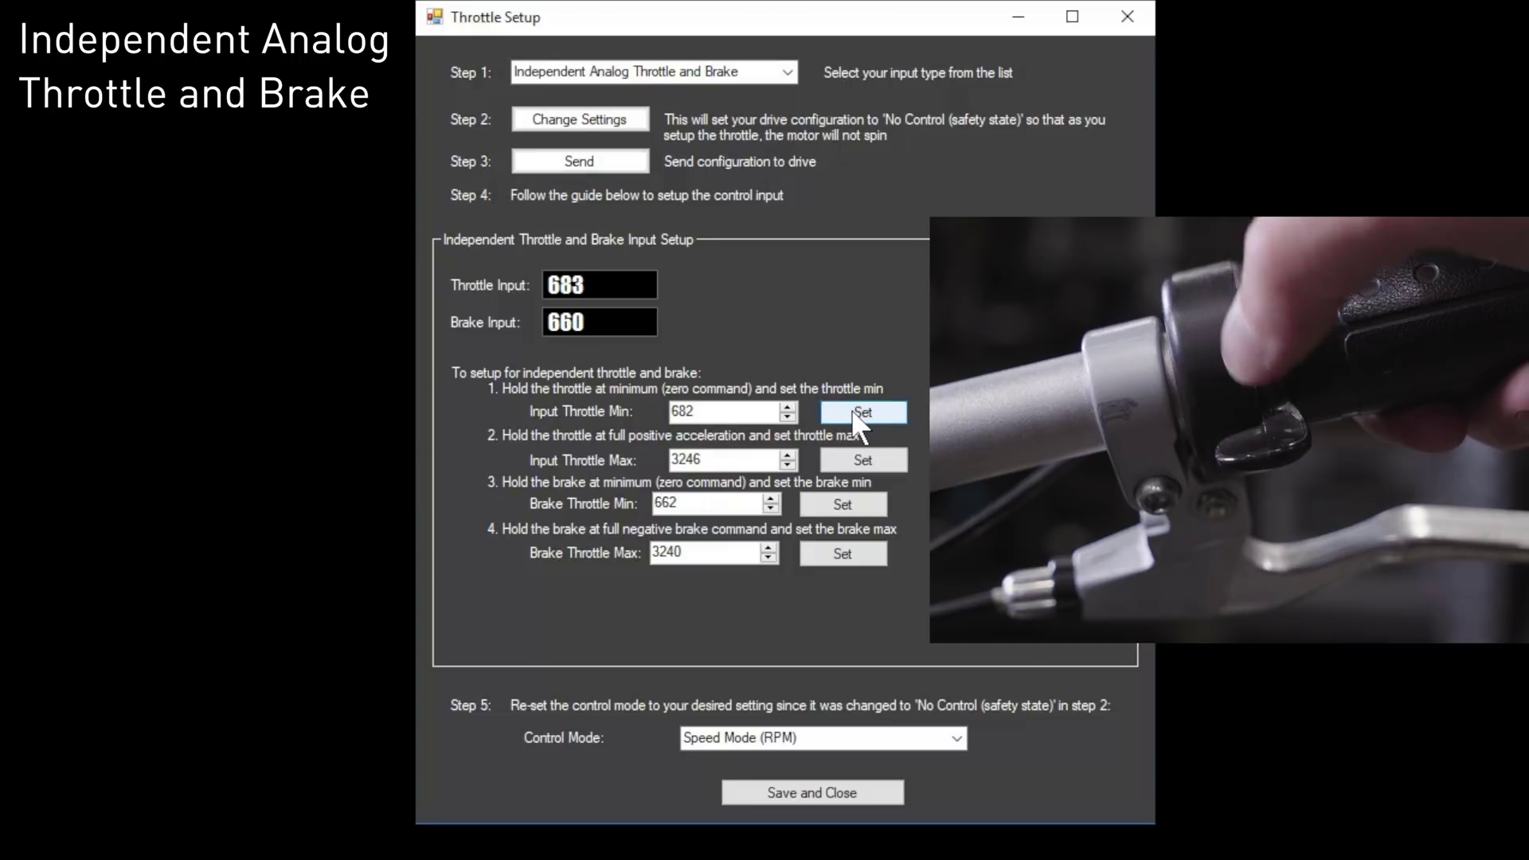
click(846, 462)
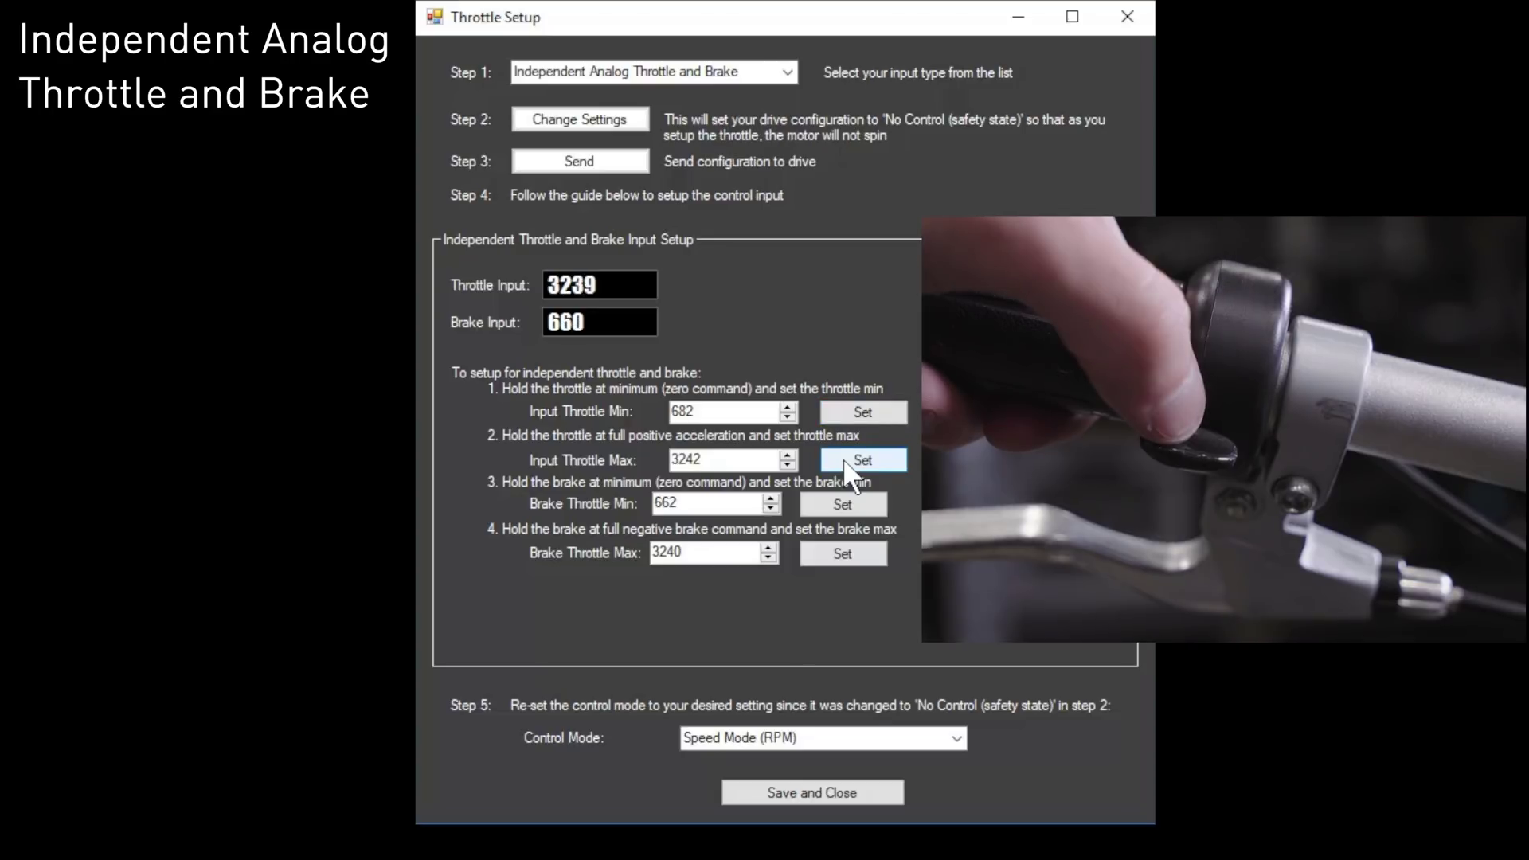
click(834, 503)
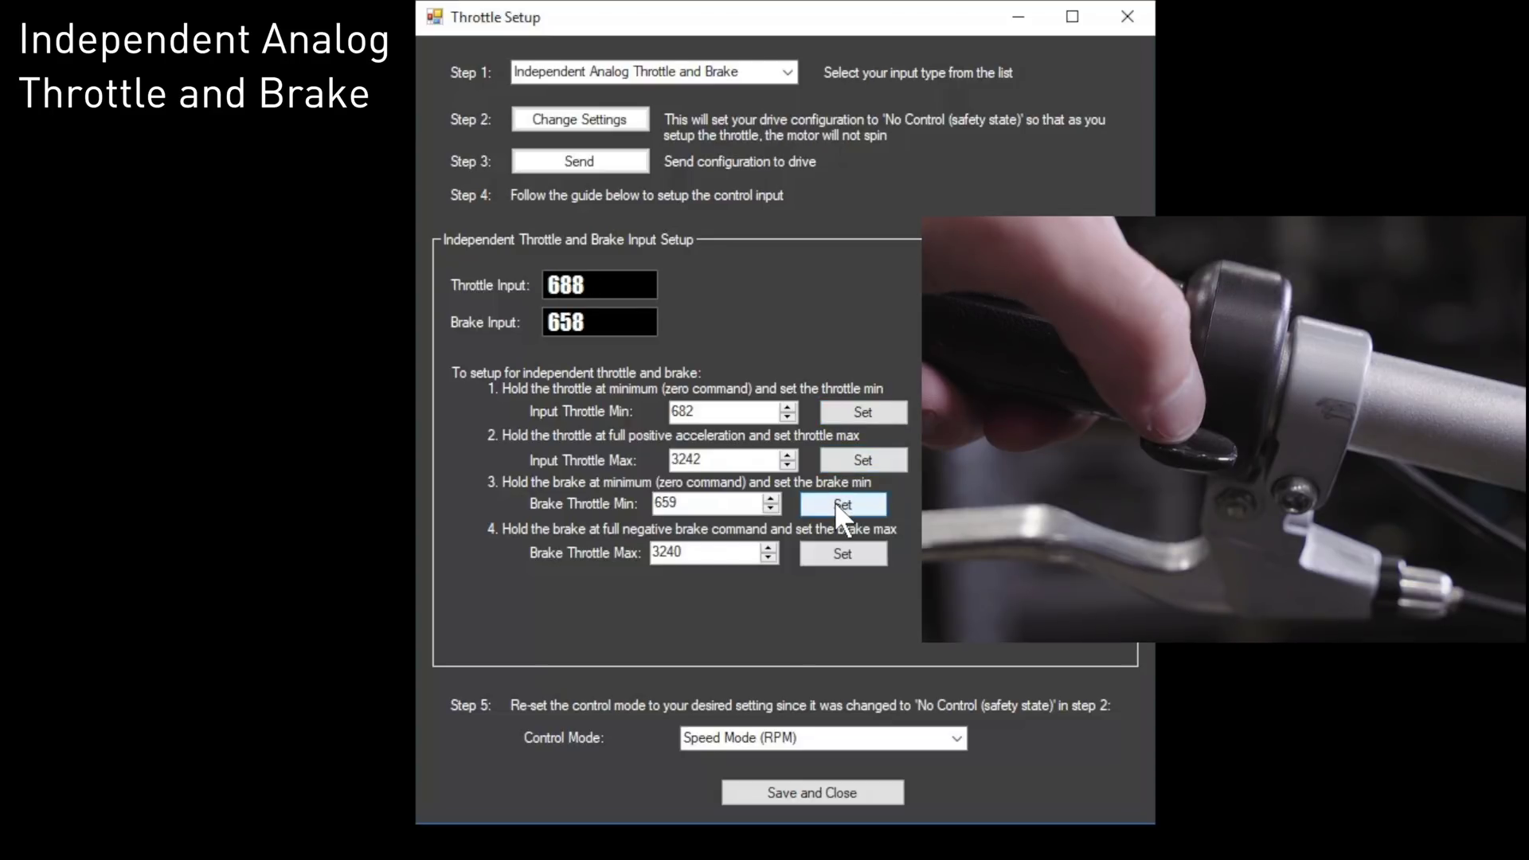
click(838, 553)
Step: Select the single Analog Throttle input type, apply safe settings and send them to the drive
click(788, 73)
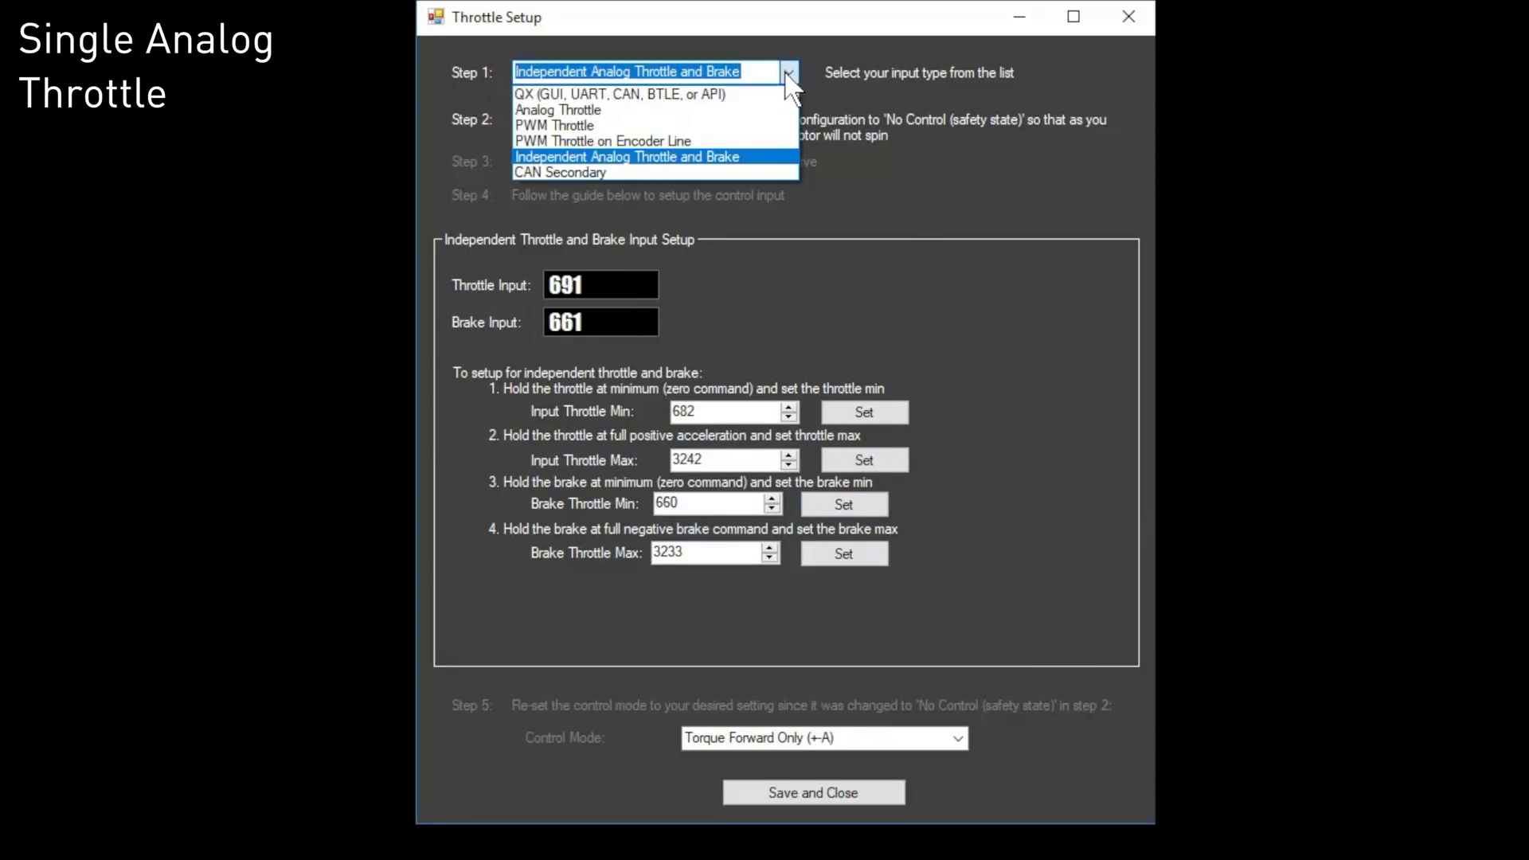
click(752, 109)
click(613, 119)
click(629, 160)
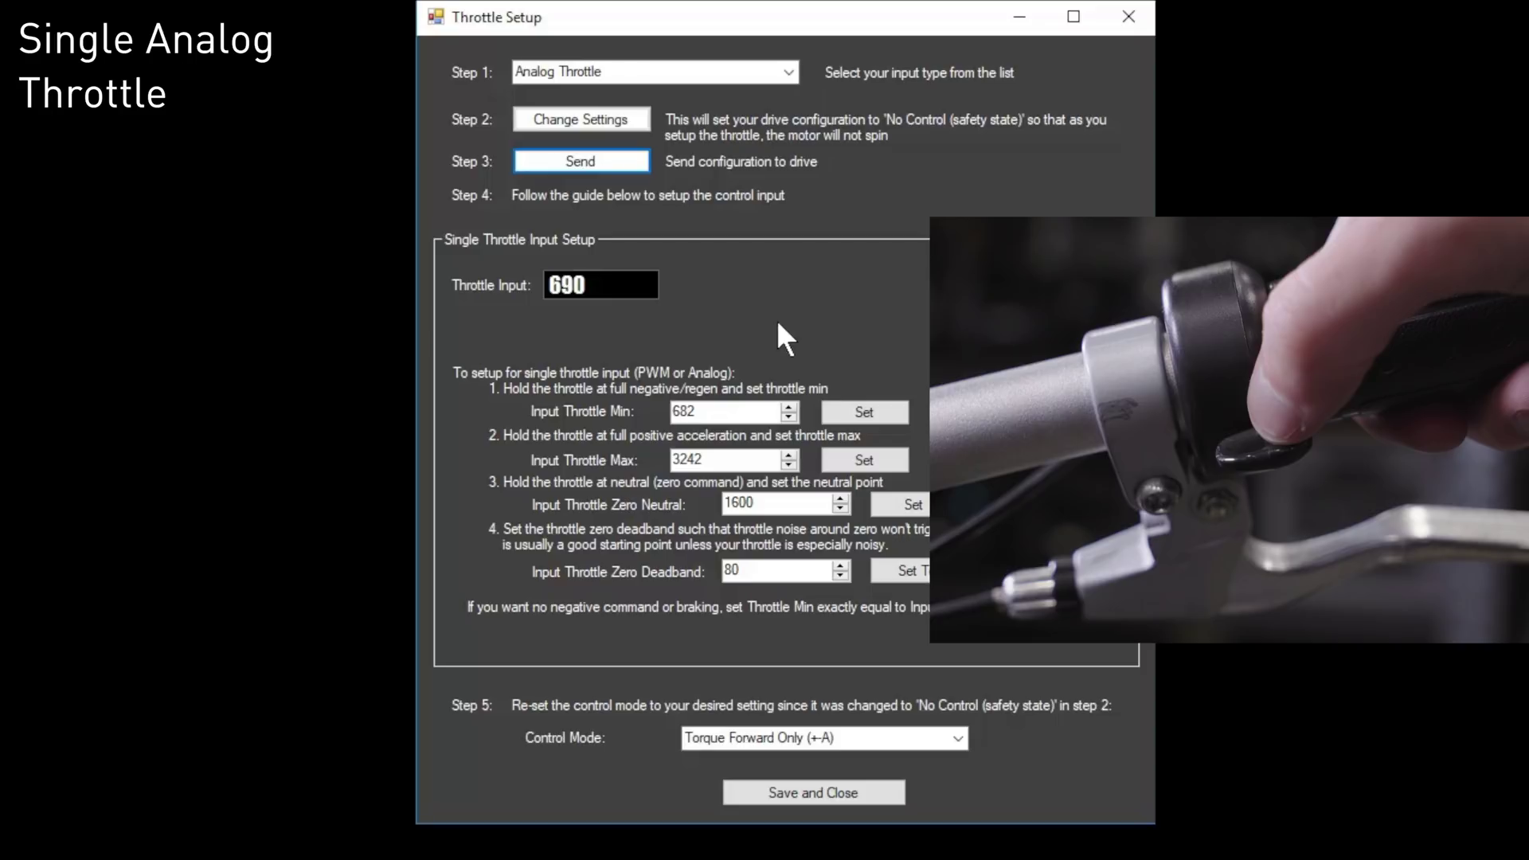
Step: Calibrate the throttle: min 689, max 3241, neutral 1364, ±5% deadband, Torque Forward Only, then save
click(844, 408)
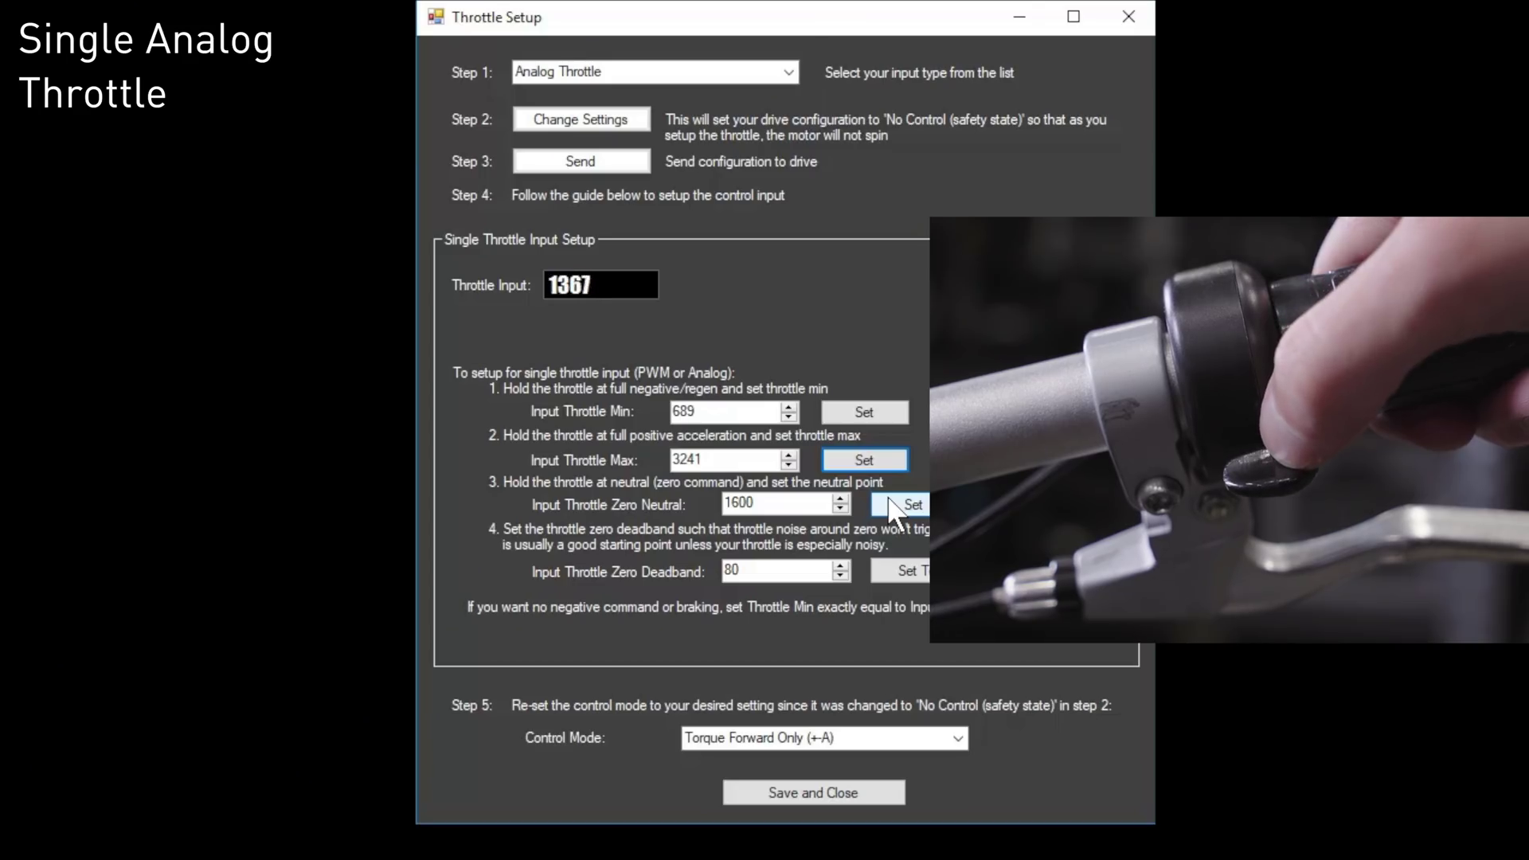
click(902, 505)
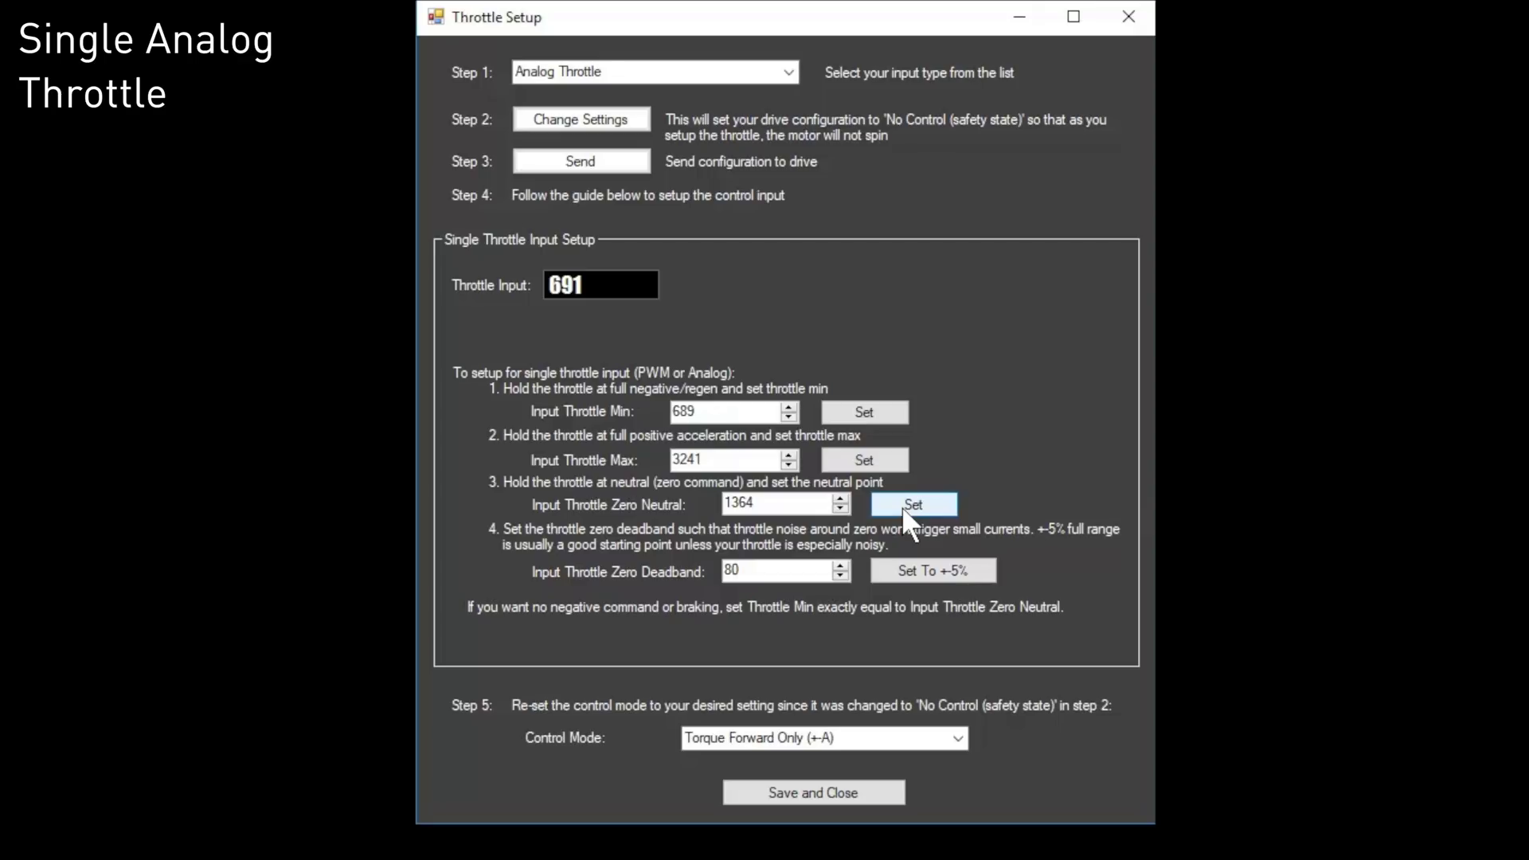
click(904, 565)
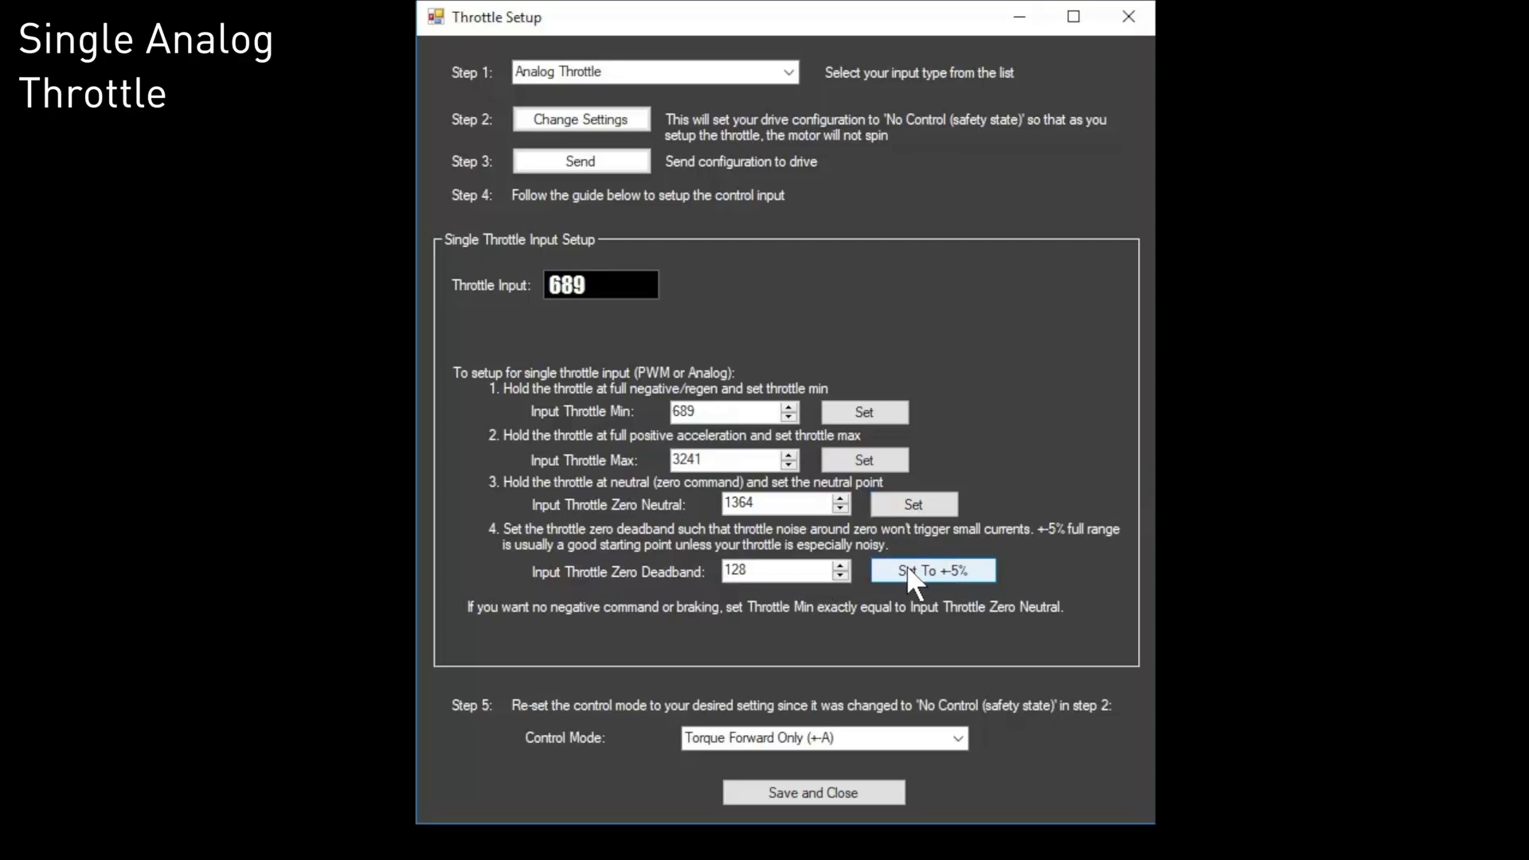
click(956, 738)
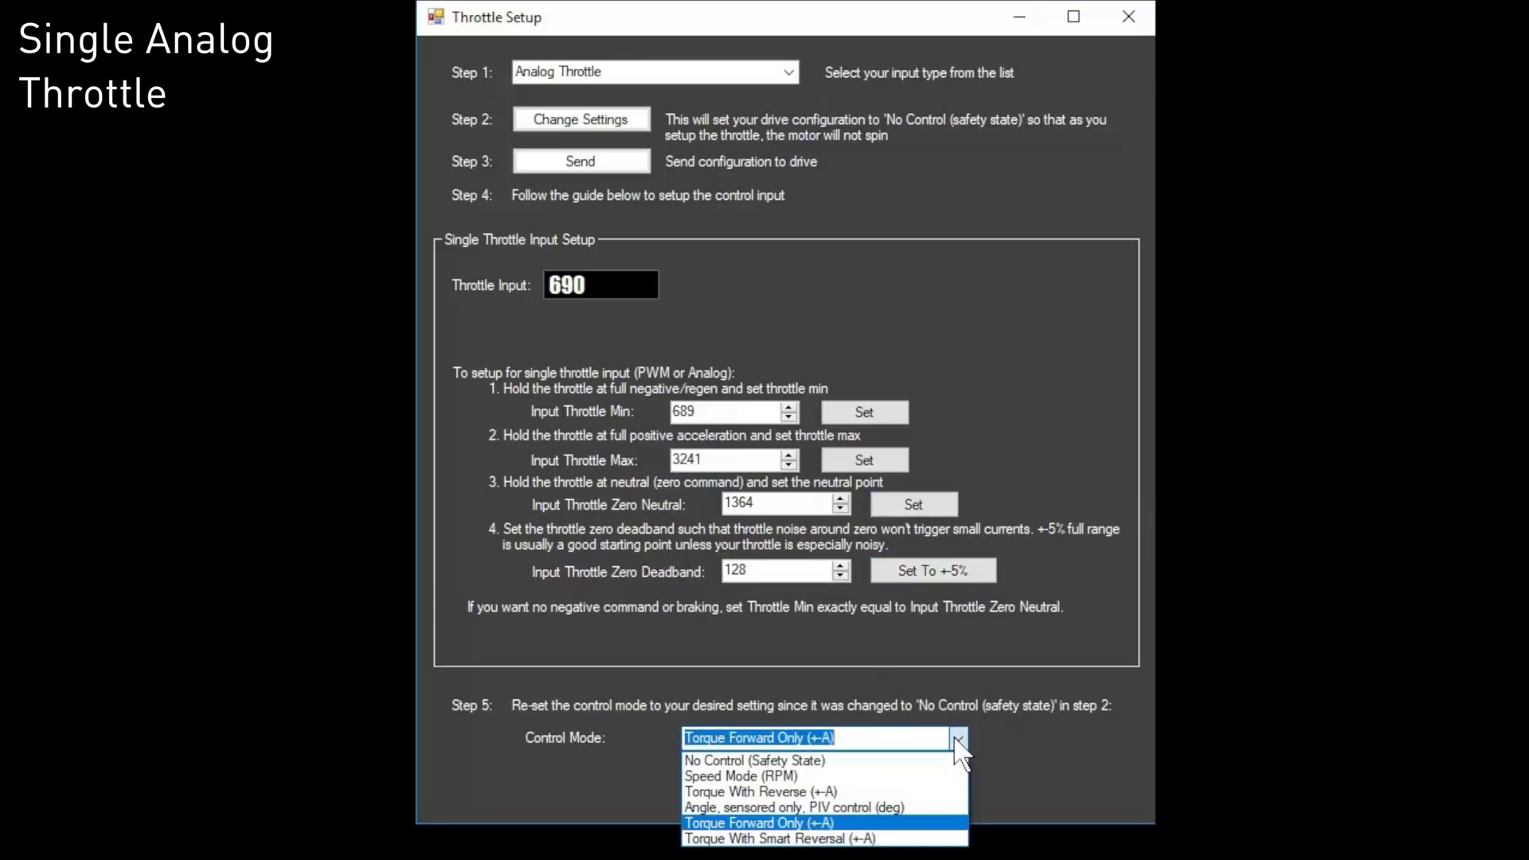
click(852, 820)
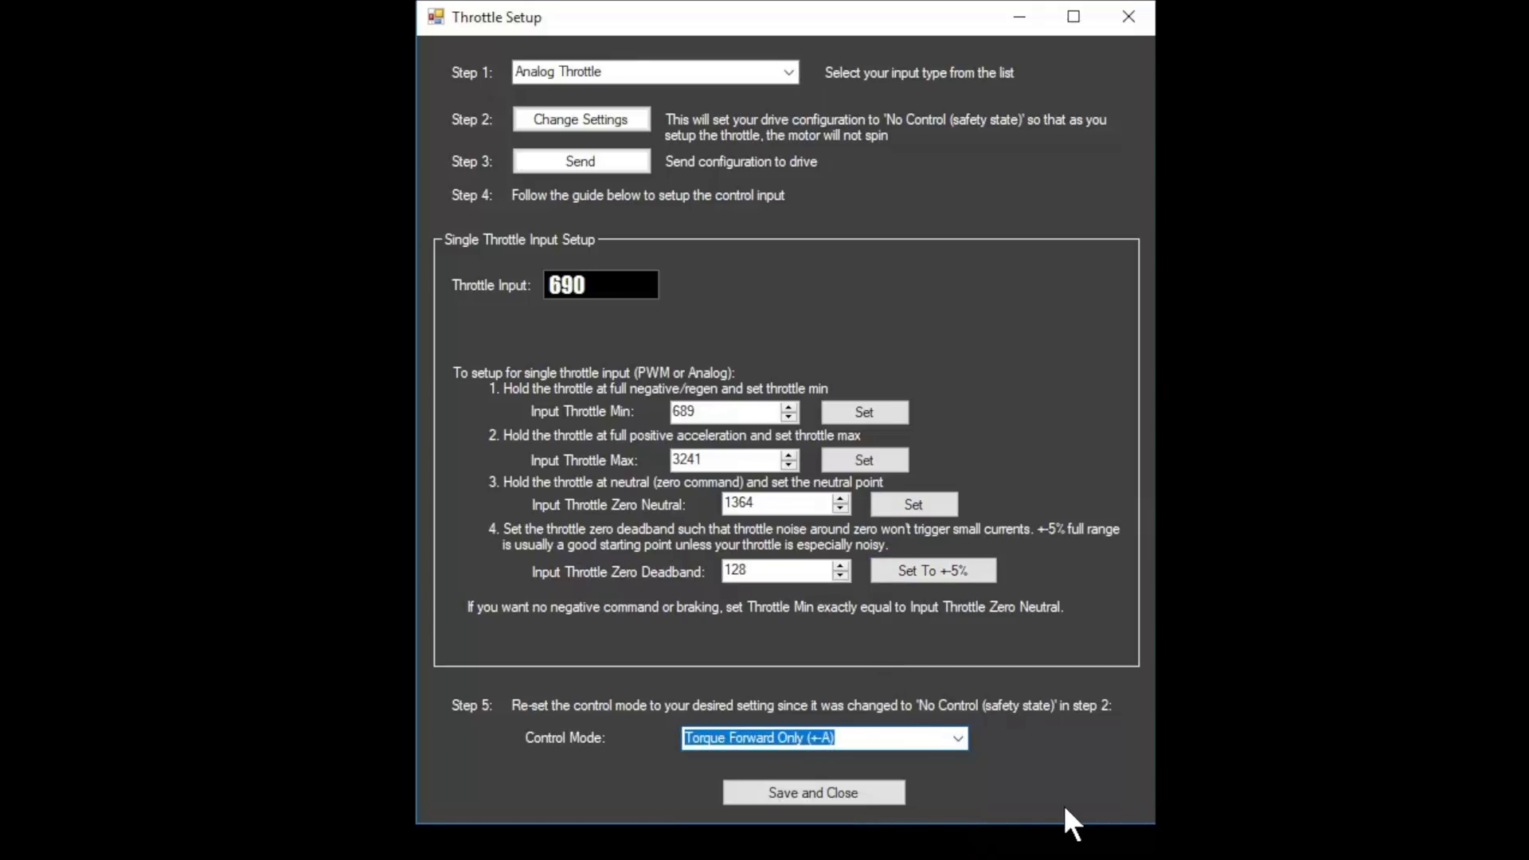
click(868, 794)
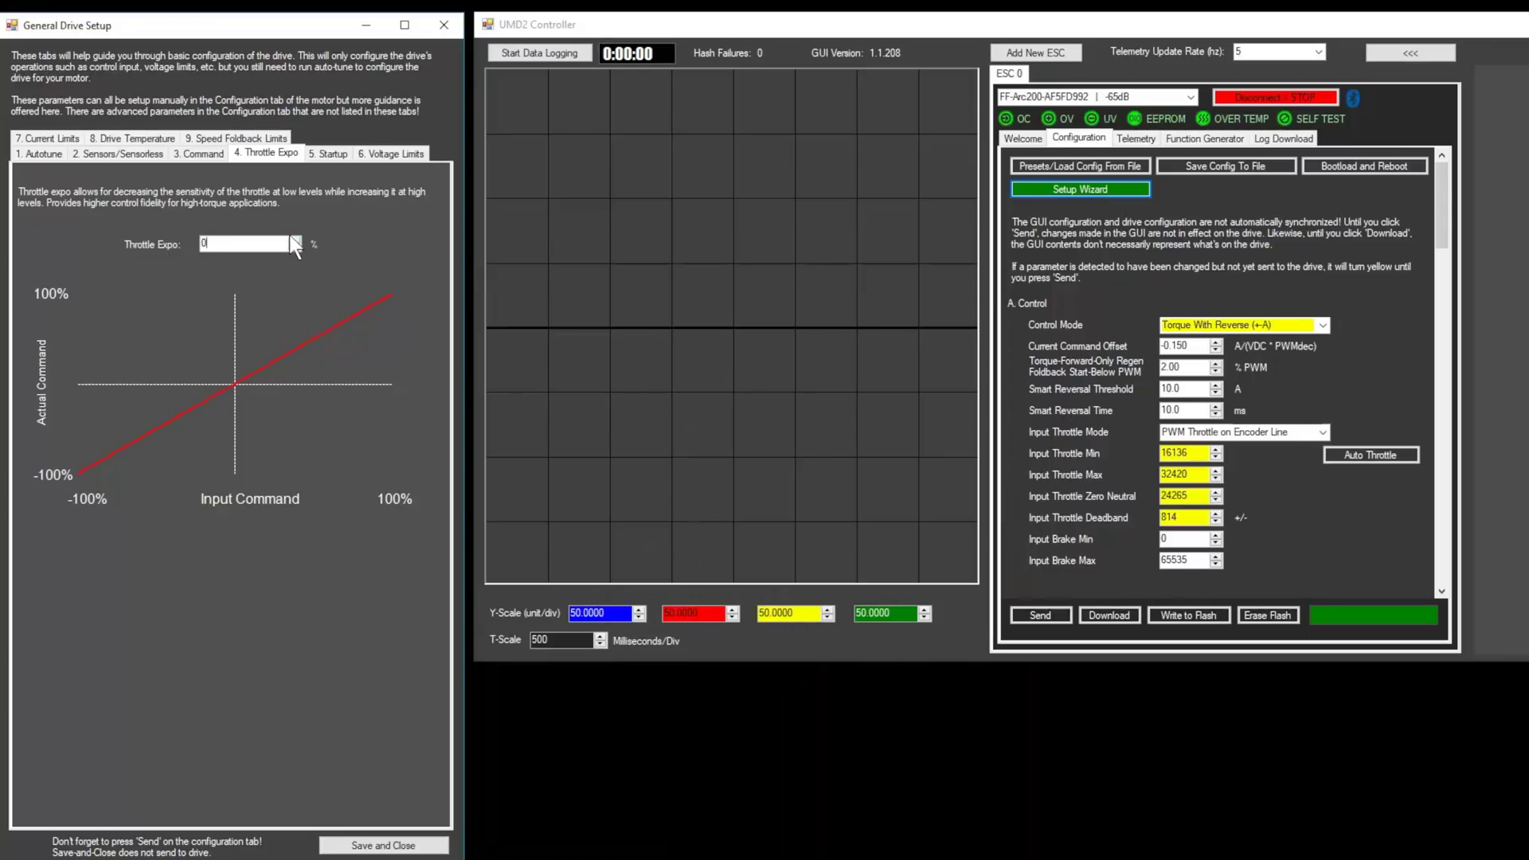
Step: Raise throttle expo to 10% and use Jitter Start for sensorless torque-mode startup
click(294, 239)
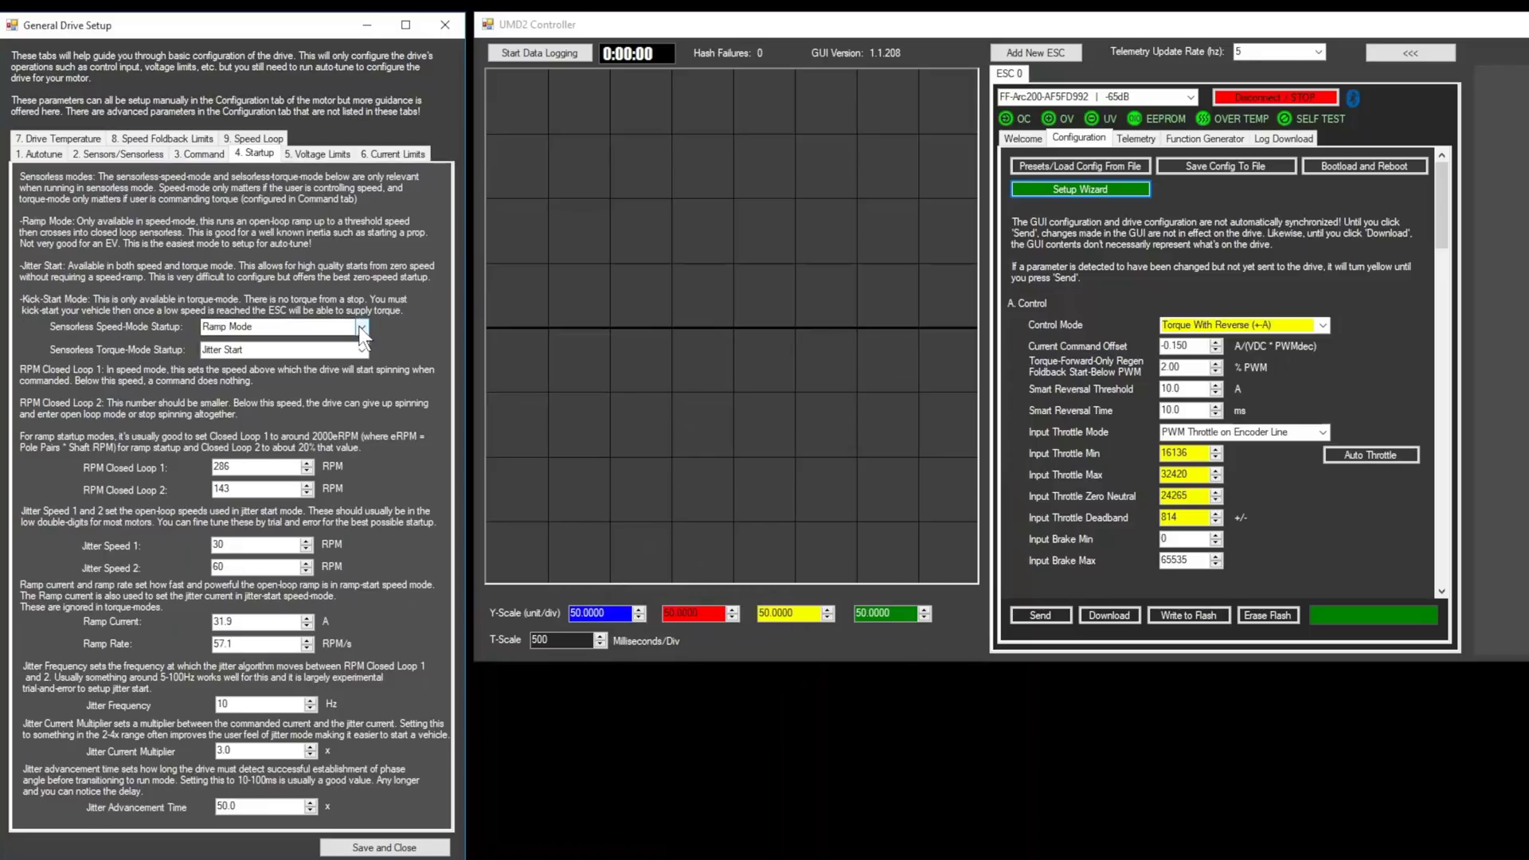
click(361, 350)
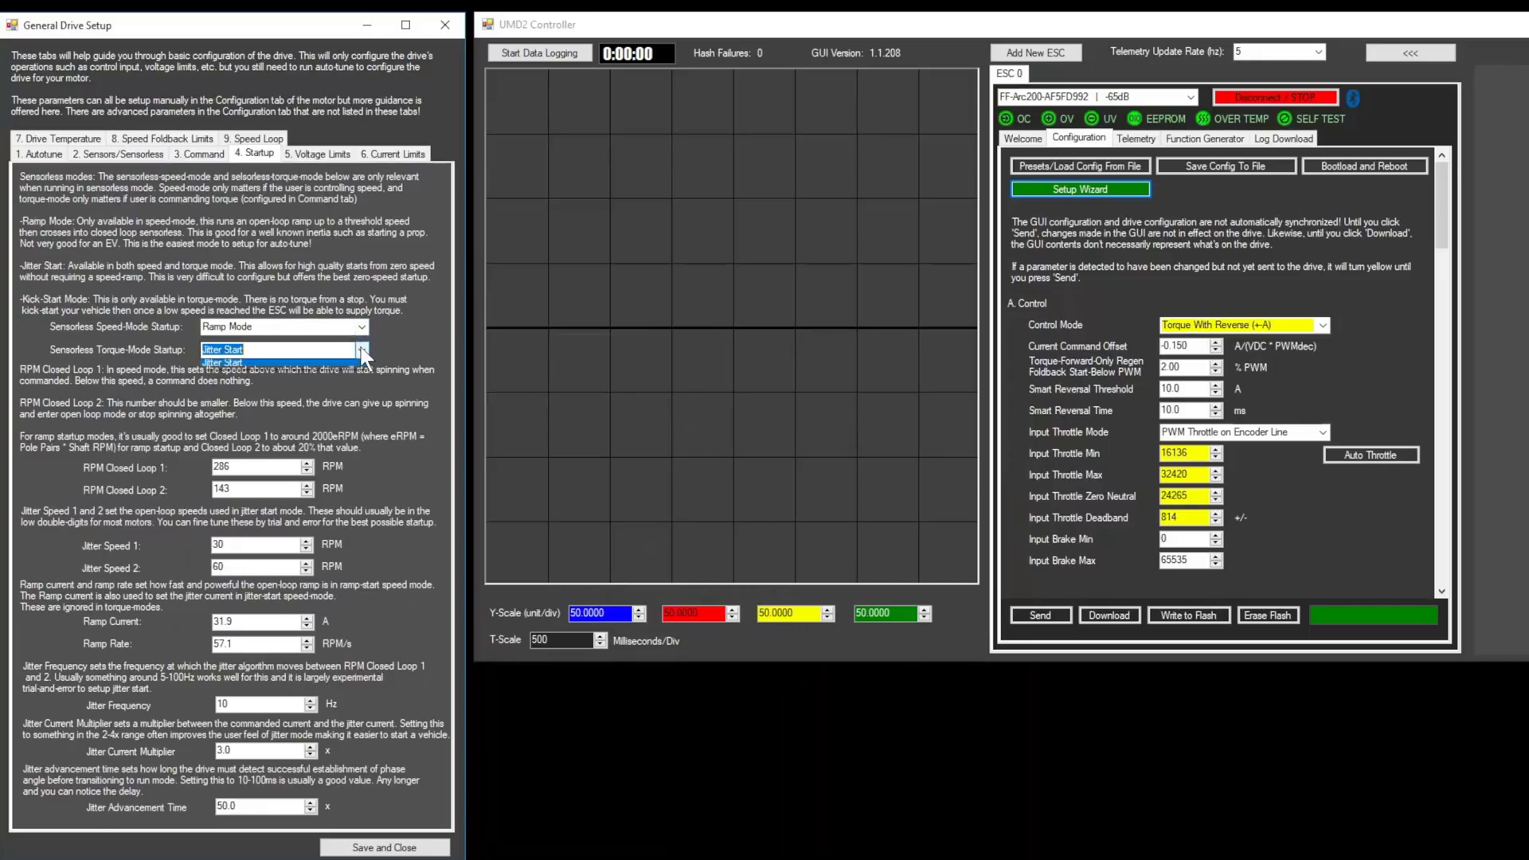
click(356, 363)
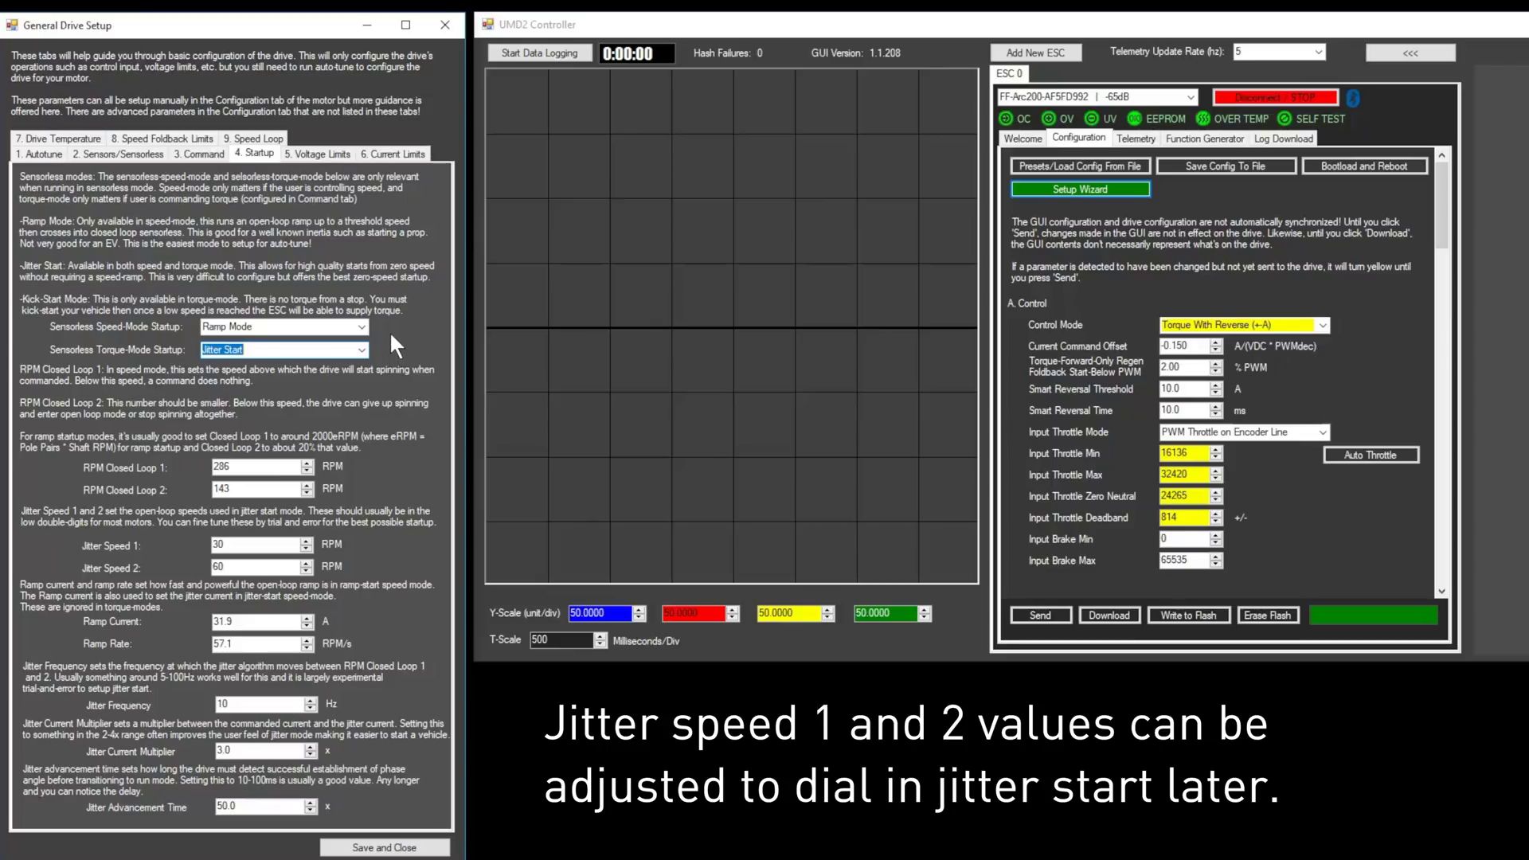
click(288, 152)
Step: Apply the 12s battery preset, giving 38.4/40.8 V low and 49.4/50.4 V high voltage limits
click(263, 230)
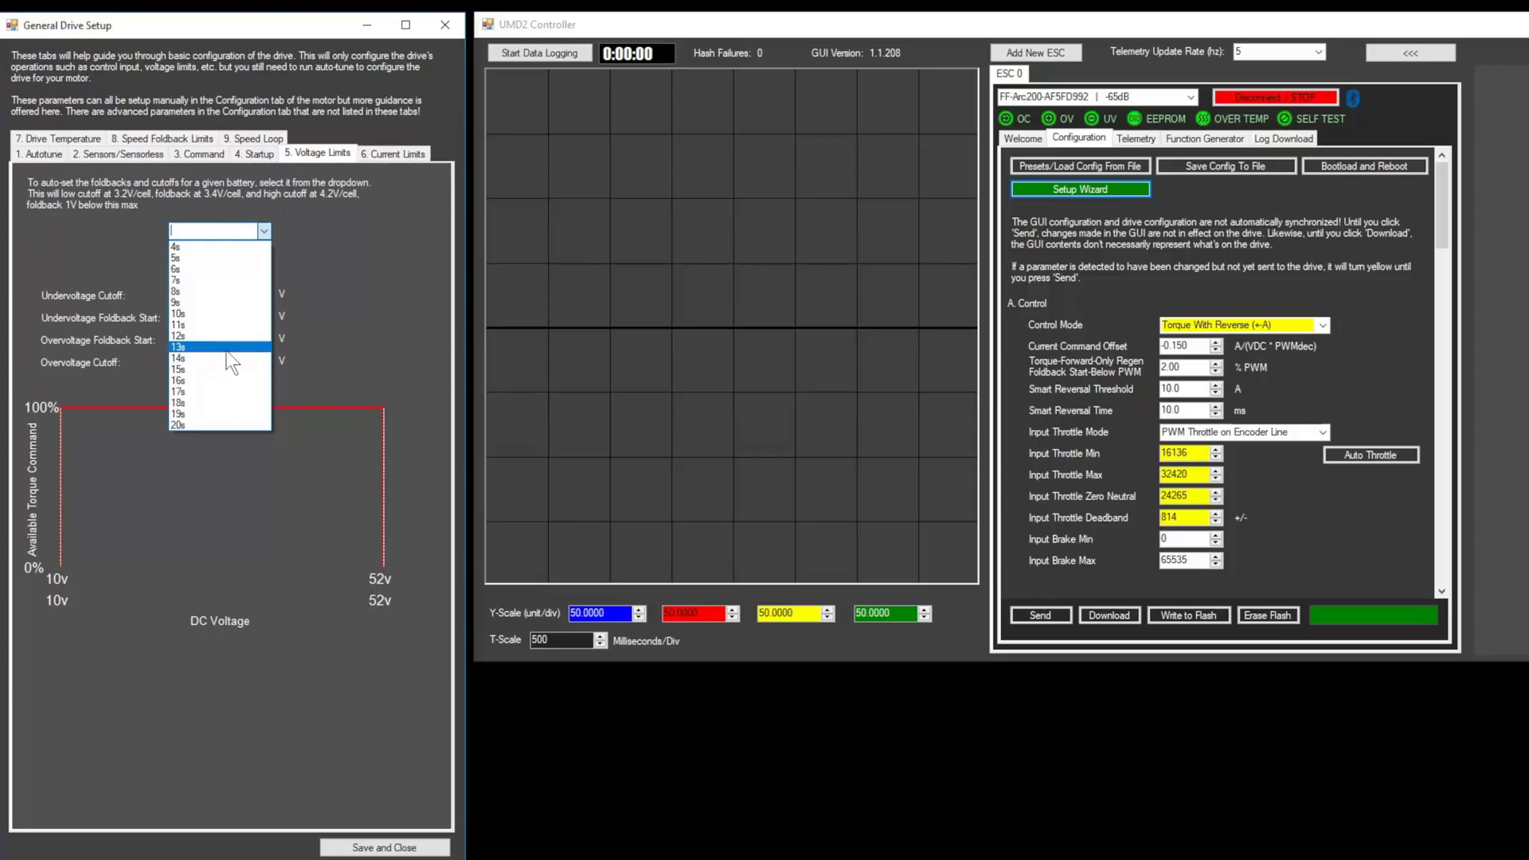
click(227, 336)
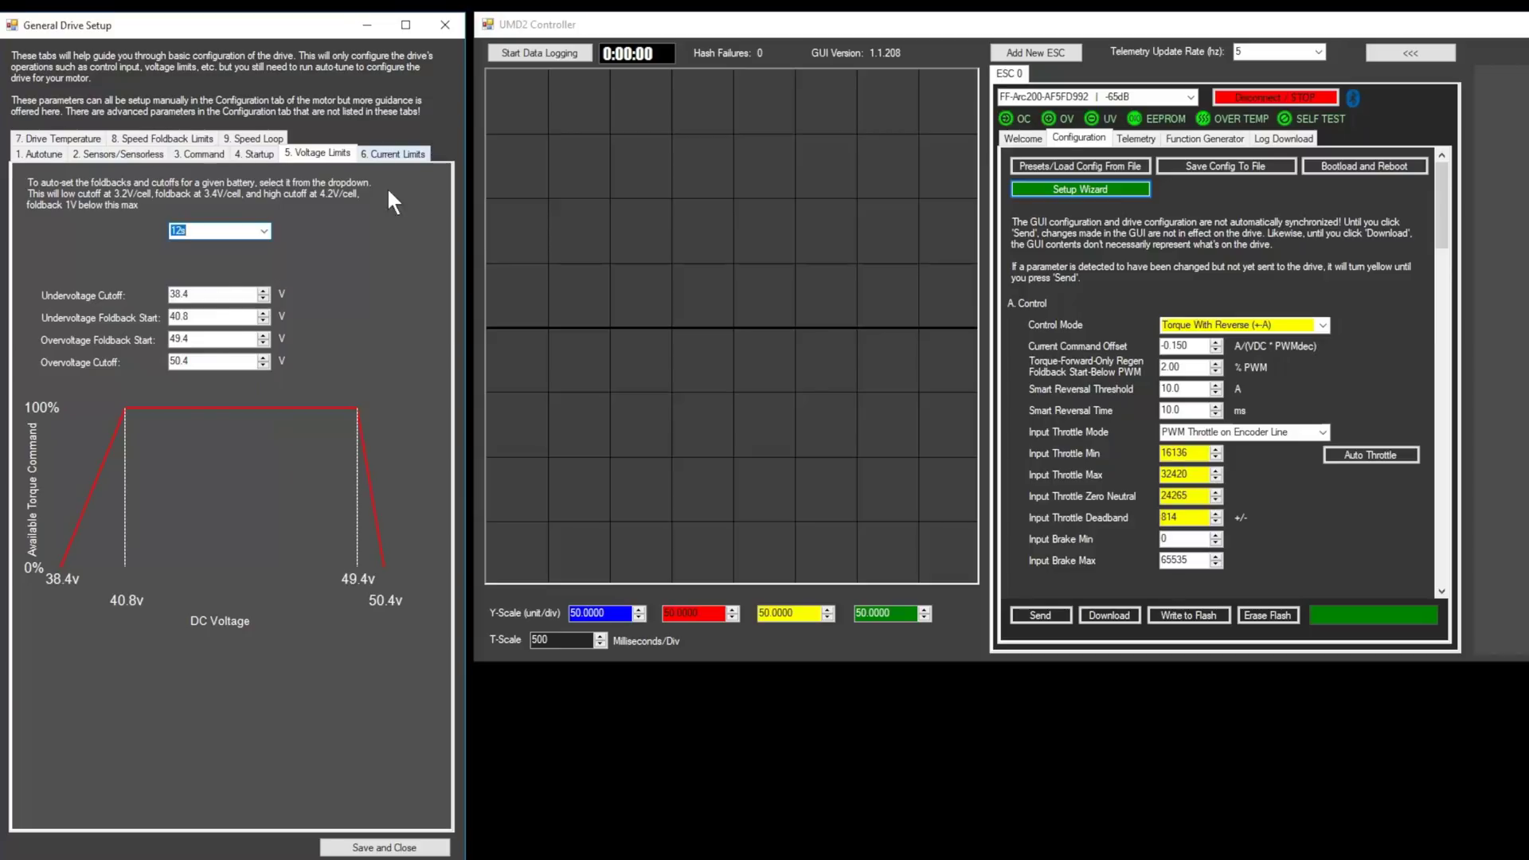
click(395, 154)
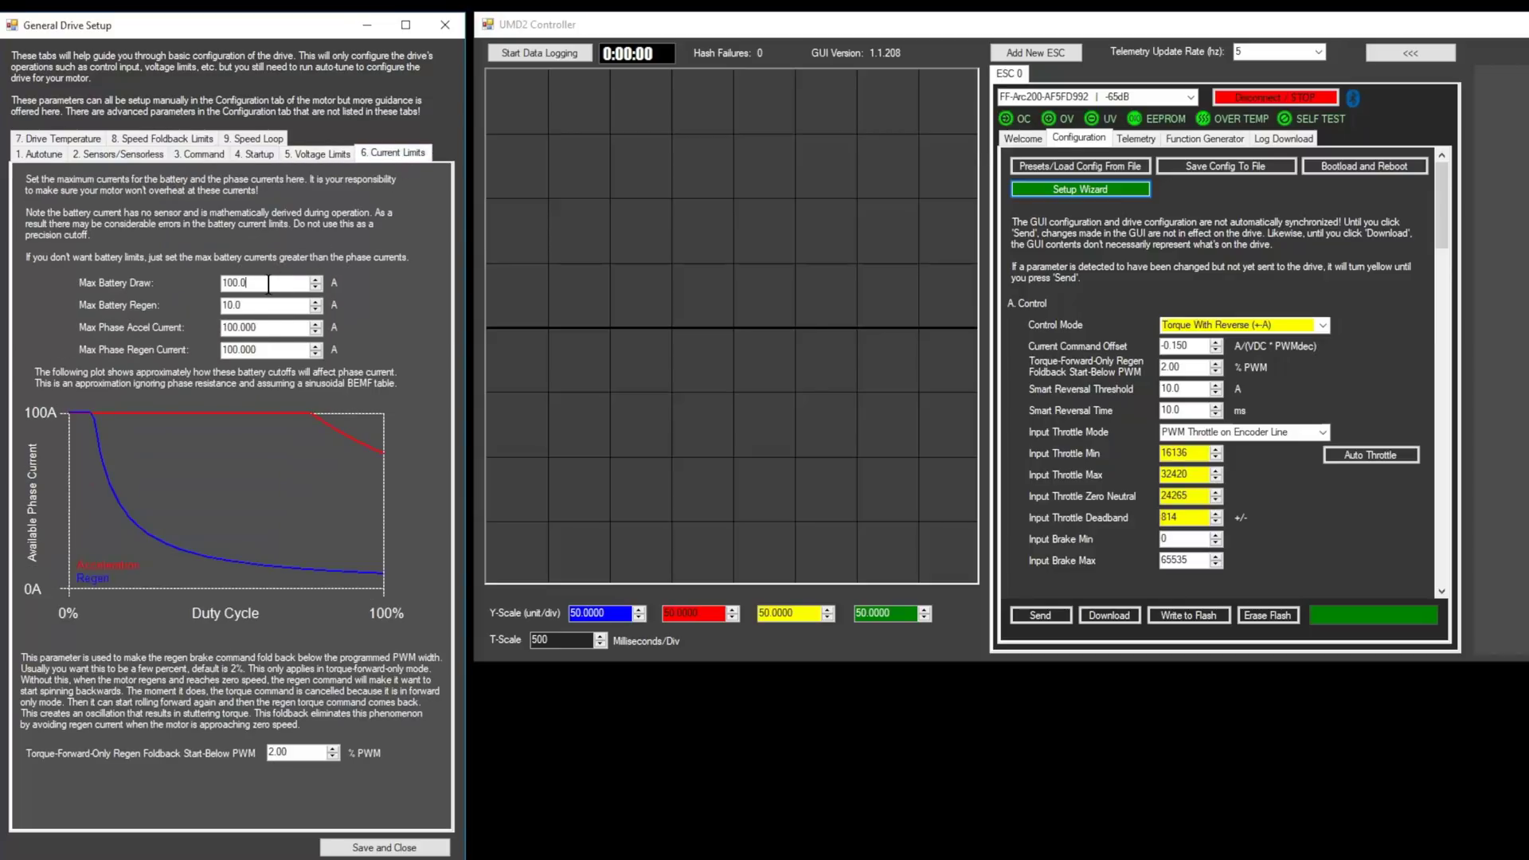
Step: Enter current limits: 90 A battery draw, 20 A battery regen, 60 A phase accel, 25 A phase regen
drag(252, 283, 223, 285)
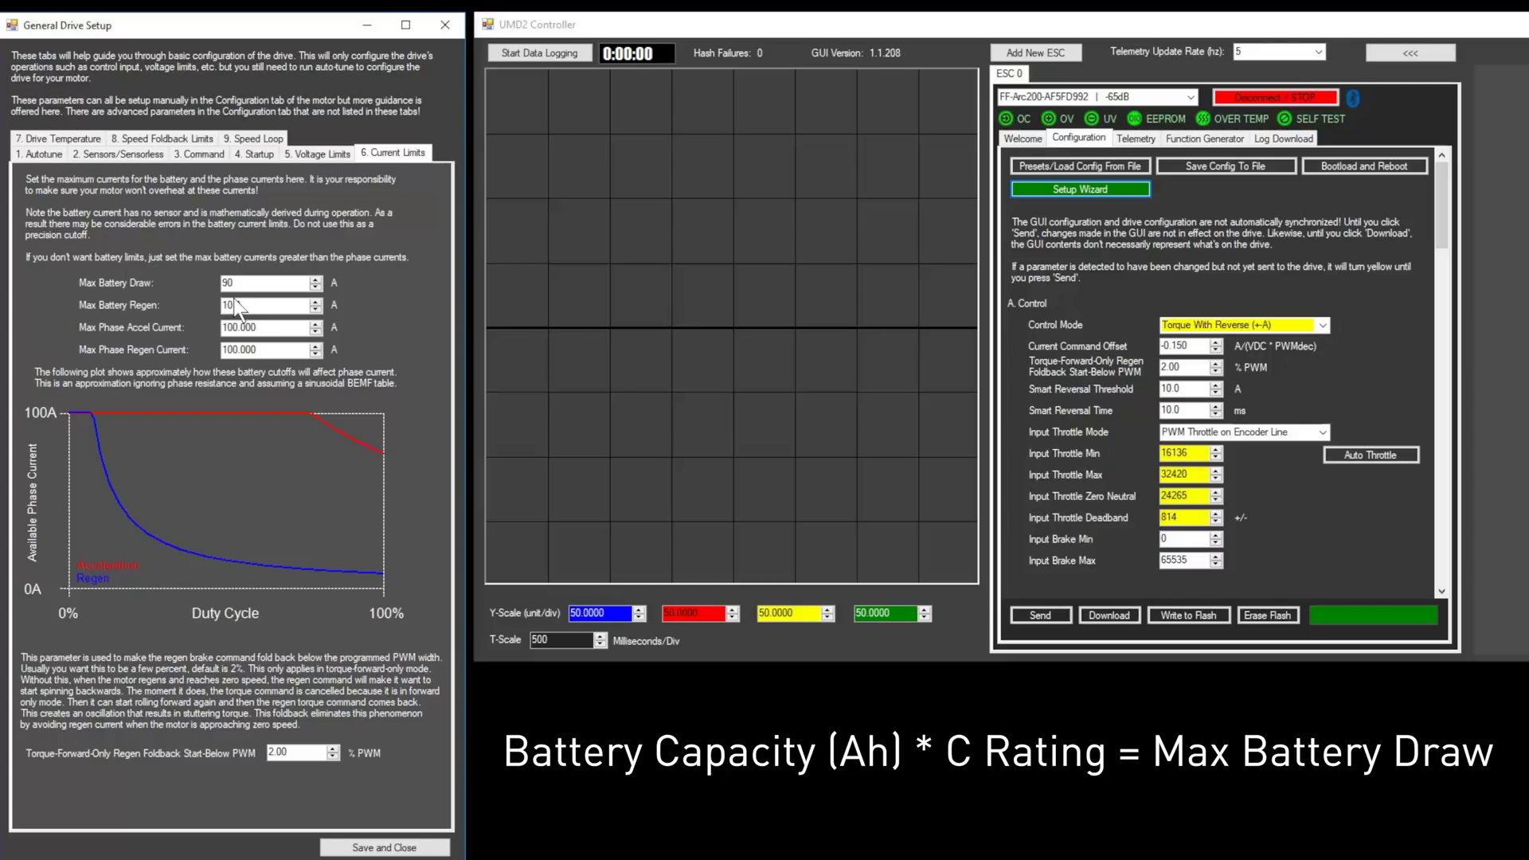
text(.0)
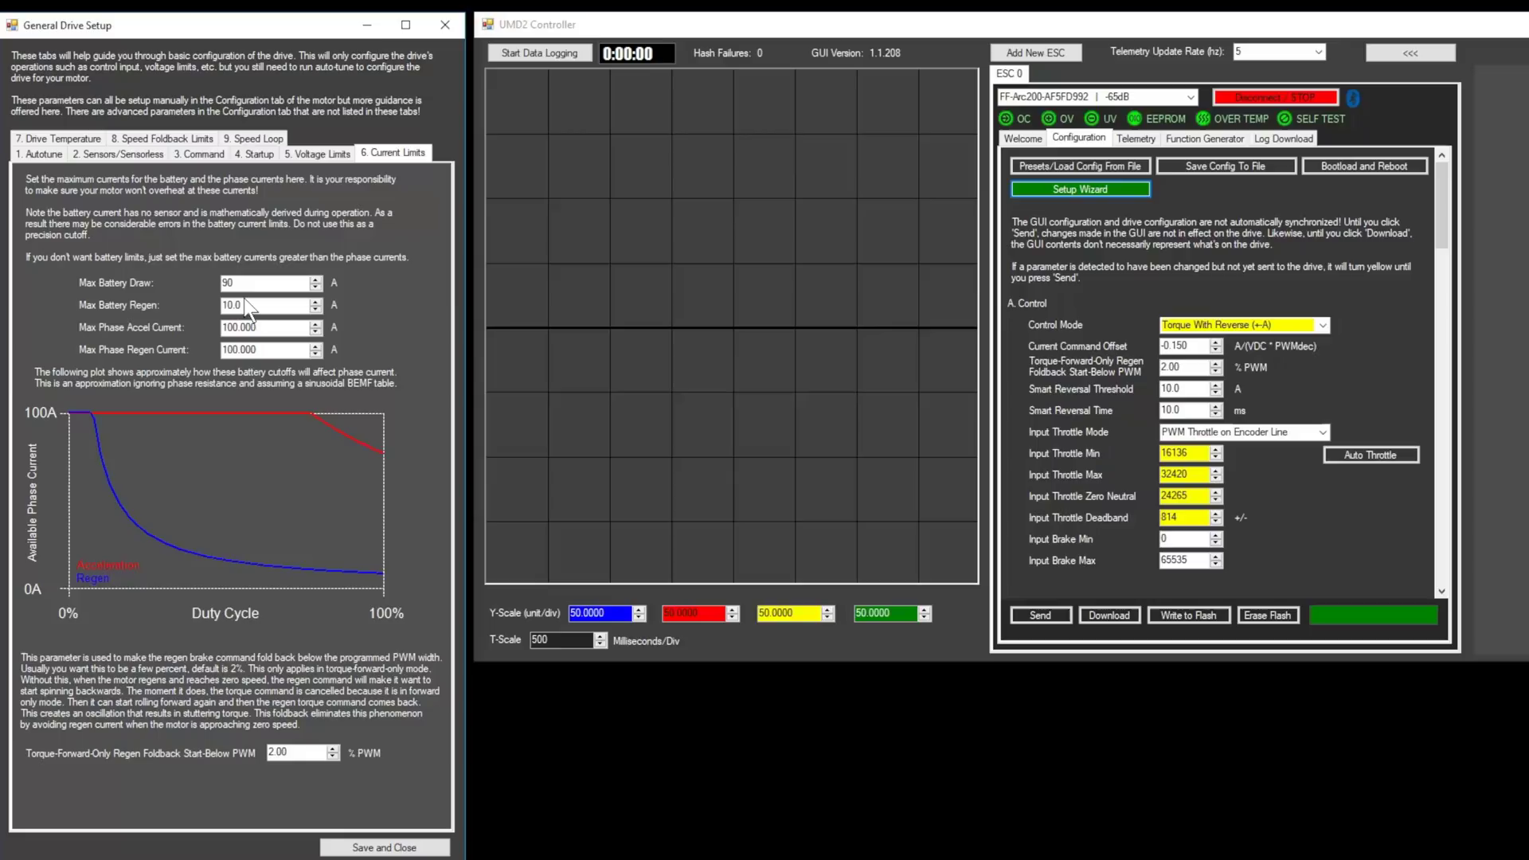
key(BackSpace)
key(BackSpace)
key(BackSpace)
key(BackSpace)
text(20)
click(259, 326)
drag(259, 326, 216, 326)
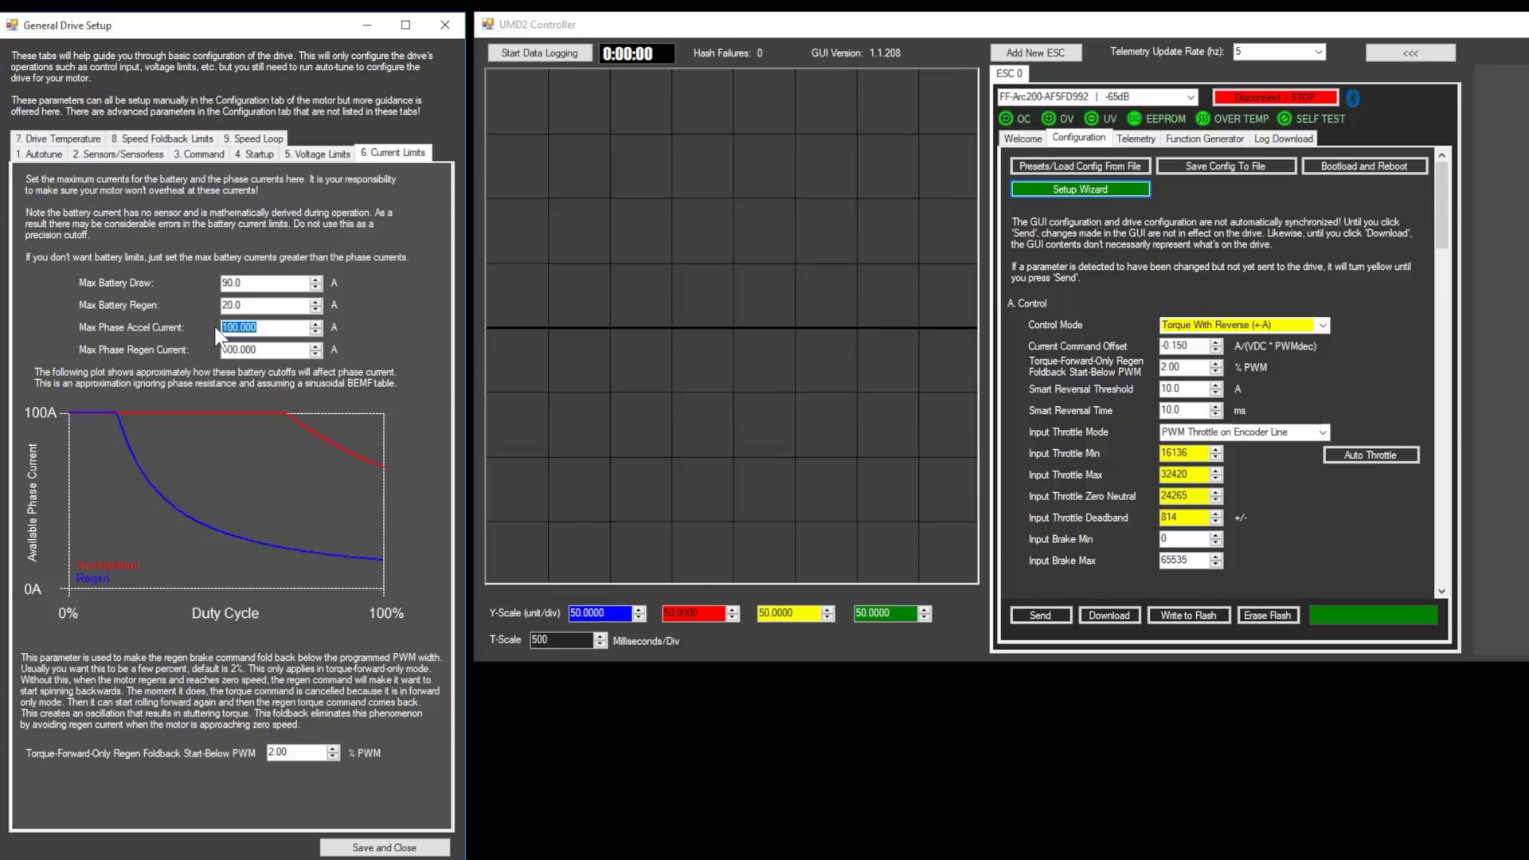
text(60)
key(Tab)
Step: Check drive temperature limits (95 C foldback start), speed foldback at 100000 RPM, and speed loop settings
click(60, 140)
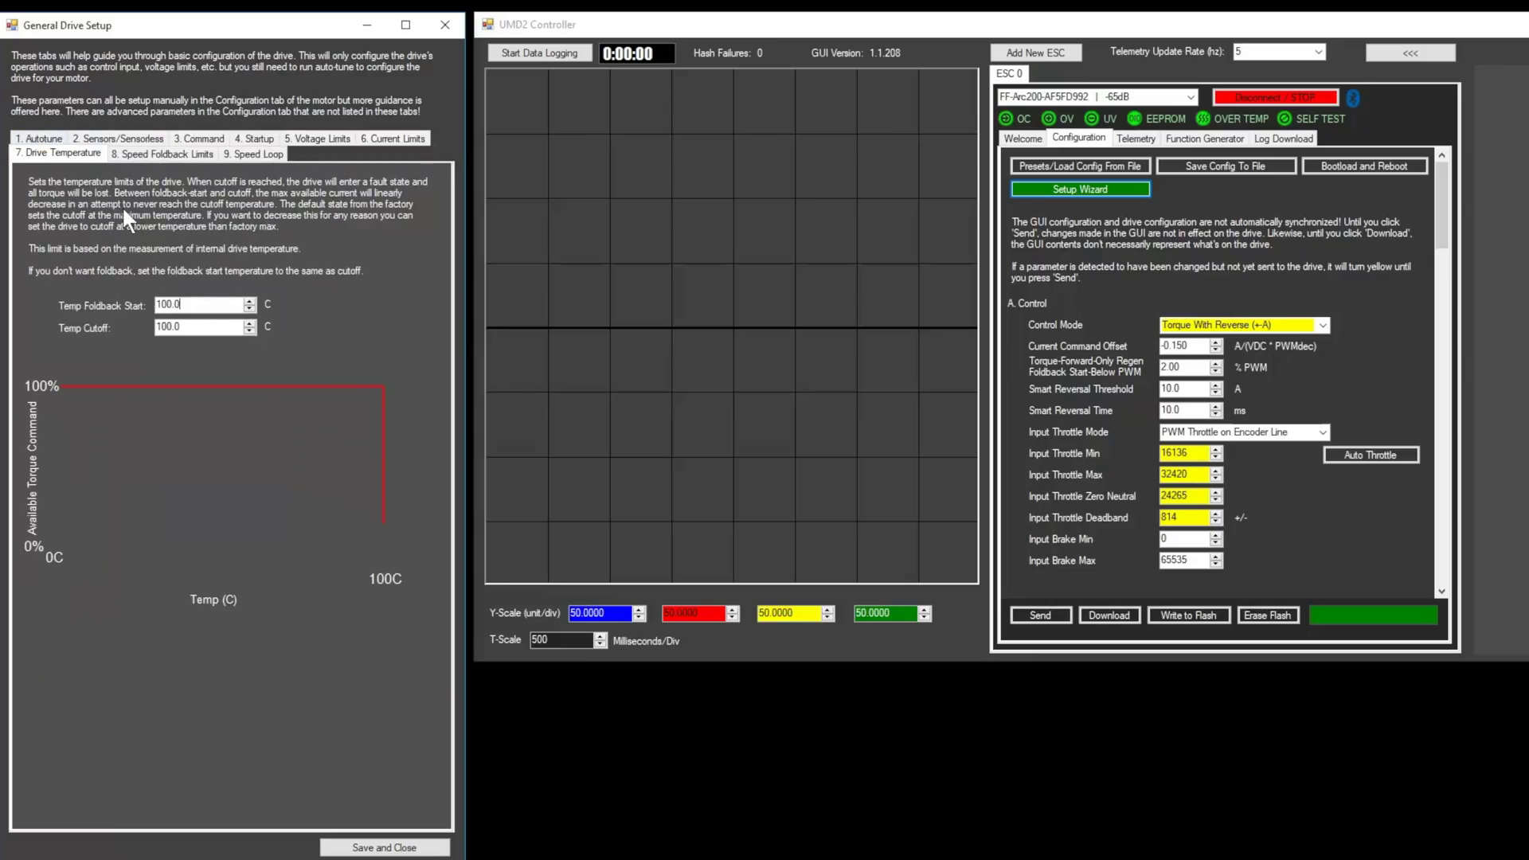
drag(189, 303, 147, 302)
click(177, 155)
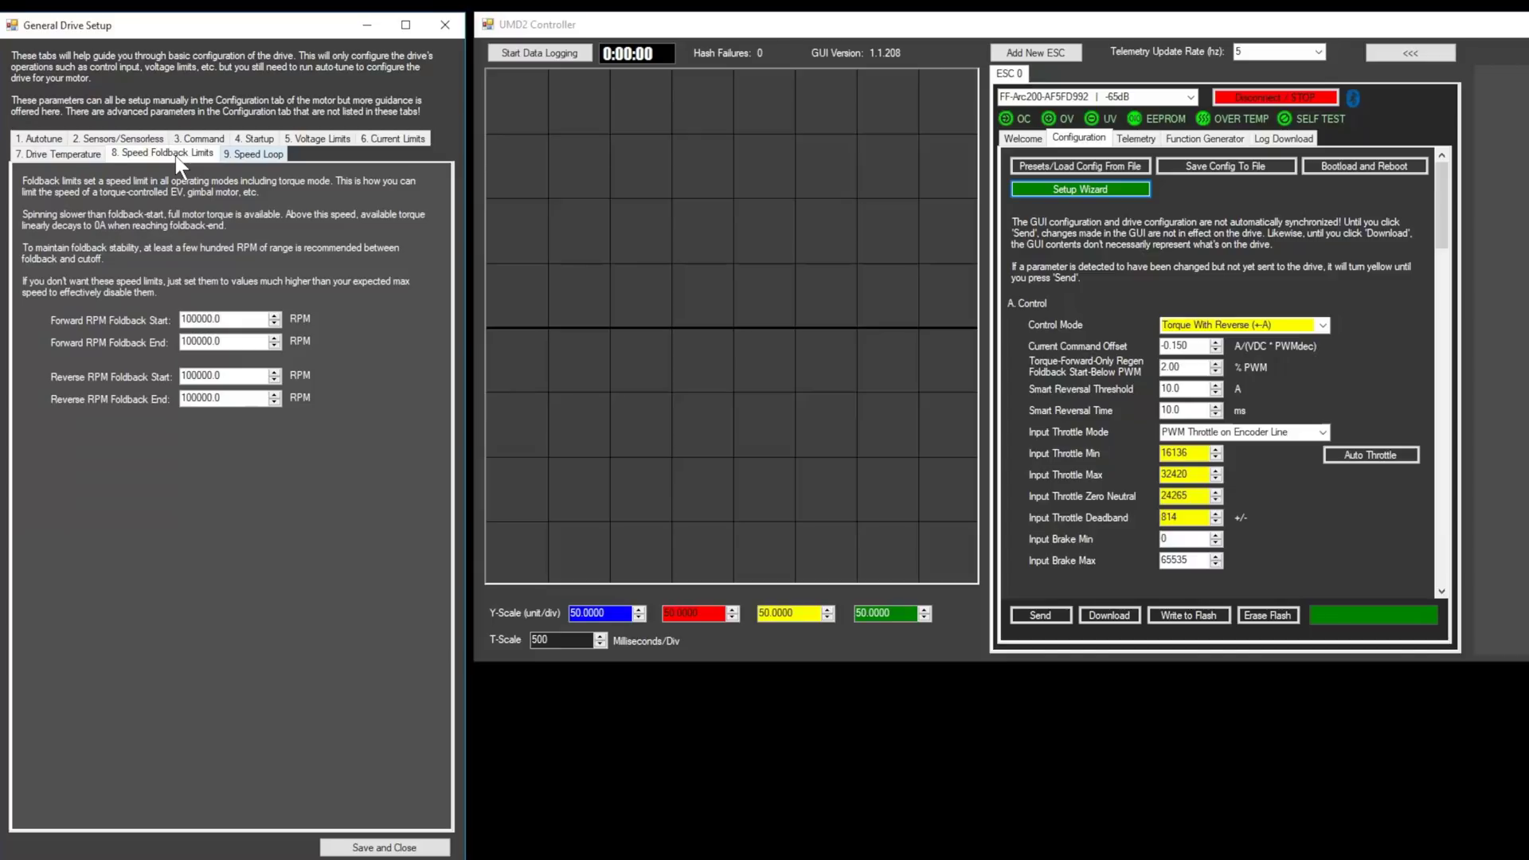
click(252, 154)
Step: Save and close the wizard, send the settings to the drive, and write them to flash
click(385, 847)
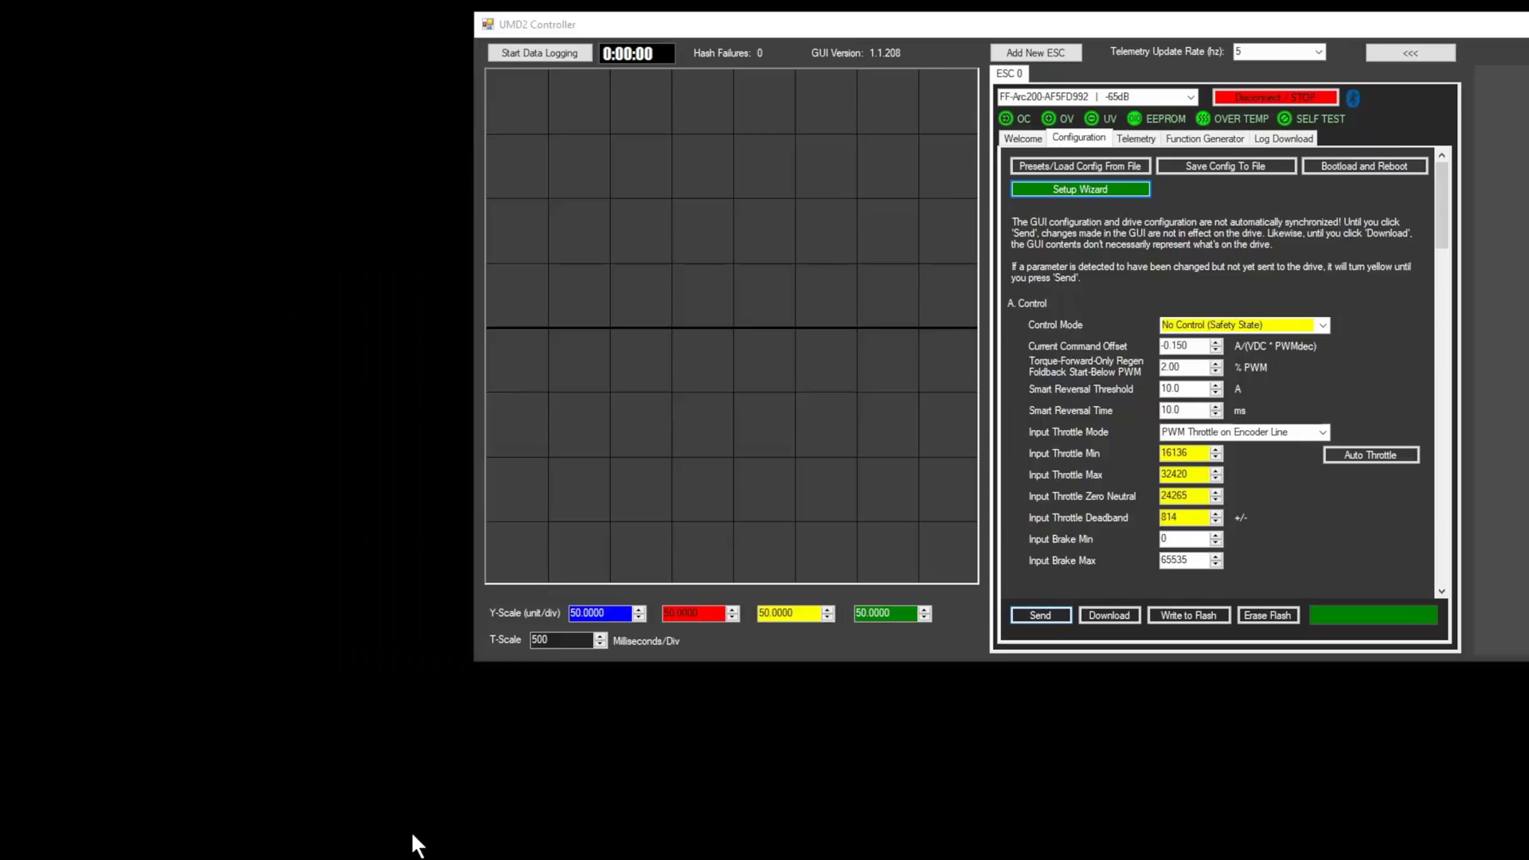
click(1042, 614)
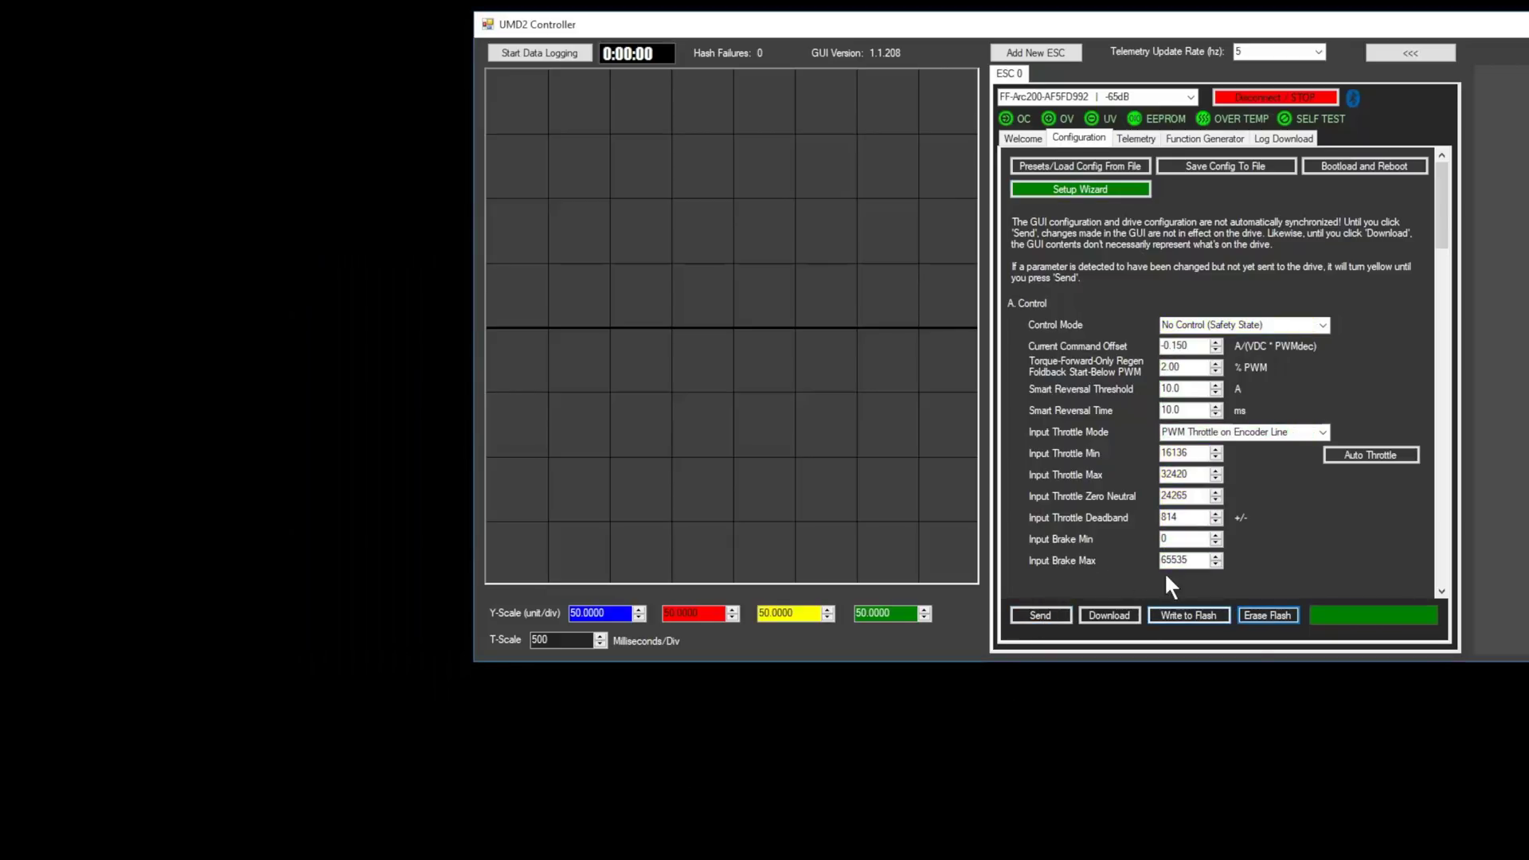
click(1182, 614)
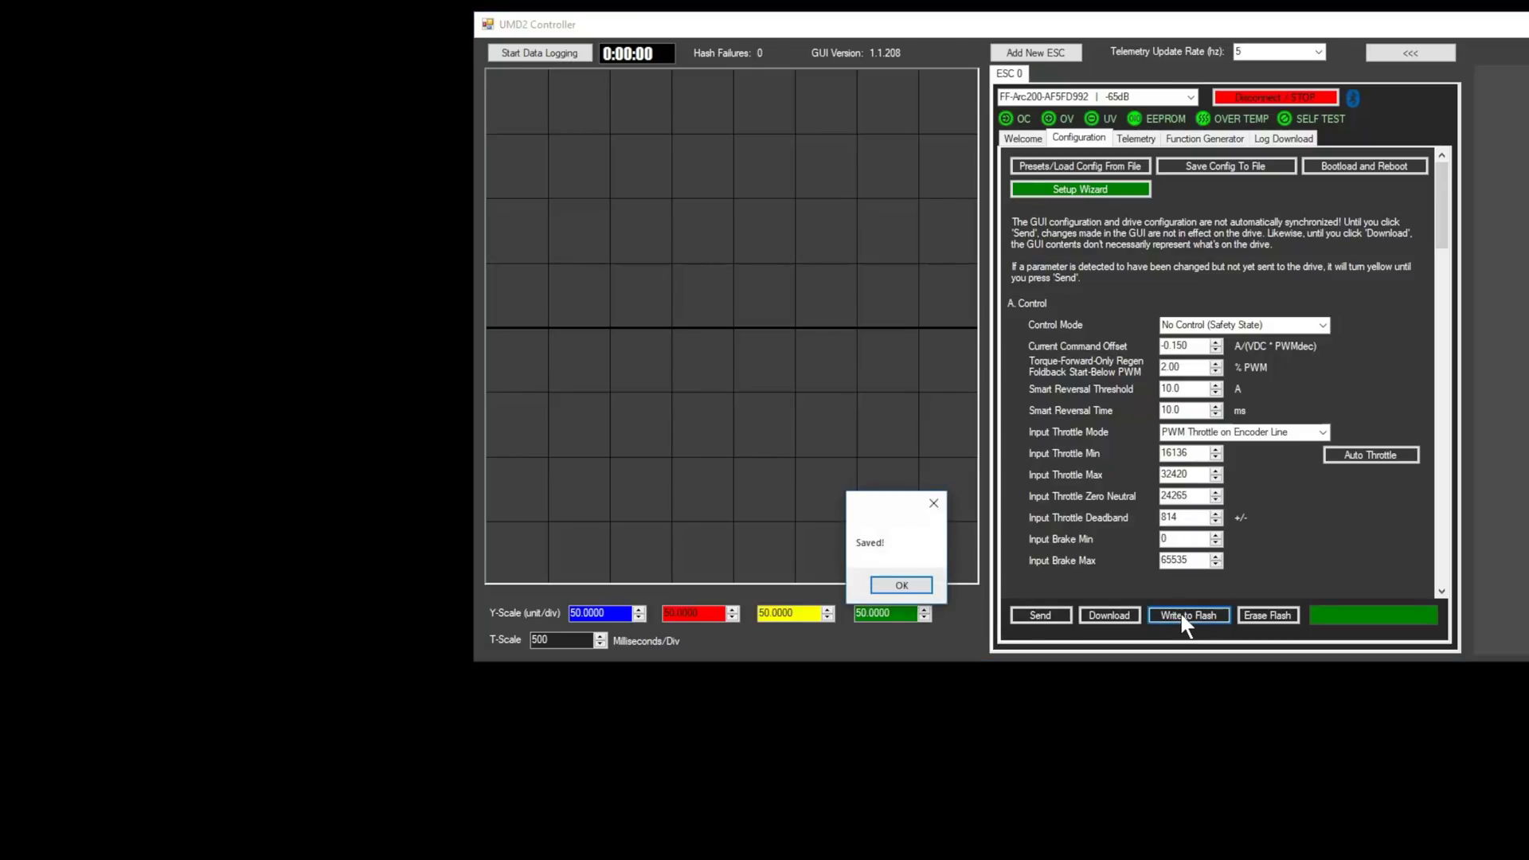
click(908, 585)
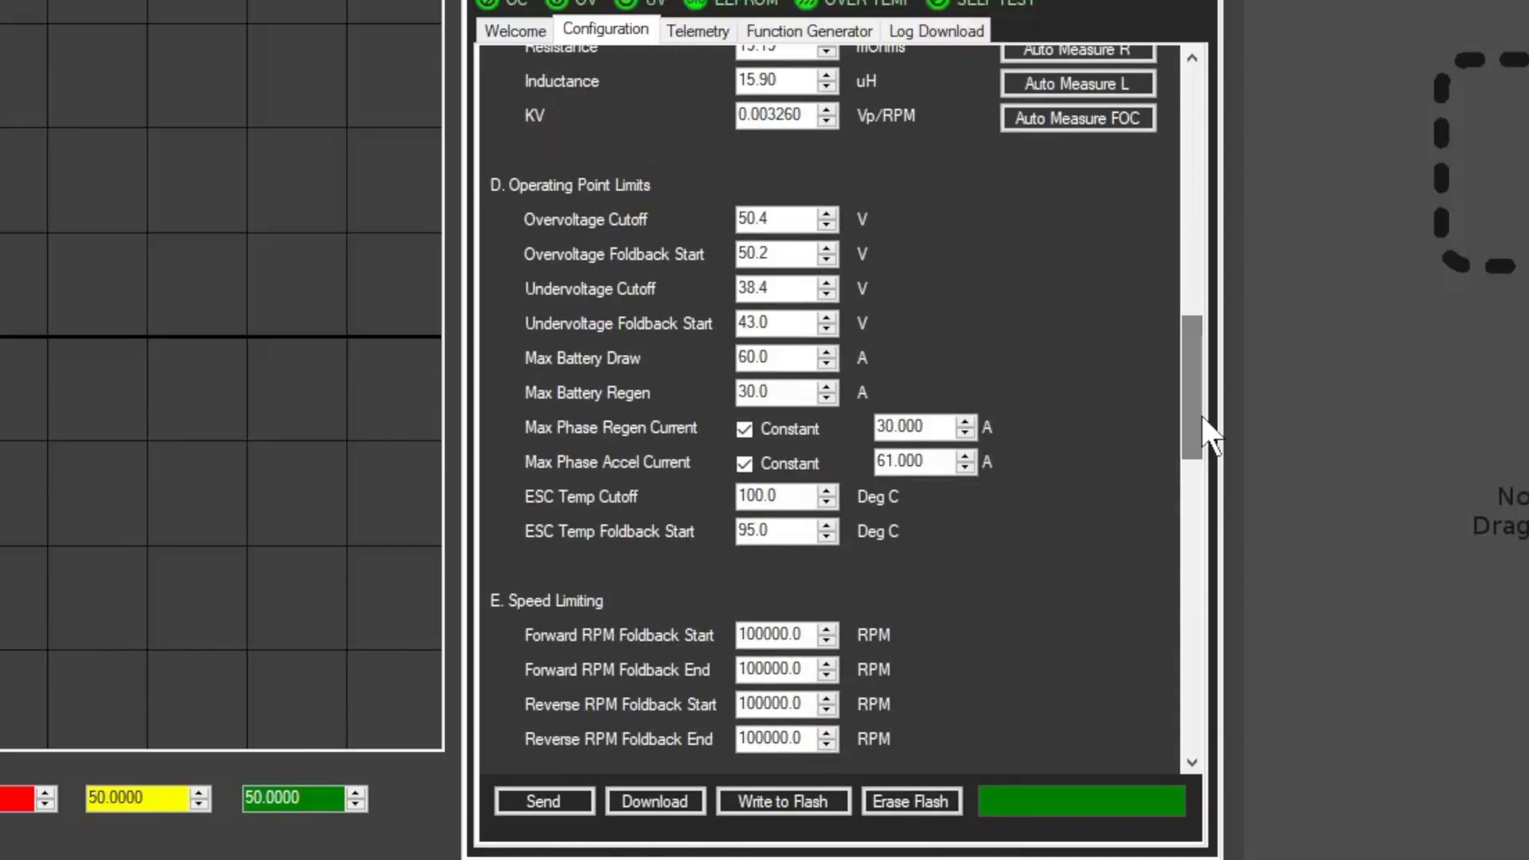
Step: Lower Max Phase Accel Current to 50 A, send it and write it to flash
drag(927, 463, 857, 462)
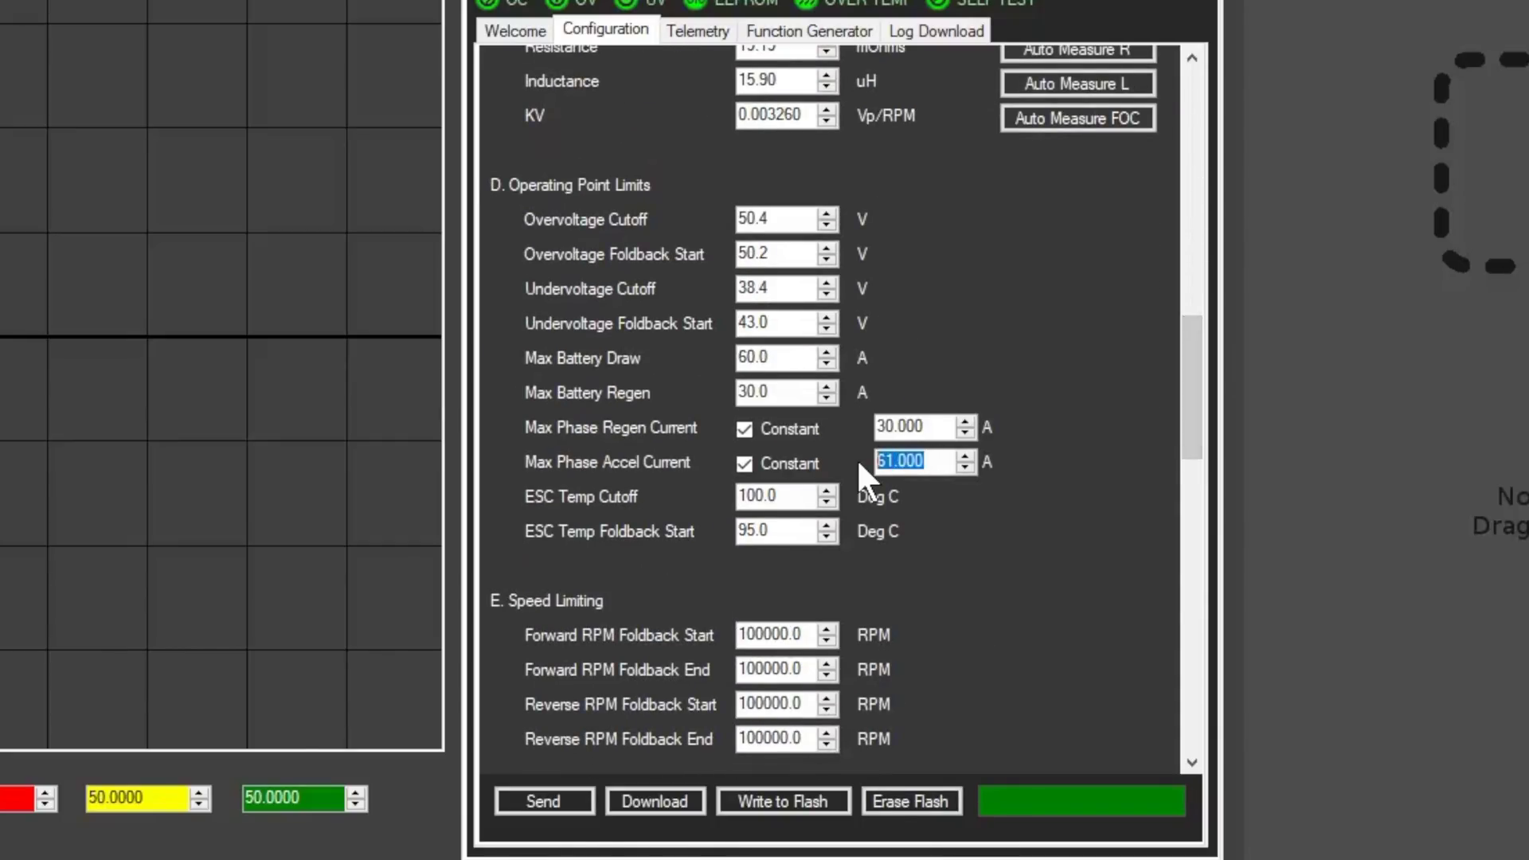
text(50)
click(569, 800)
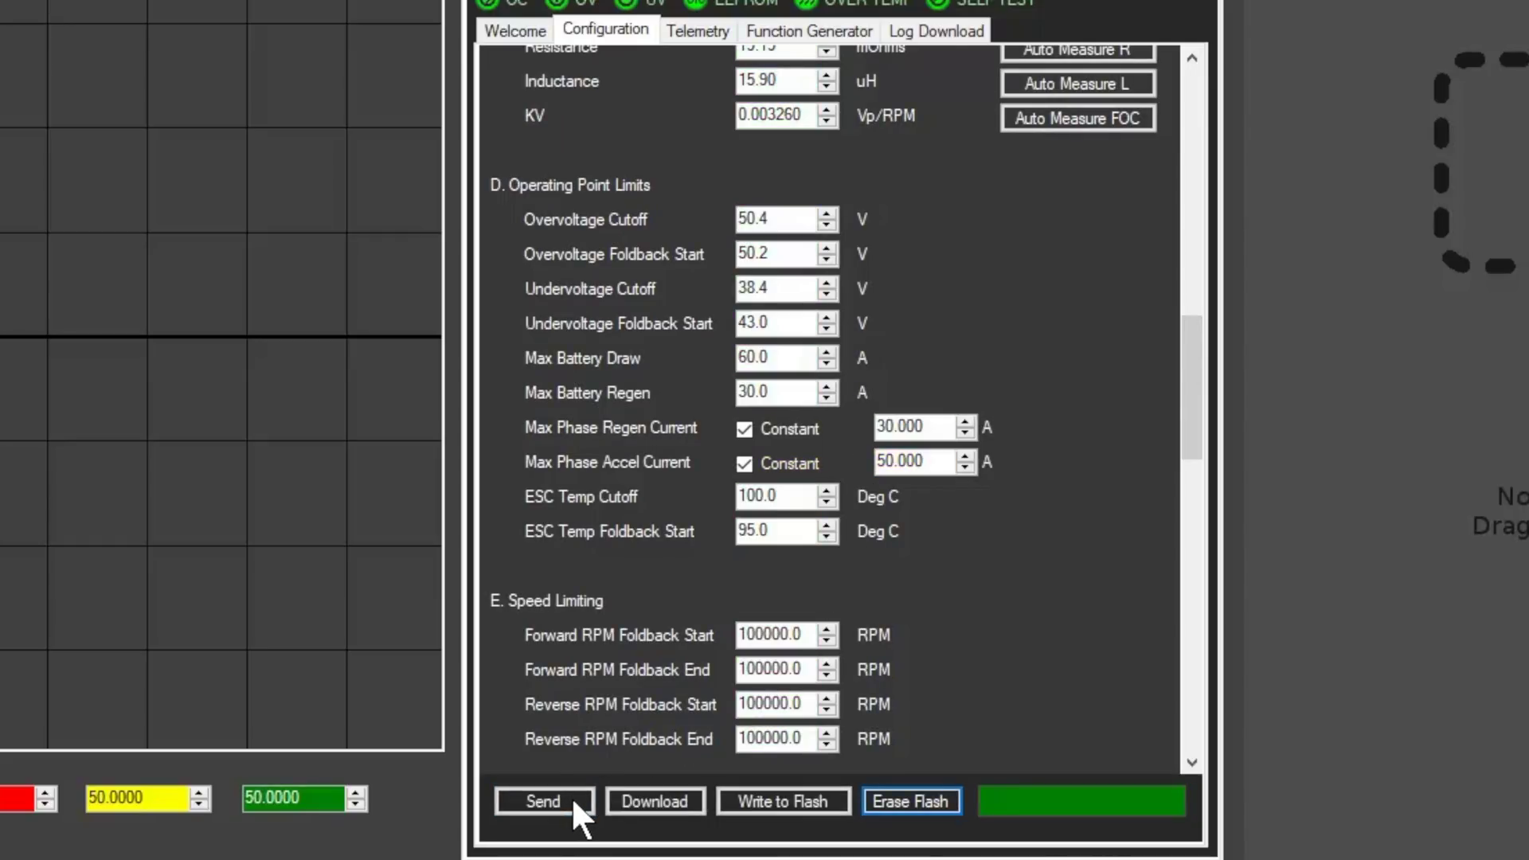
click(777, 801)
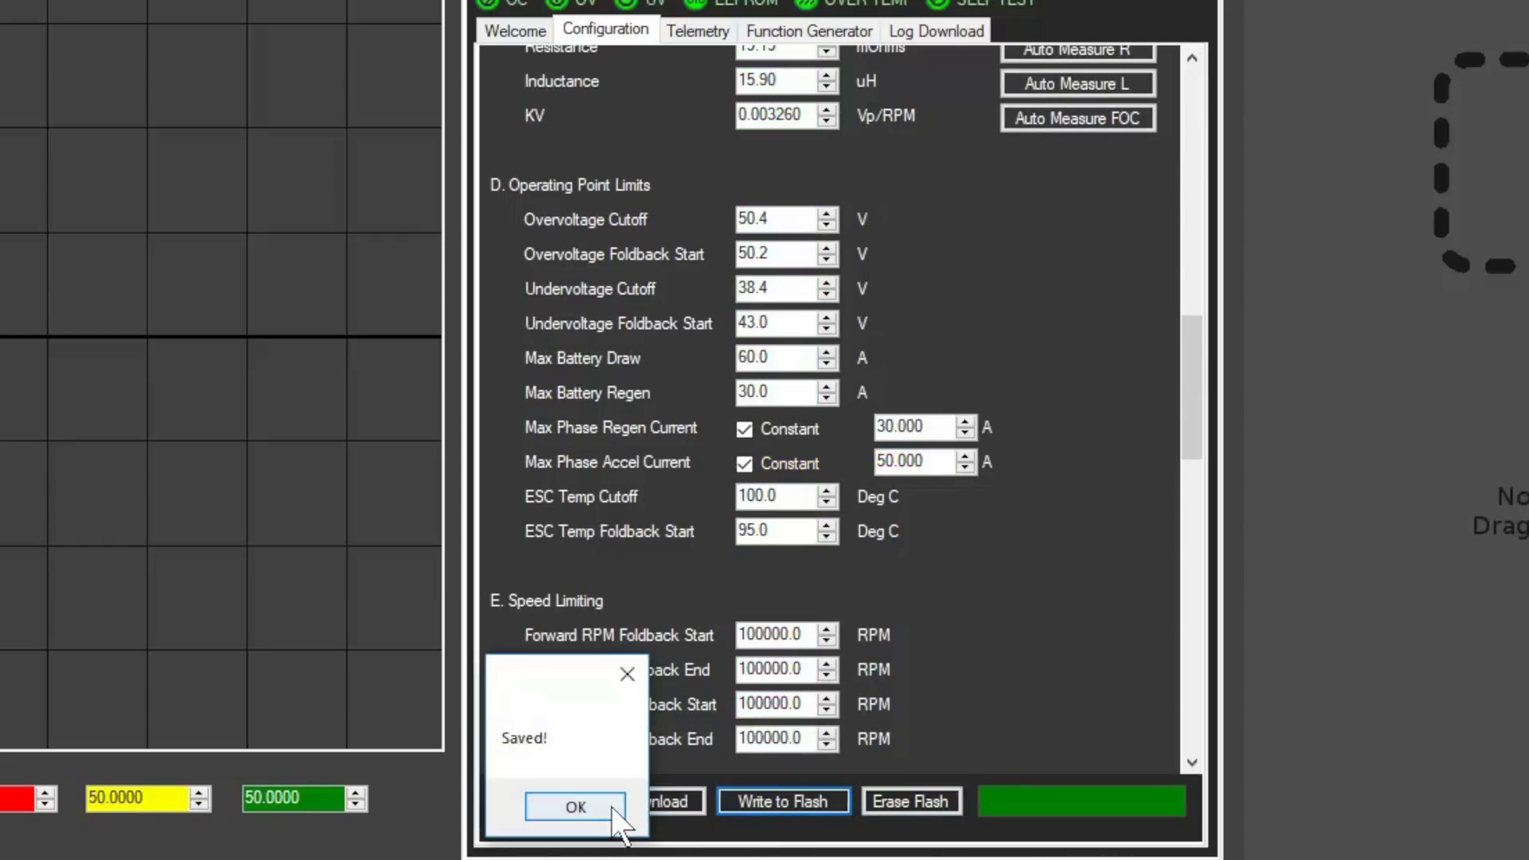
click(564, 806)
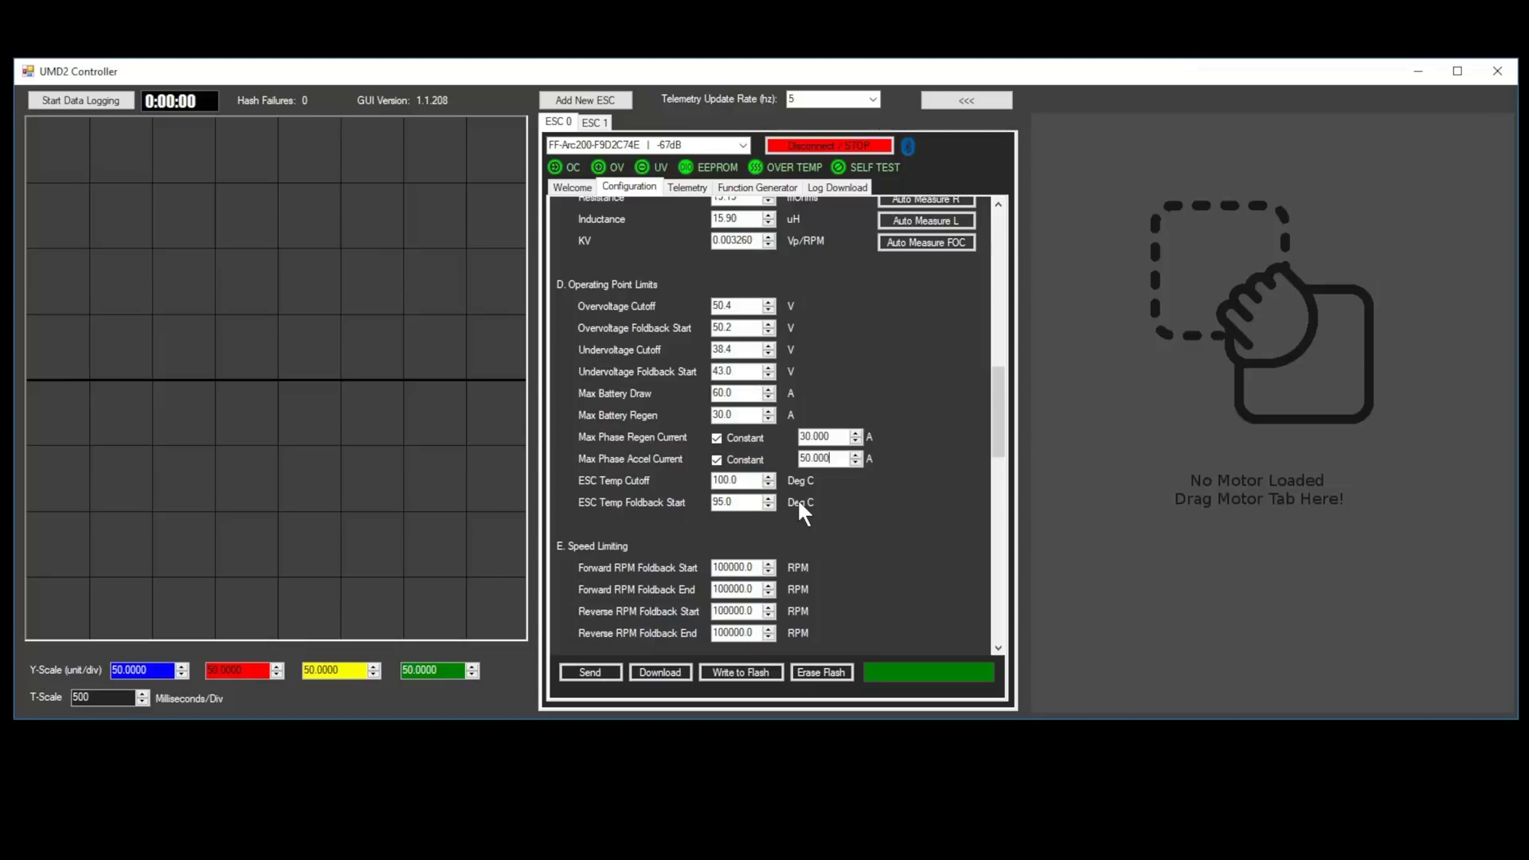
Step: Set phase accel current to 60 A and phase regen to 20 A, then send and write to flash
drag(832, 458, 792, 460)
text(60.000)
click(836, 436)
drag(828, 437, 786, 439)
text(20)
click(604, 671)
click(728, 671)
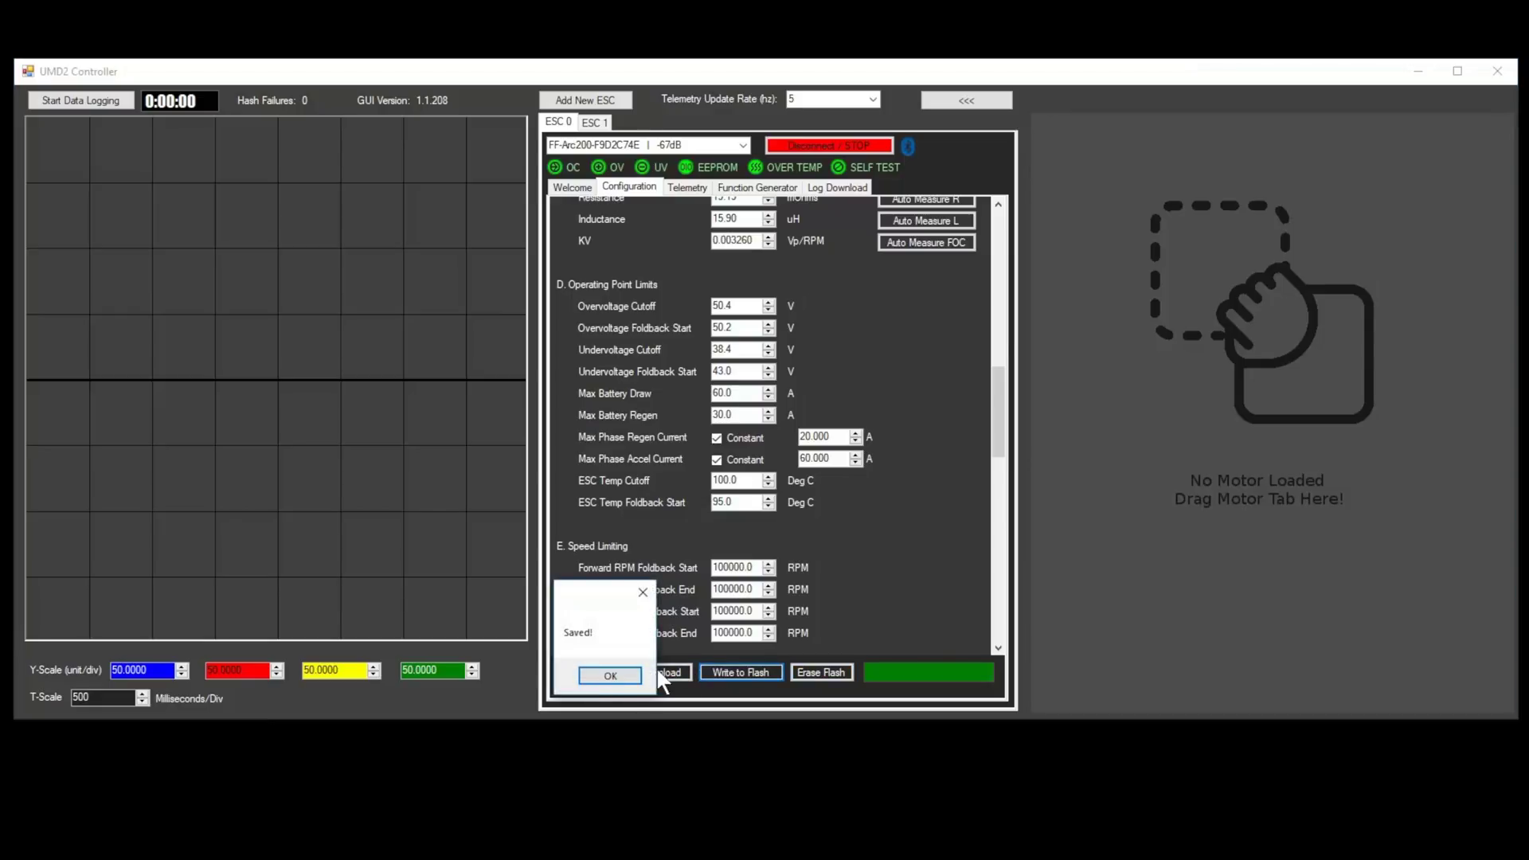
click(610, 675)
Step: Change phase regen to 30 A and throttle deadband to 200, then send and write to flash
click(828, 437)
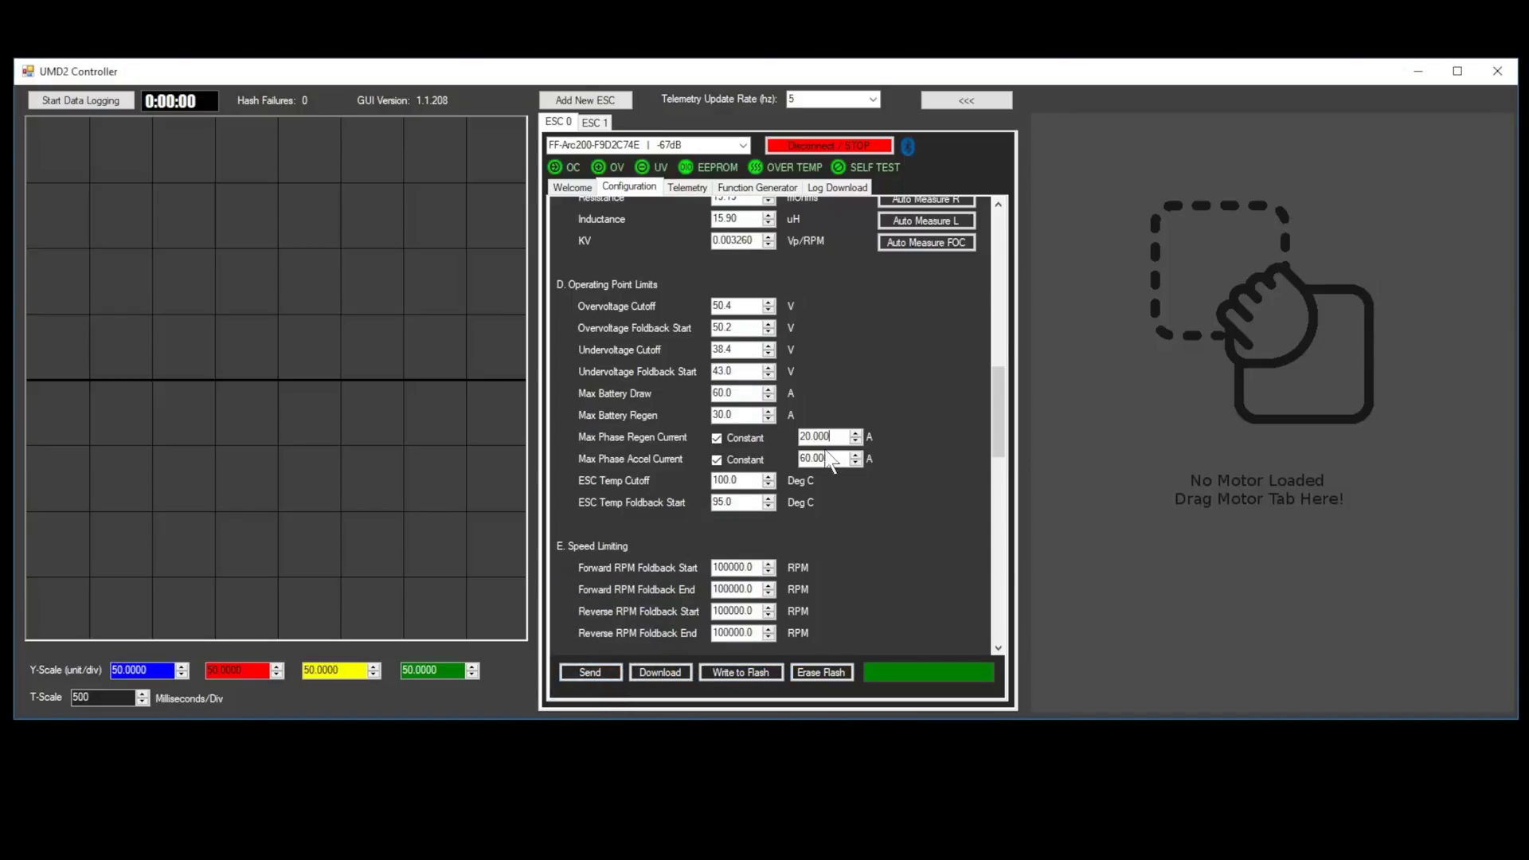
drag(828, 437, 782, 442)
text(30)
scroll(755, 504, up, 10)
drag(734, 501, 705, 503)
text(2)
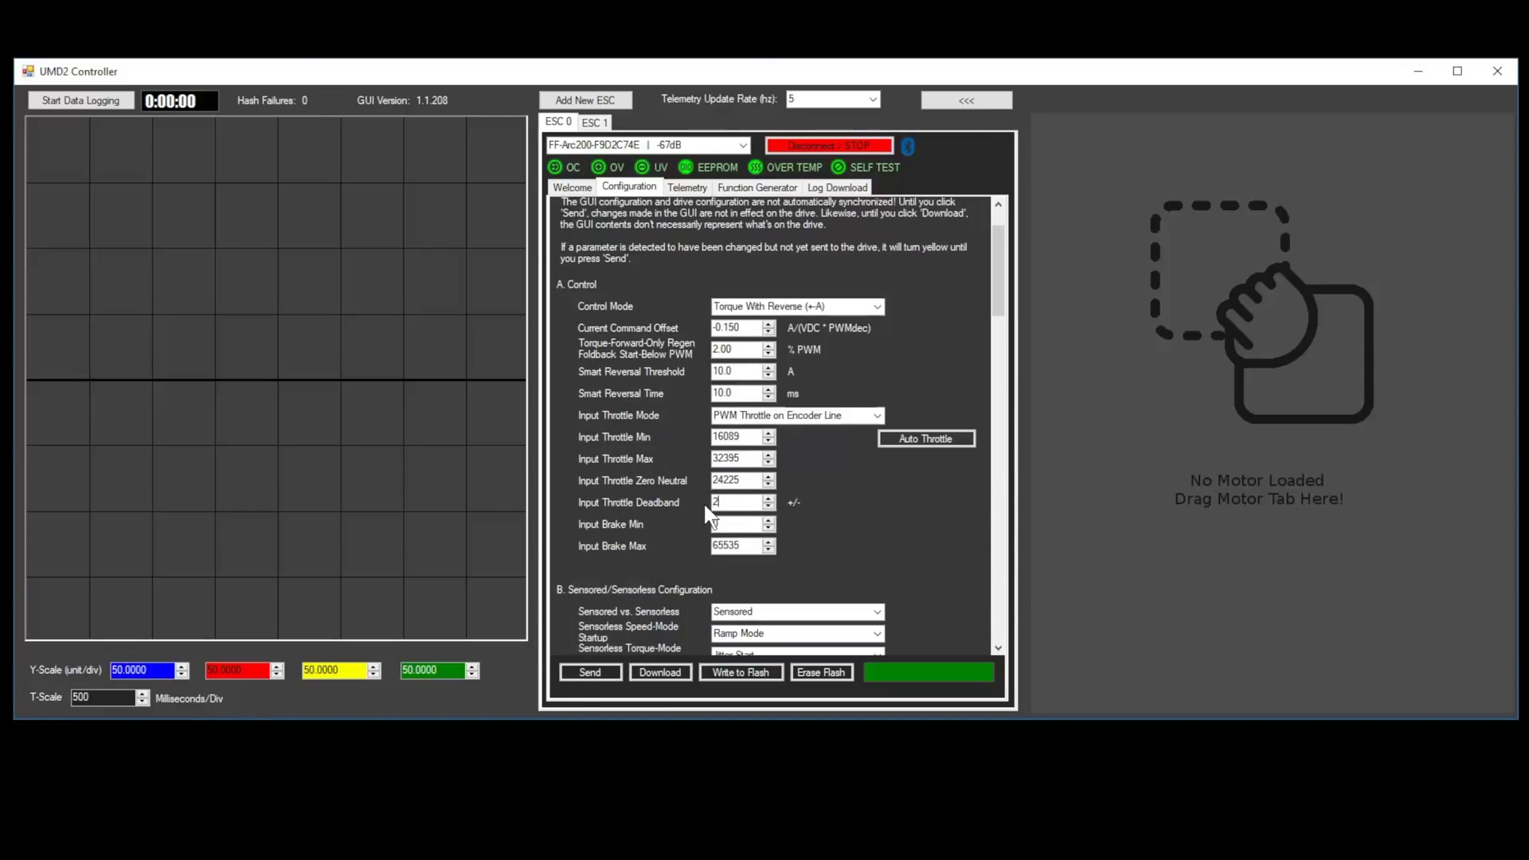
text(00)
click(615, 670)
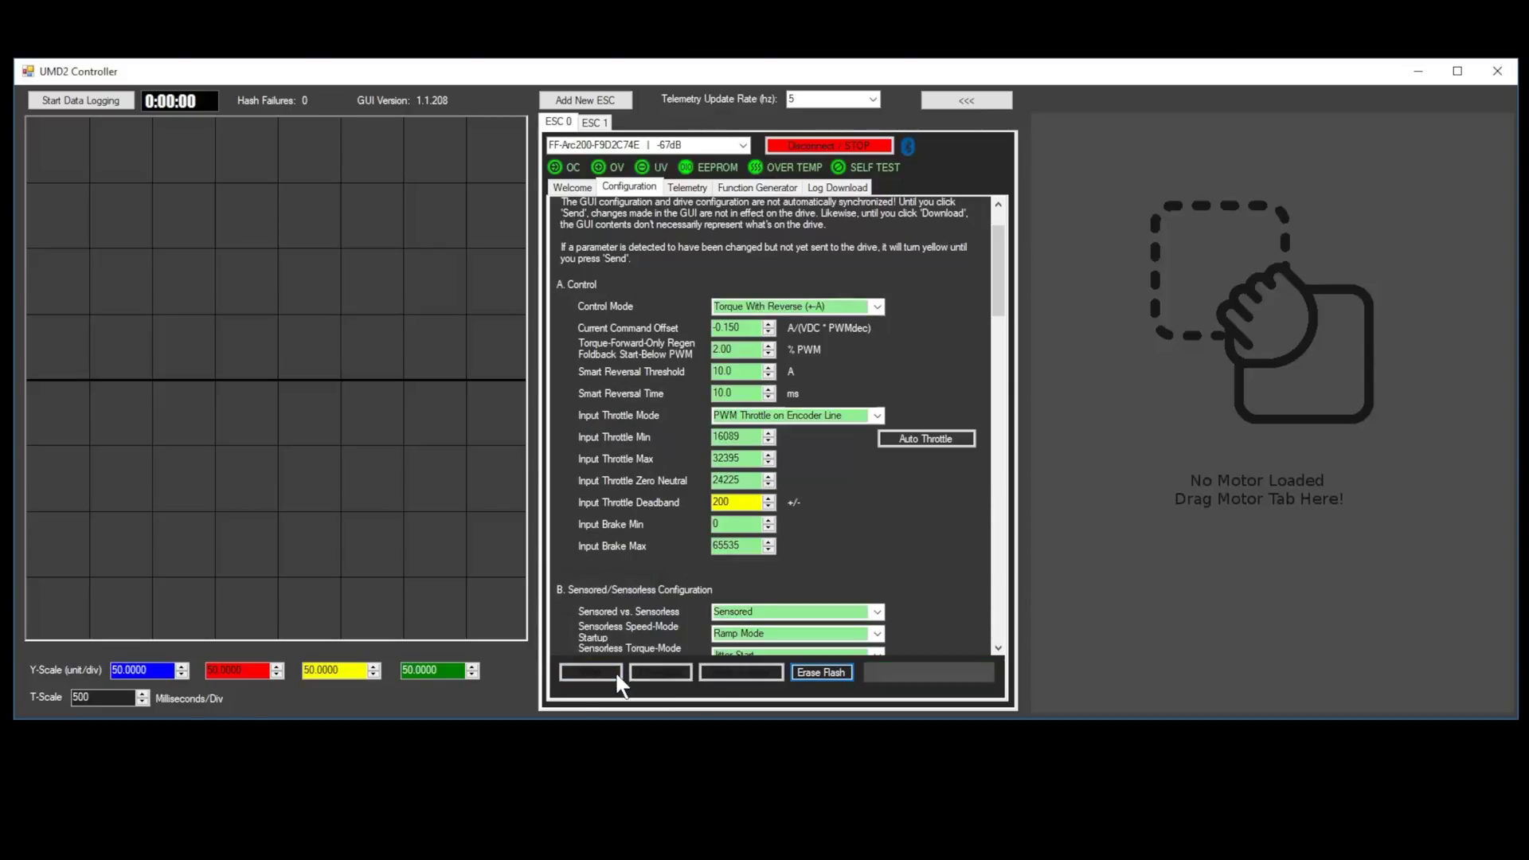
click(719, 671)
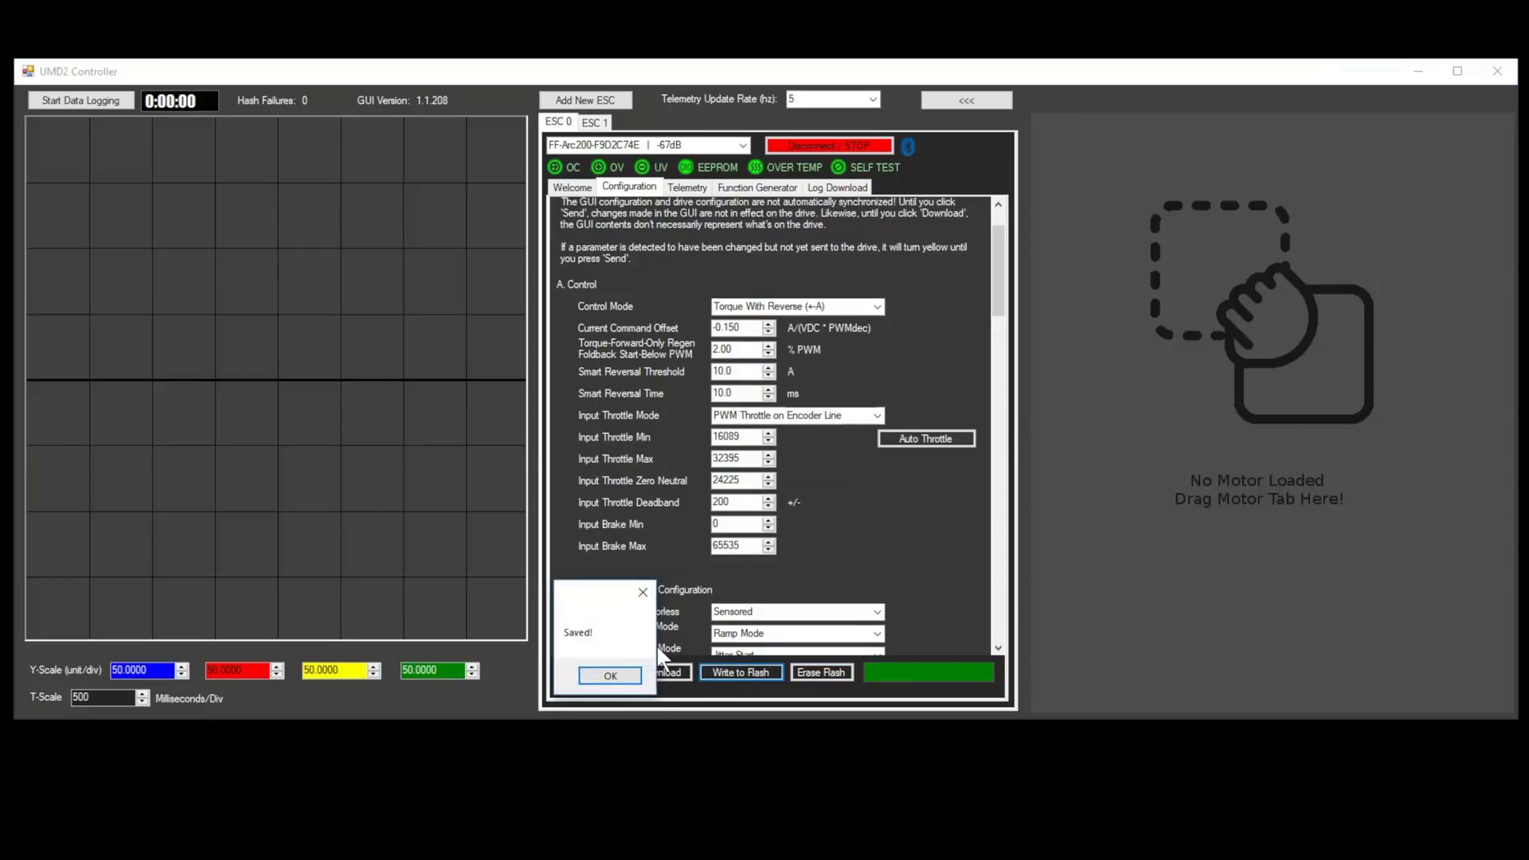
Step: Download the 15m 17s ride log from the drive's stored log list
click(633, 676)
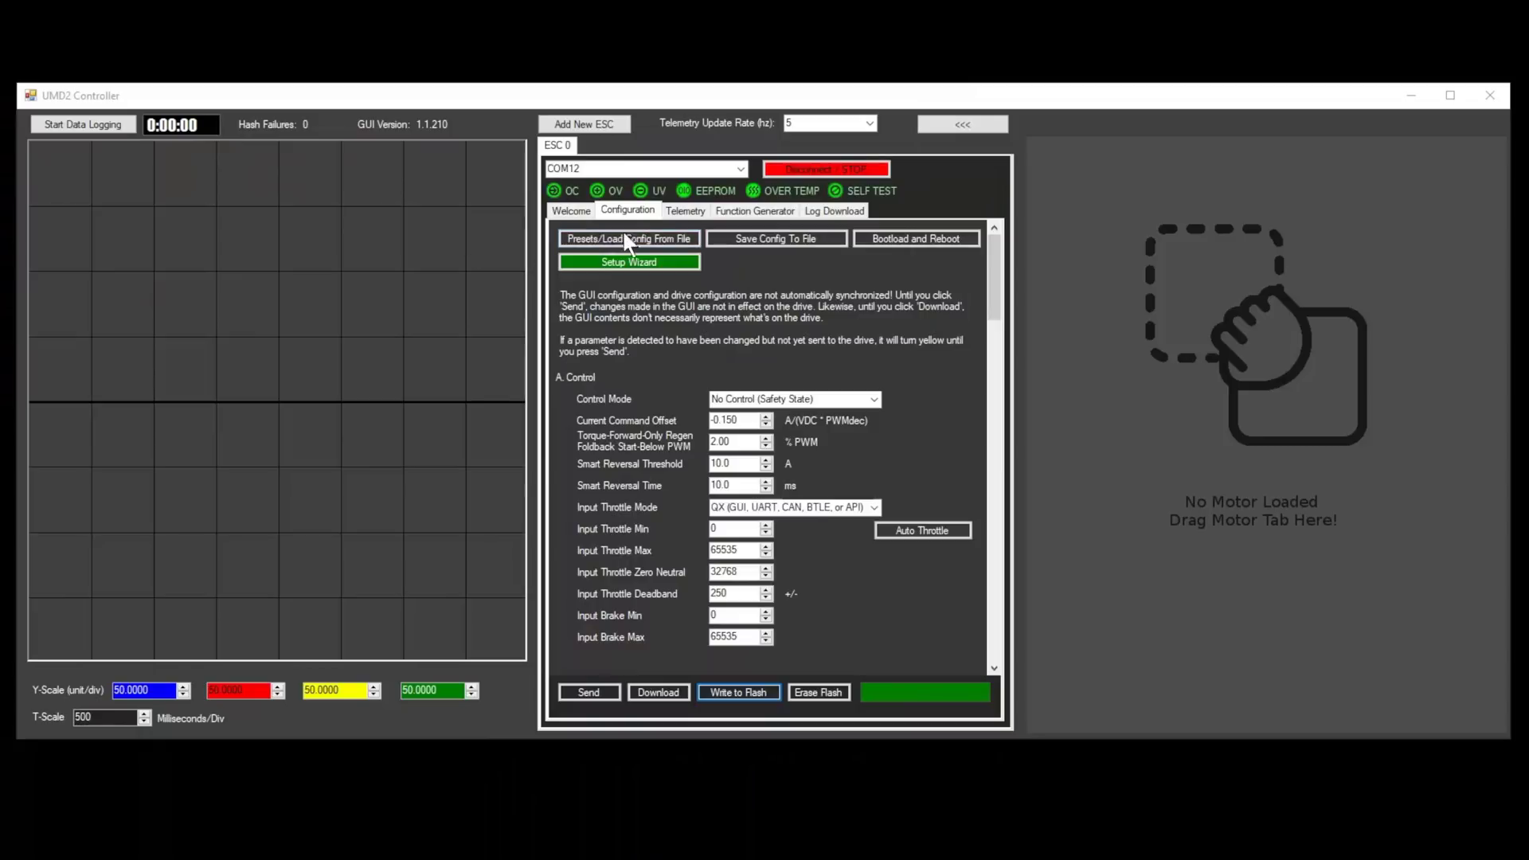
click(832, 210)
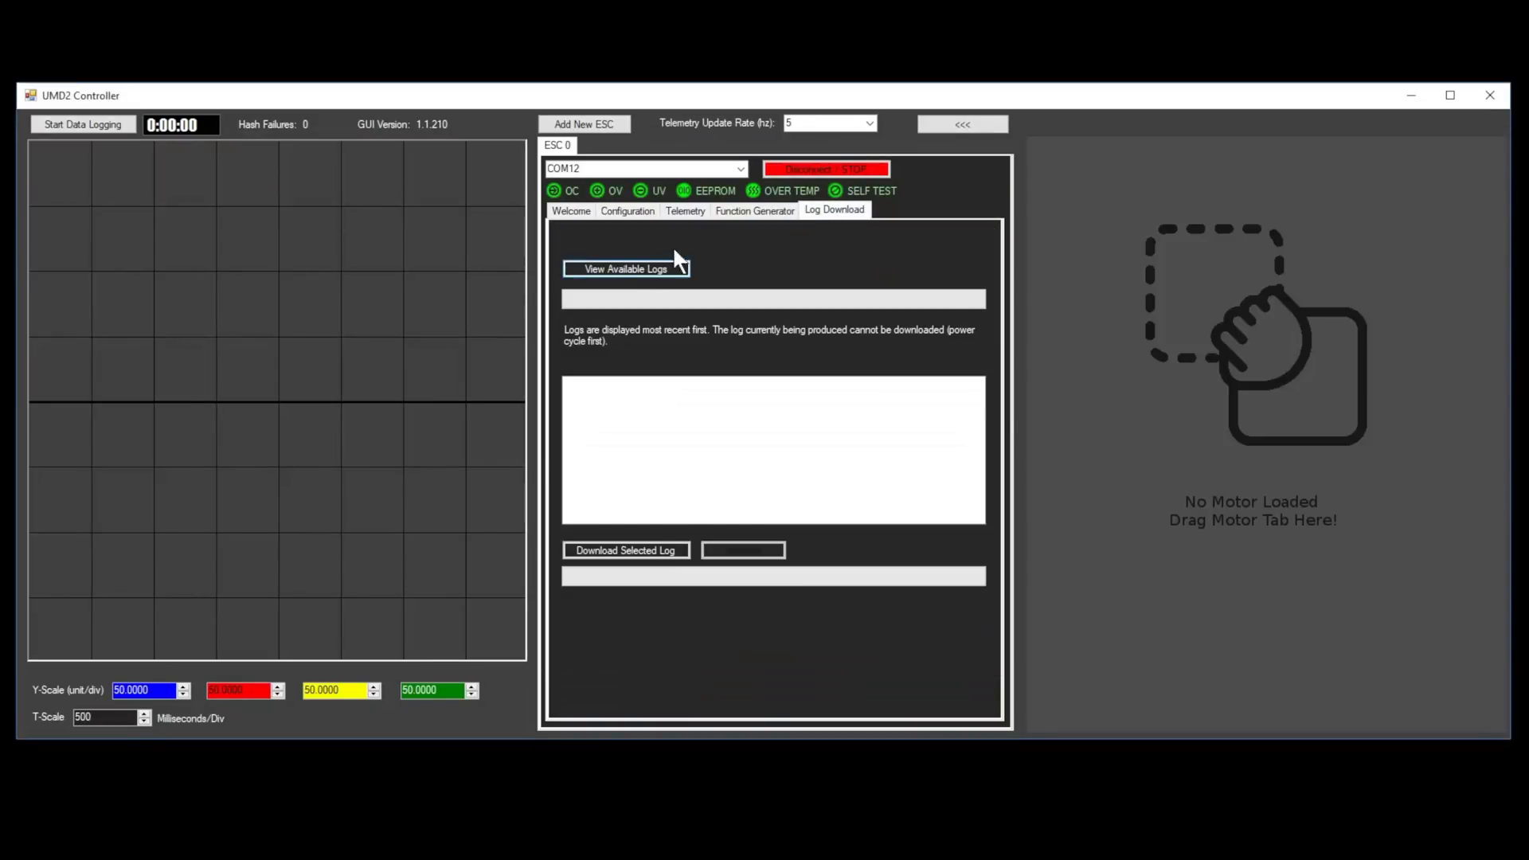
click(649, 269)
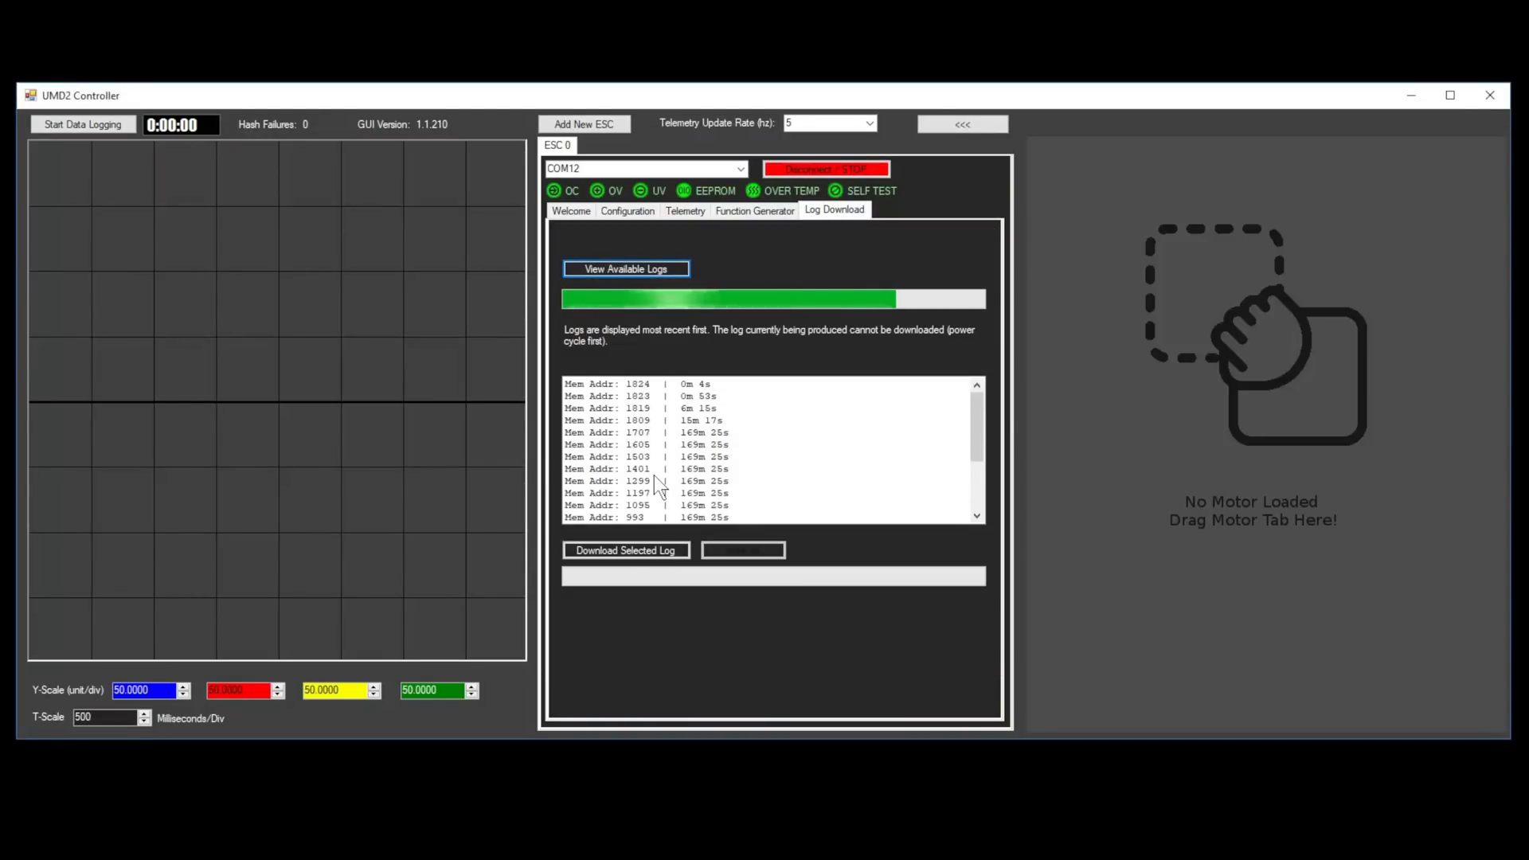
click(653, 420)
click(649, 549)
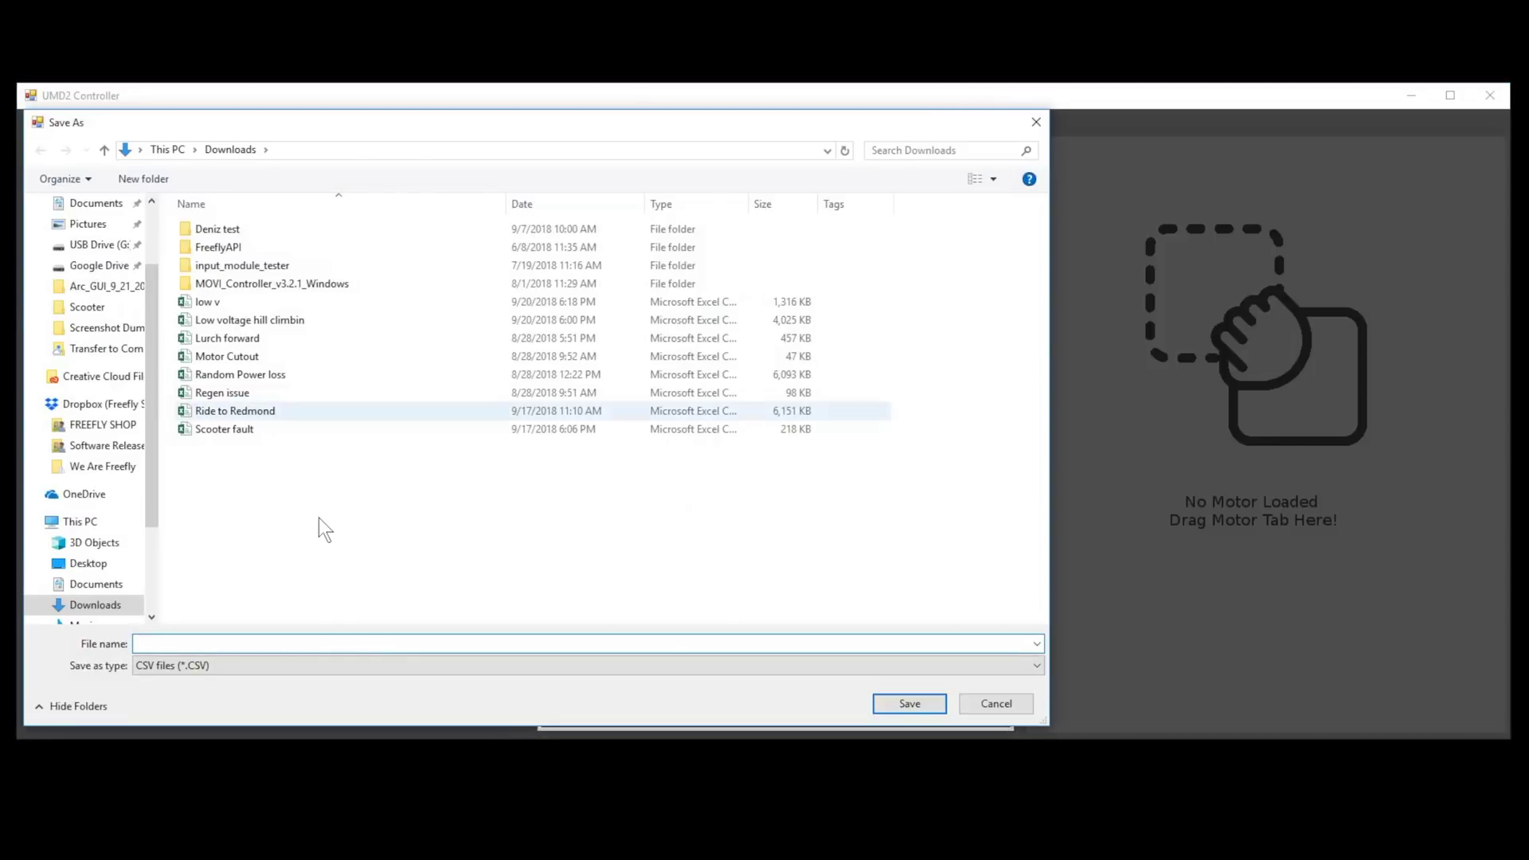
Step: Save the log CSV as 'Scooting for a weekday morning' in the Scooter folder
click(87, 307)
click(208, 643)
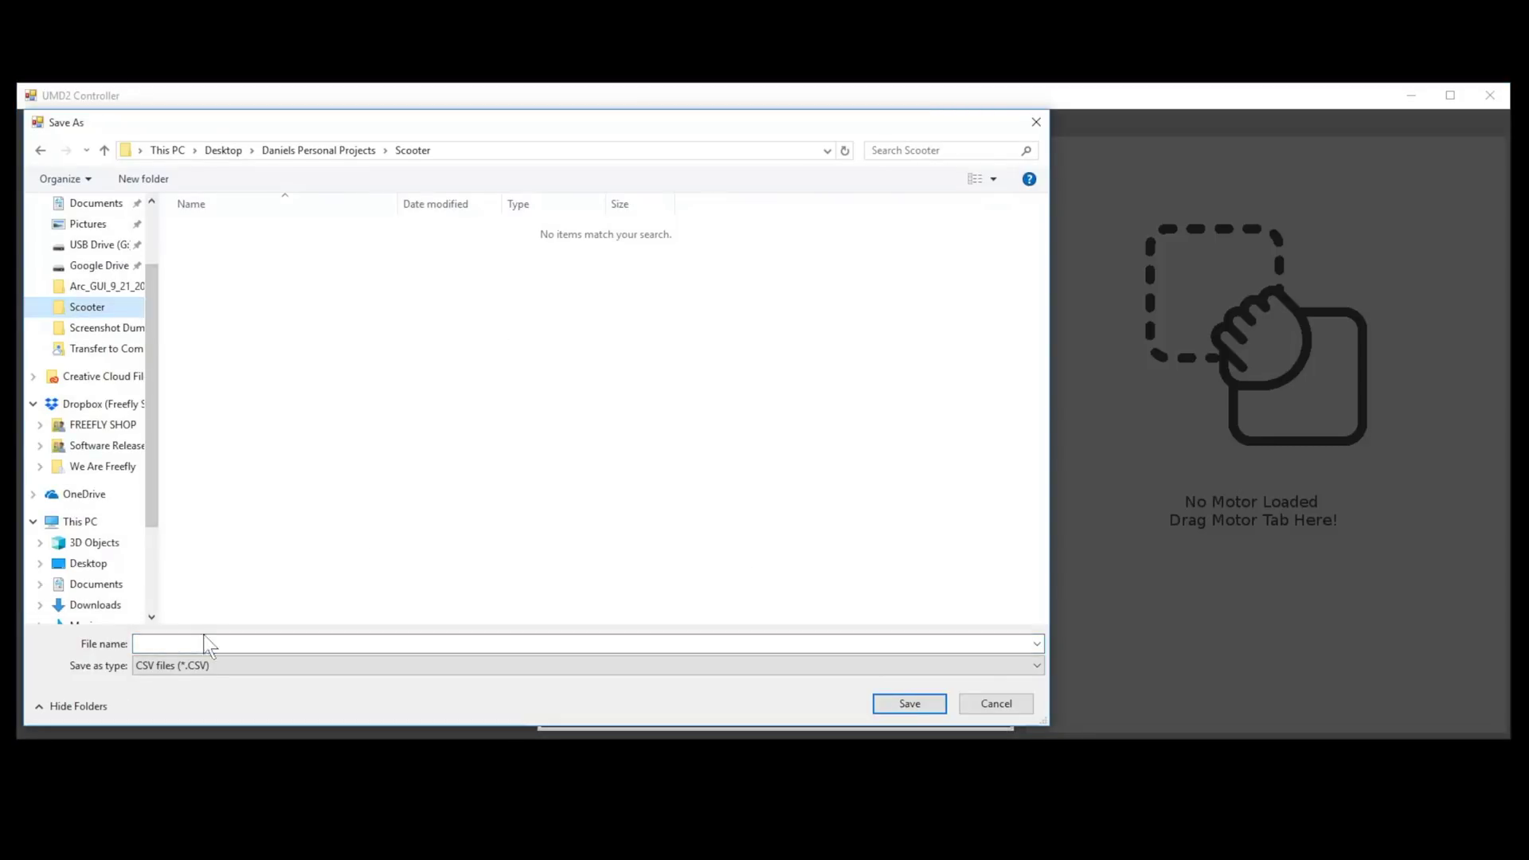
text(Scooting for a weekday morning)
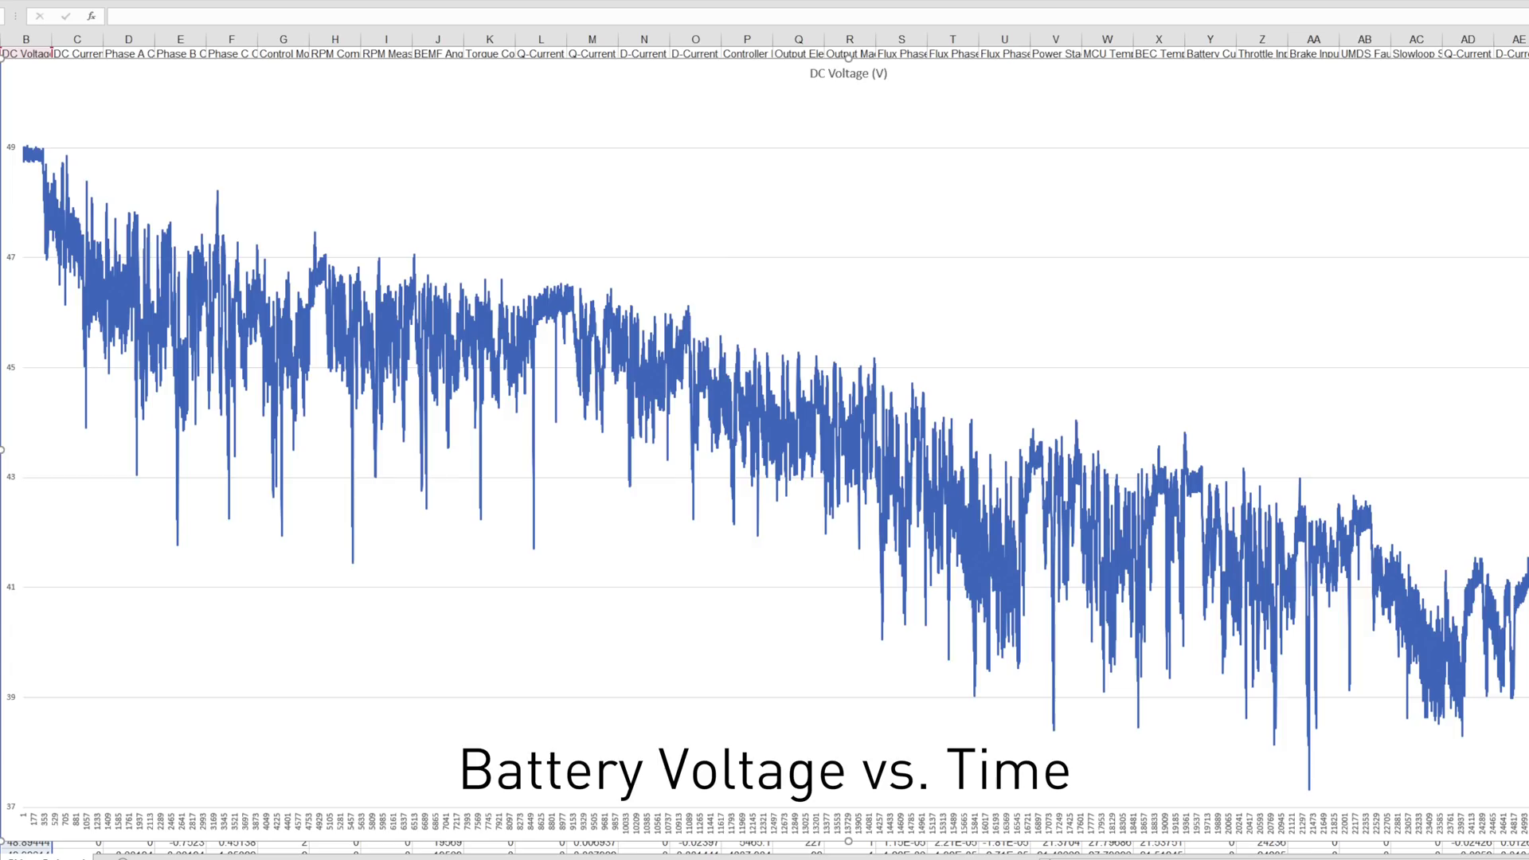